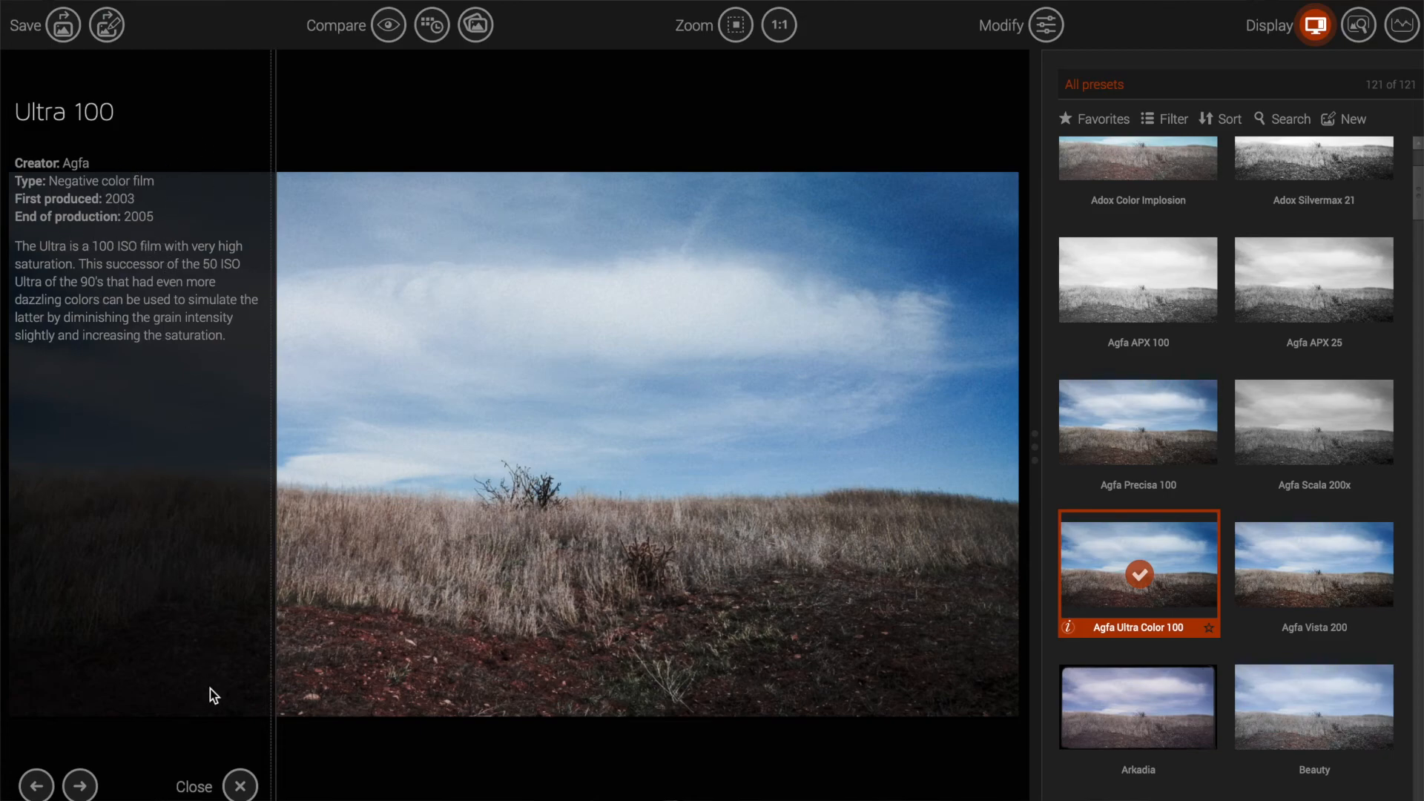
Step: Close the film description and inspect the hillside's grain at 100% over the sky and bush
click(236, 784)
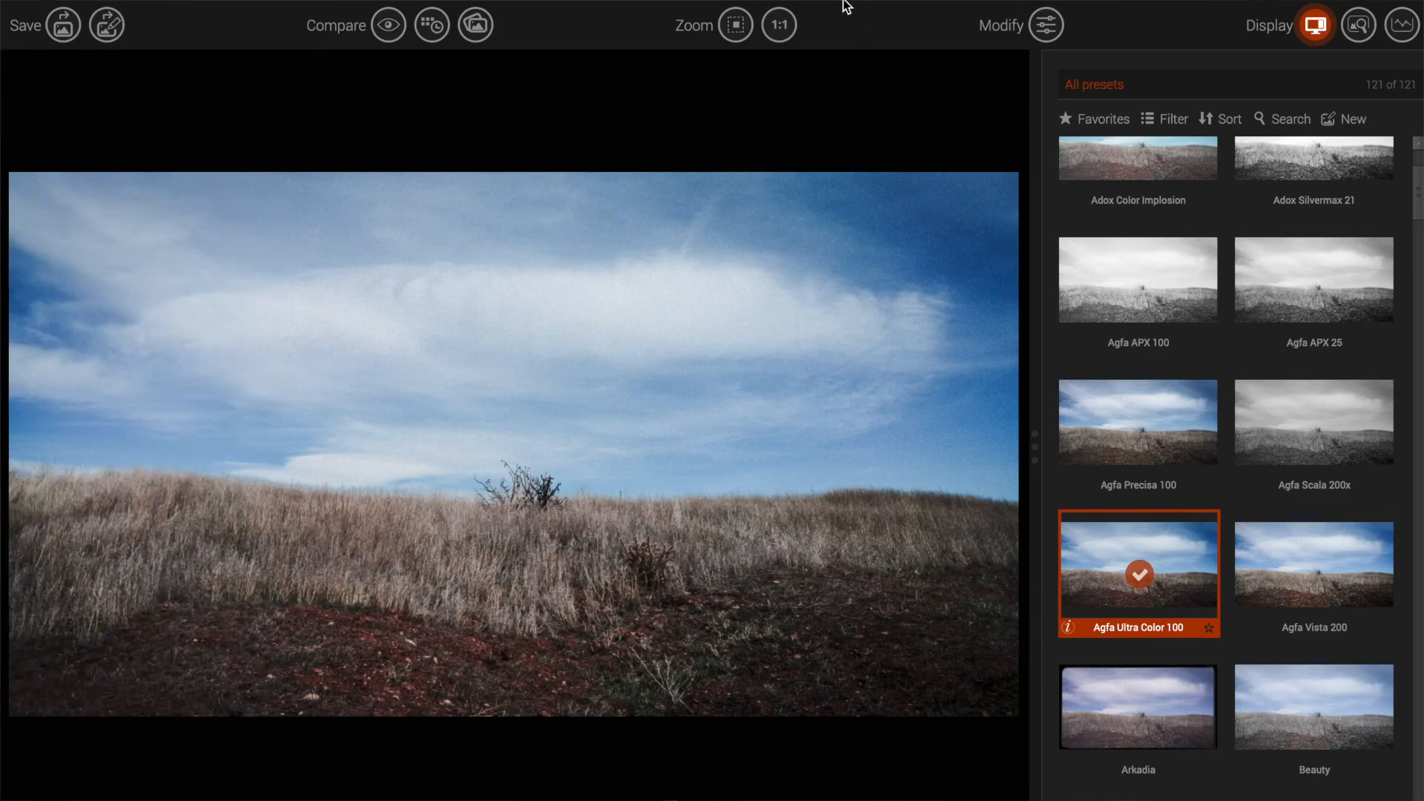
click(791, 28)
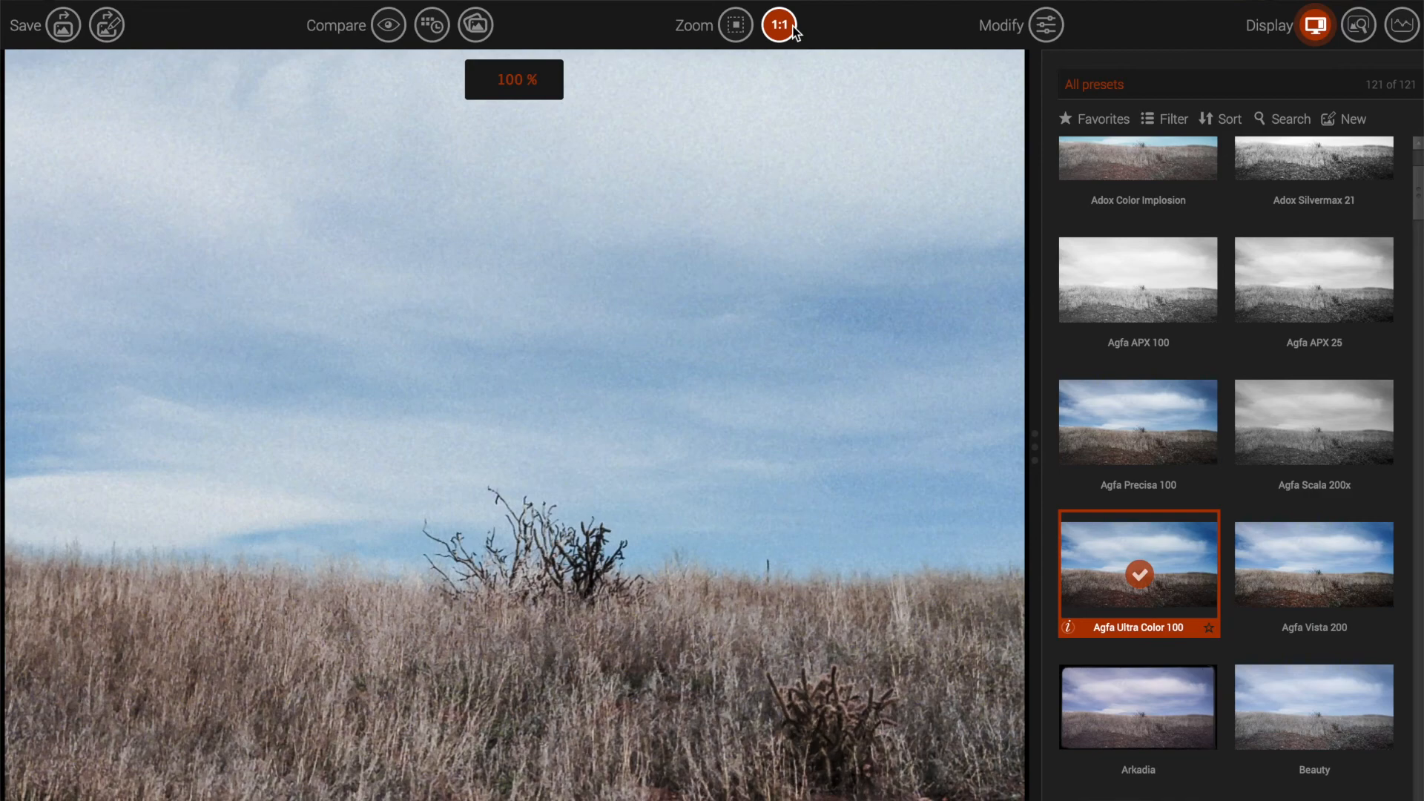
drag(628, 276, 540, 366)
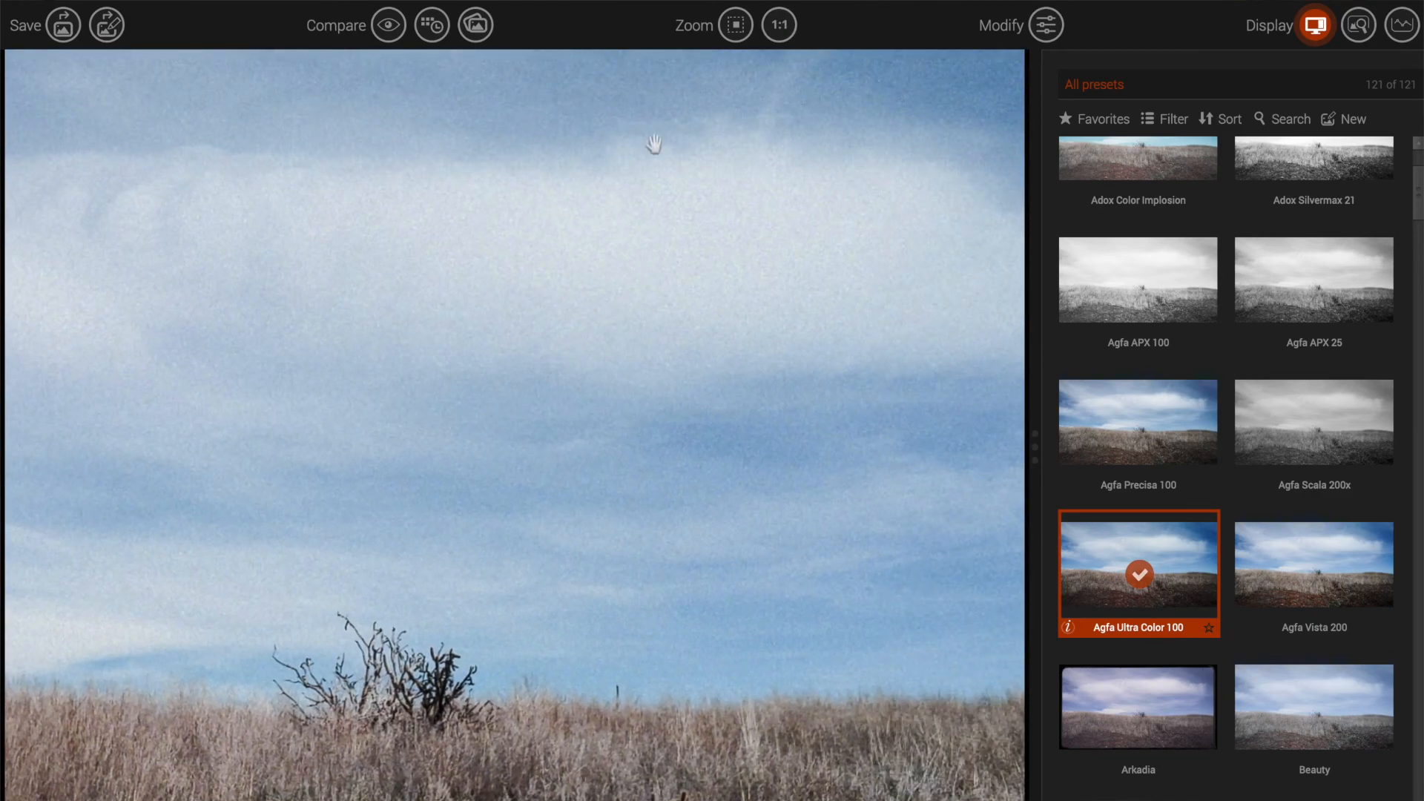
drag(674, 621, 680, 296)
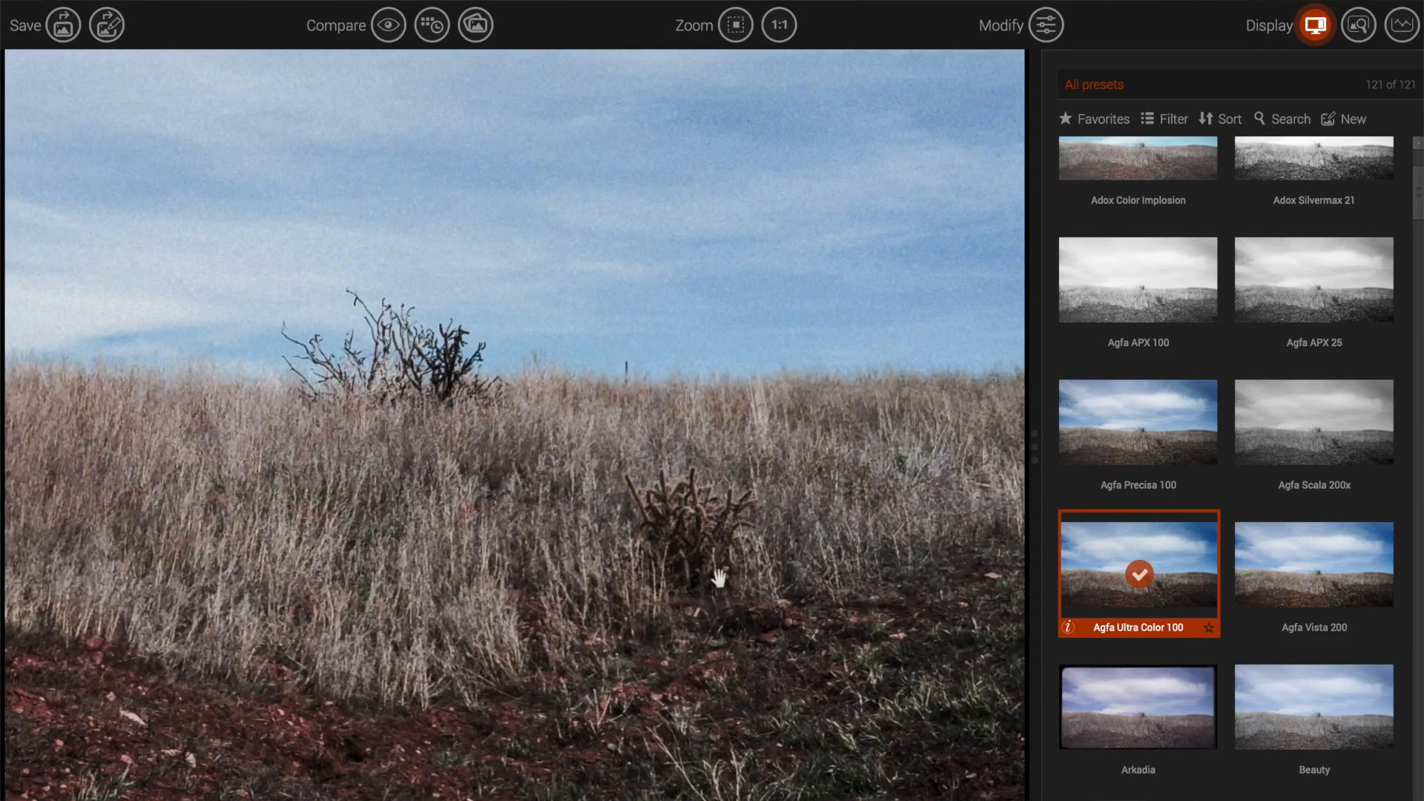
Step: Pan across the grassy slope and cactus, then bring up the Agfa Ultra Color 100 adjustments
drag(721, 587, 534, 233)
mouse_move(793, 430)
mouse_down()
mouse_move(356, 344)
mouse_move(766, 337)
mouse_up()
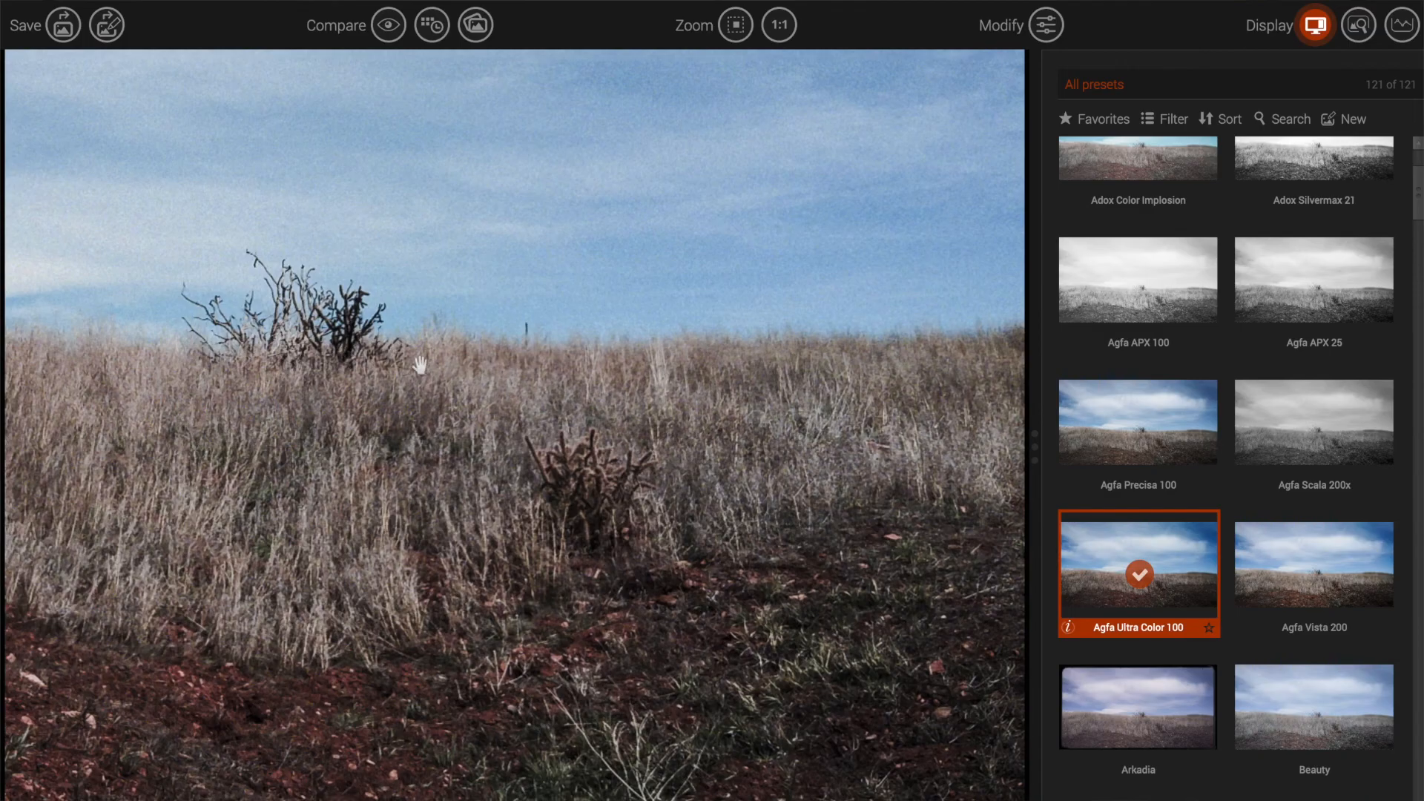
drag(416, 356, 803, 329)
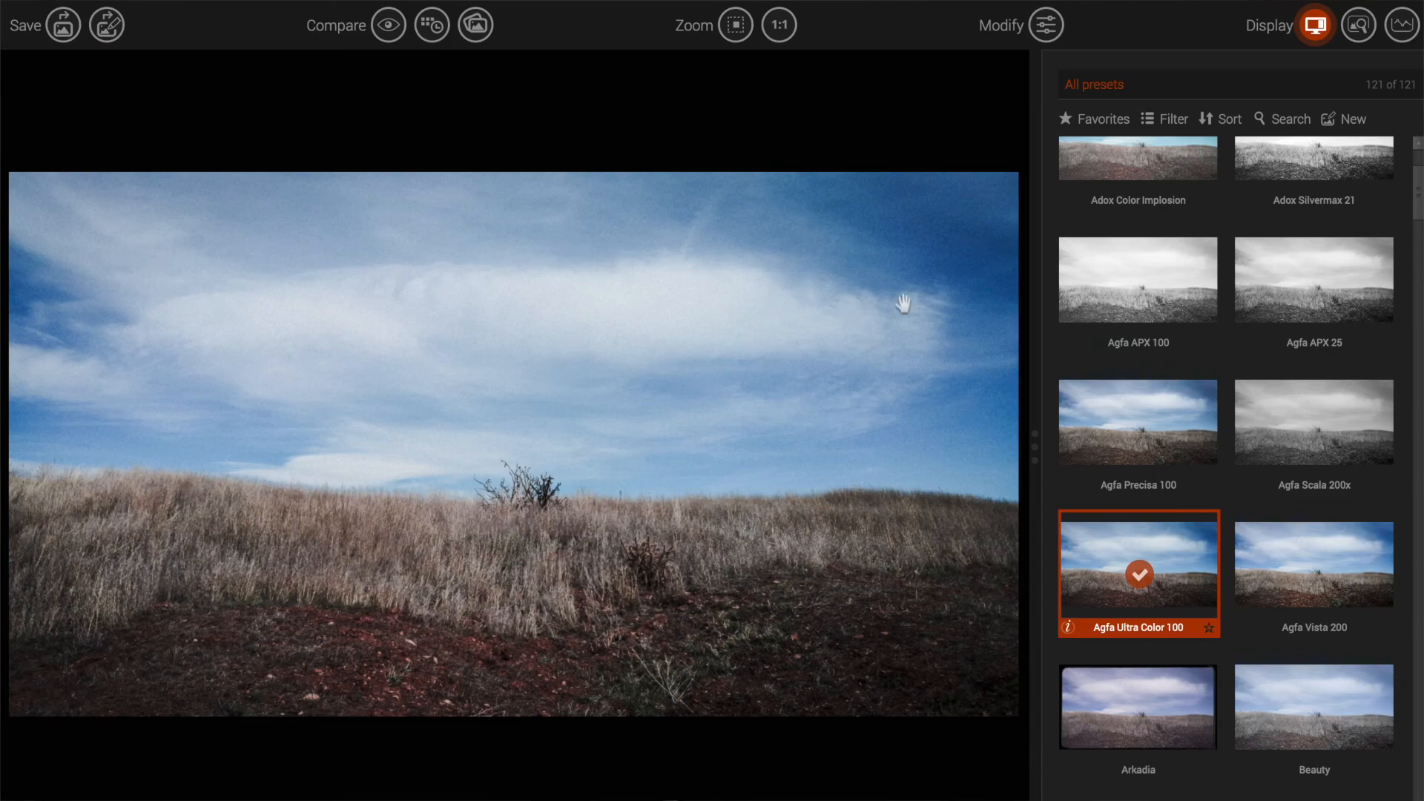
click(1045, 23)
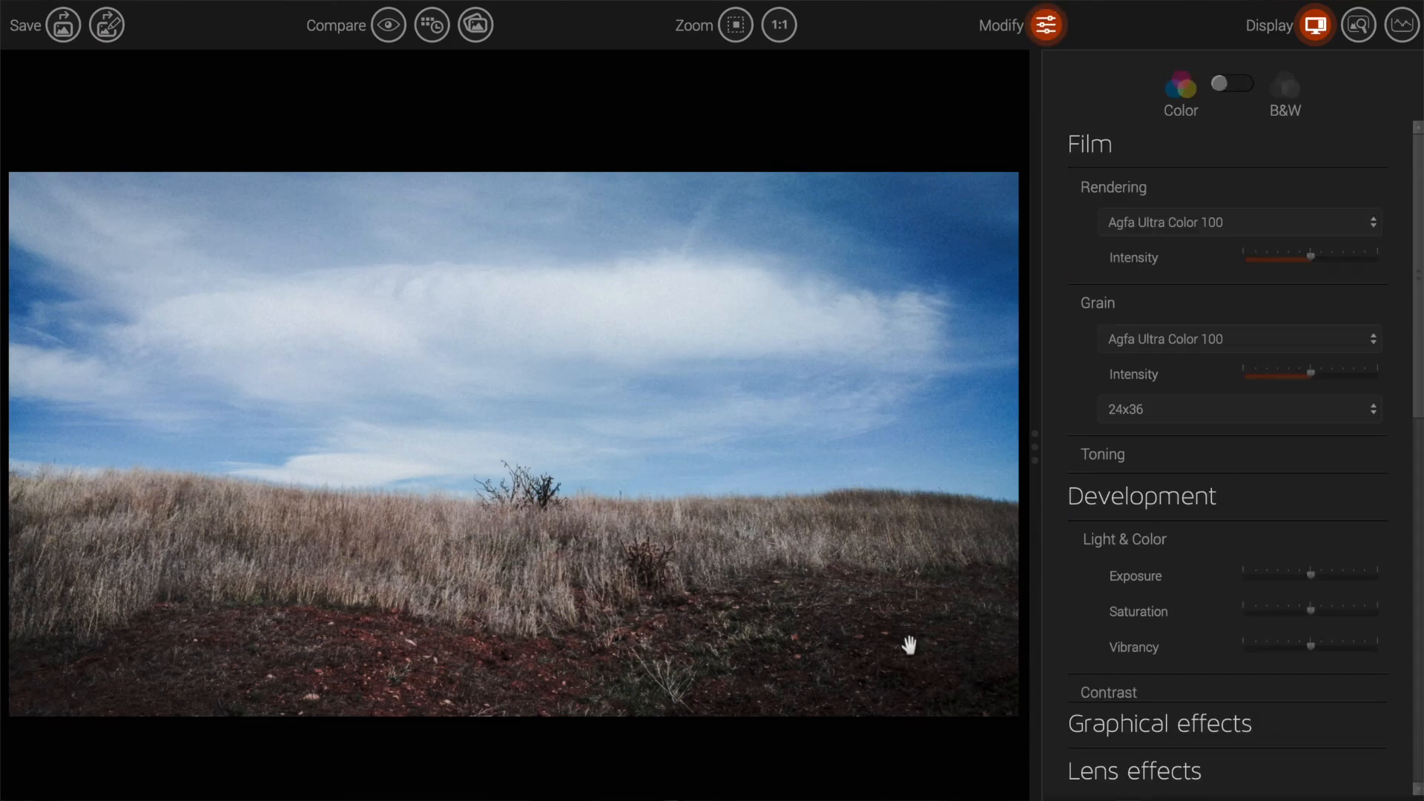
Step: View the photo at 100% and try a brighter exposure, then return it to 0.0
click(778, 38)
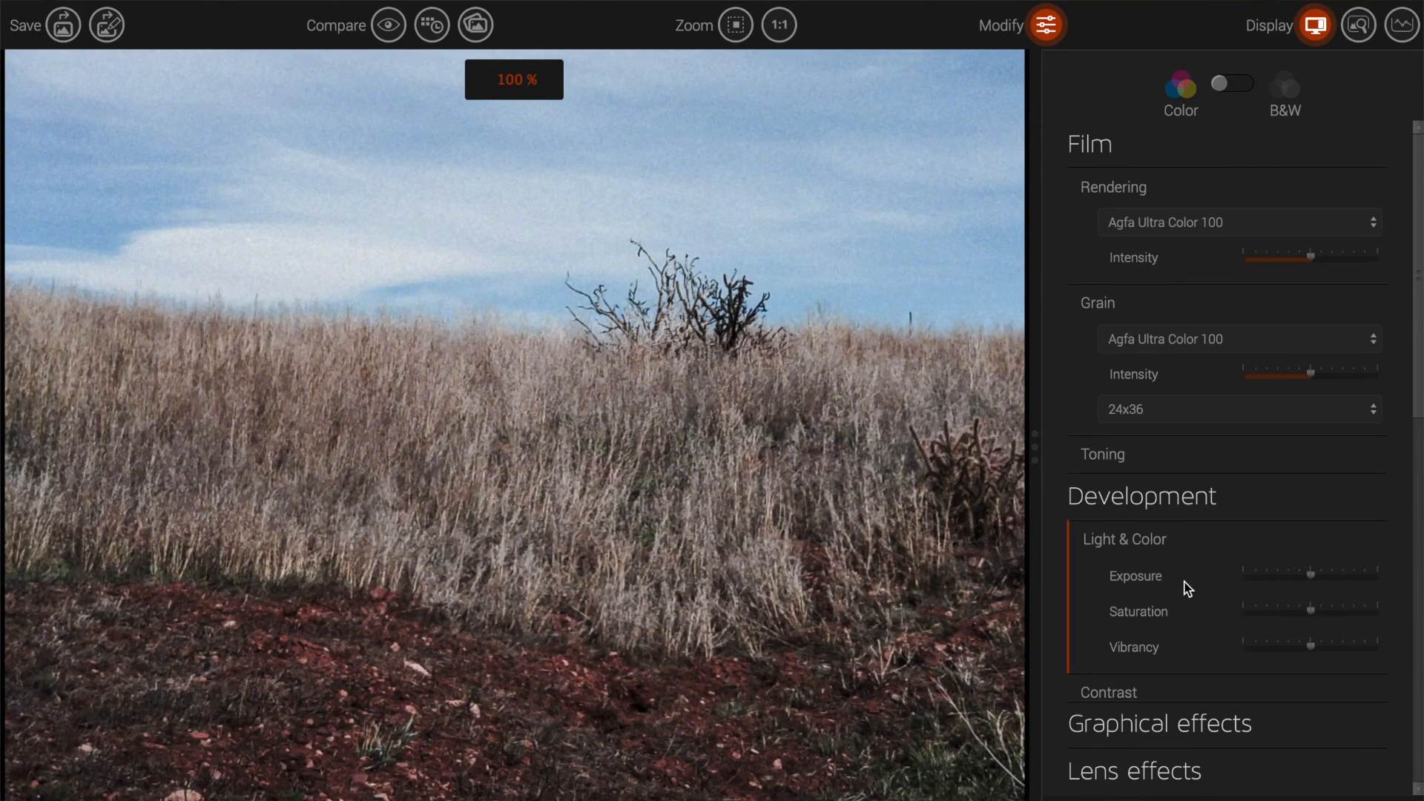
scroll(1260, 561, down, 3)
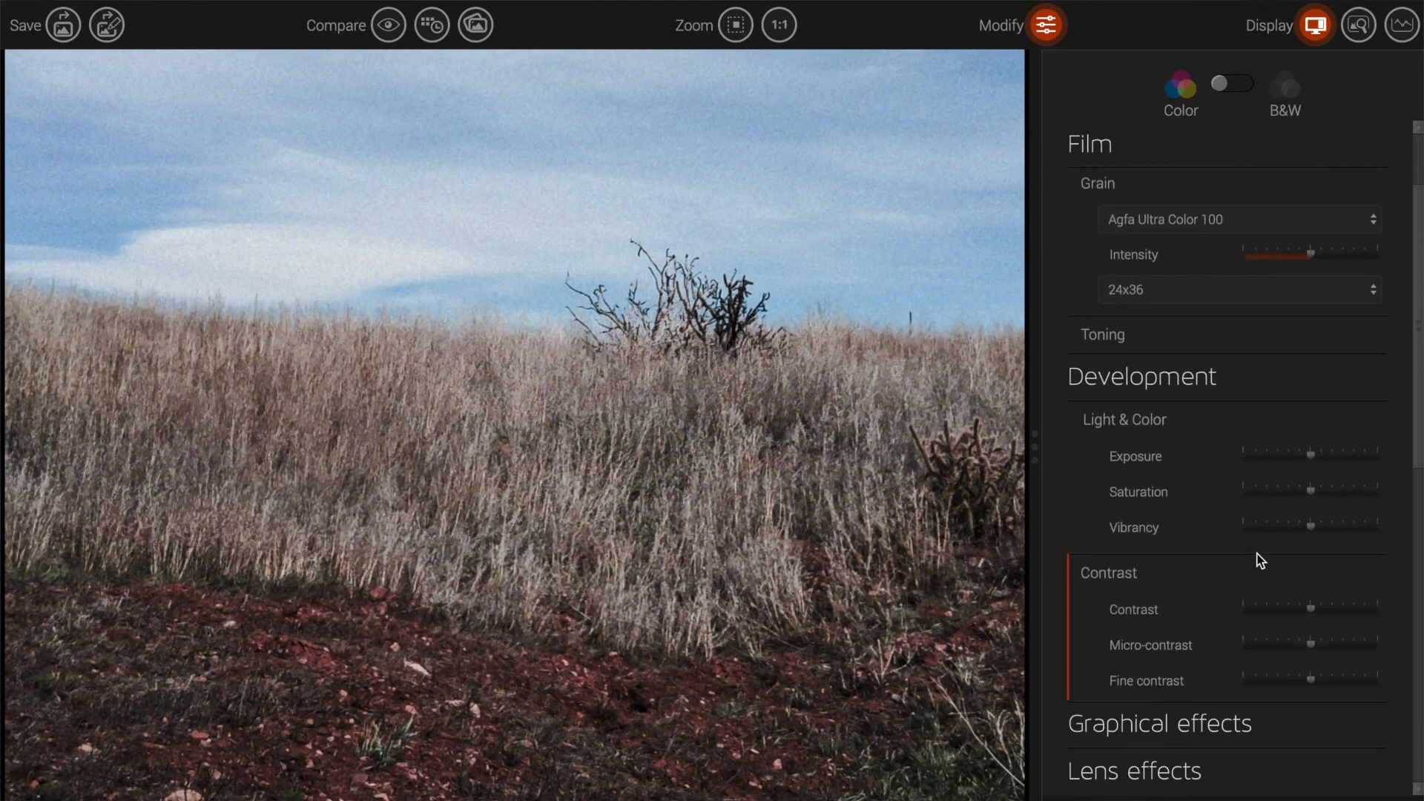
mouse_move(1319, 463)
mouse_down()
mouse_move(1350, 464)
mouse_move(1315, 467)
mouse_up()
scroll(1338, 636, down, 5)
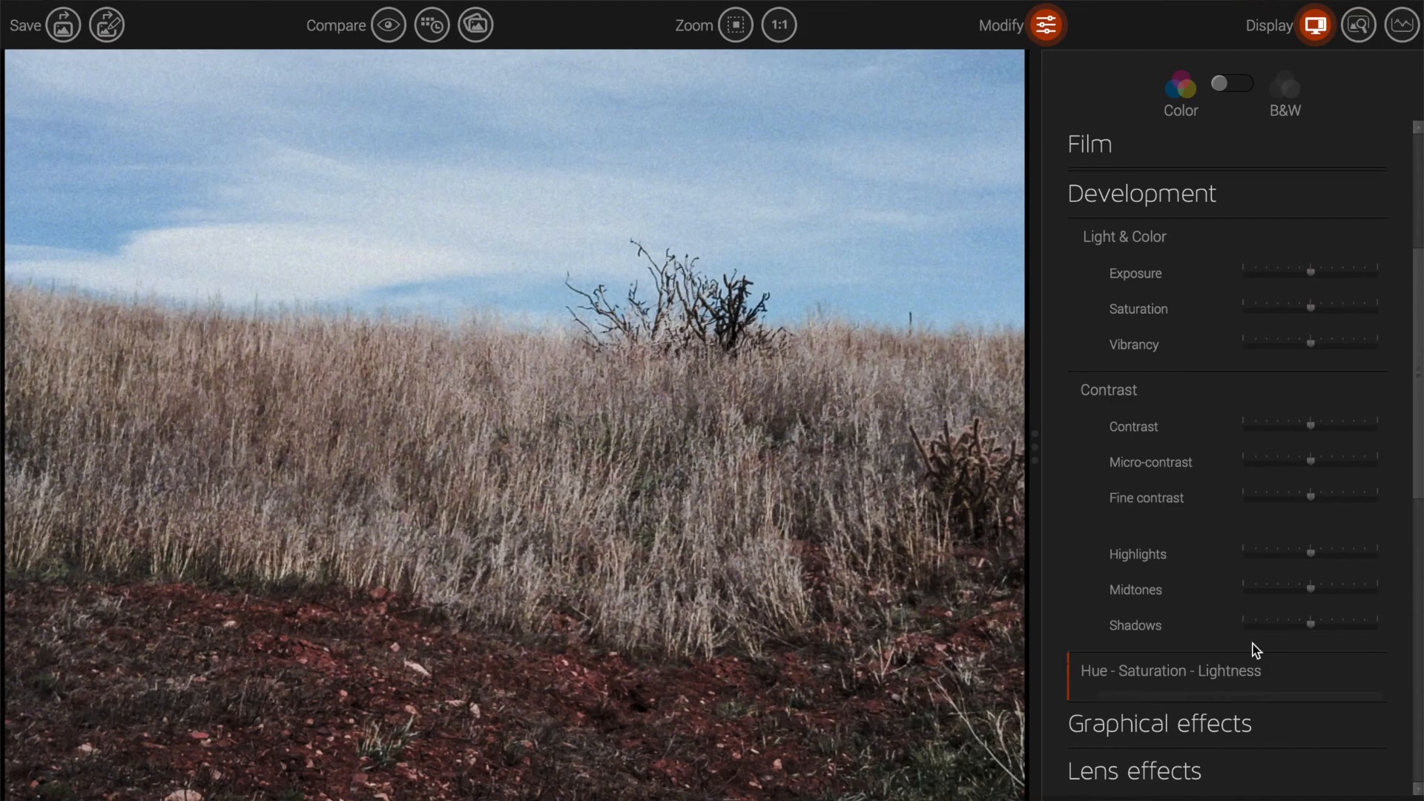
Step: Expand Hue - Saturation - Lightness, test hue shifts including a teal-purple cast, and leave the hue at -1
click(1243, 669)
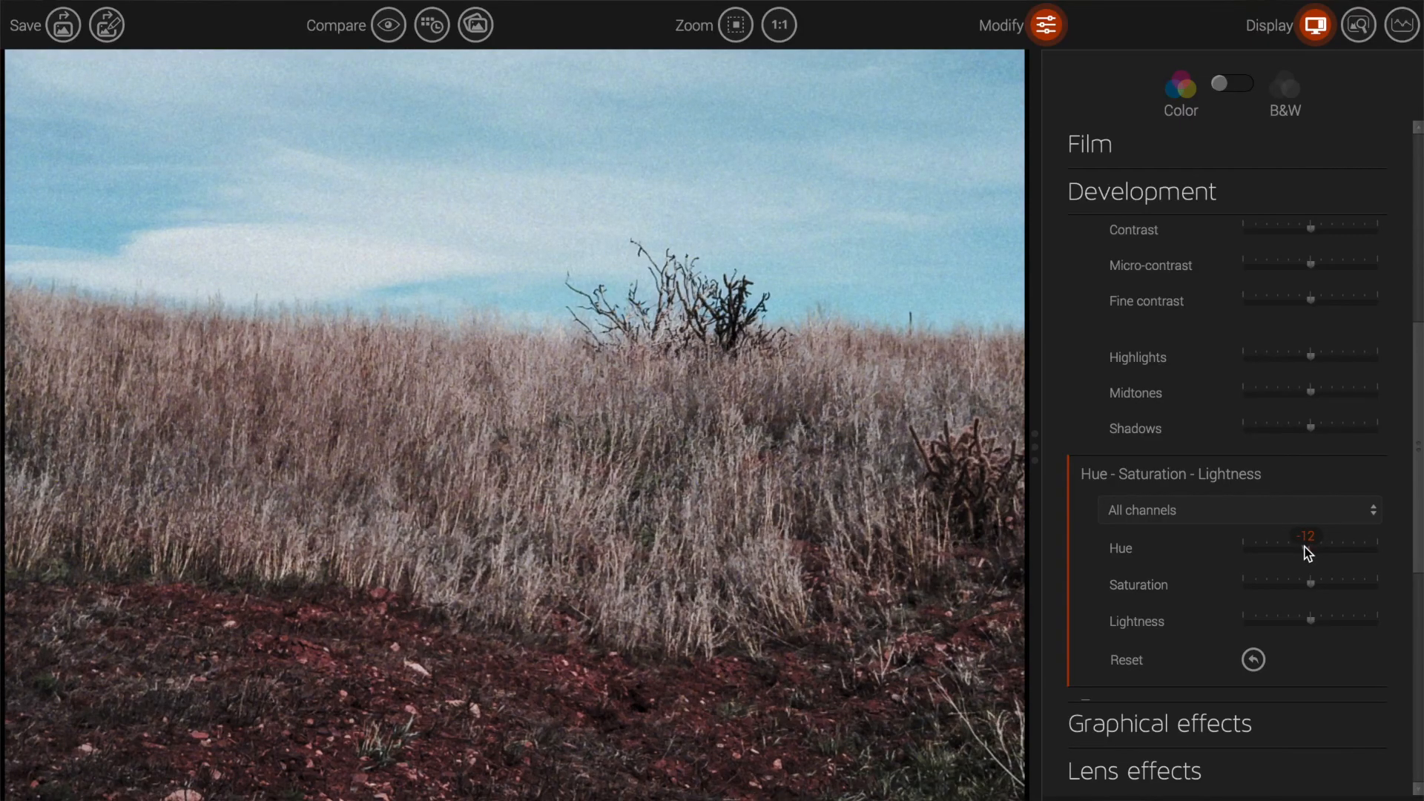
click(736, 25)
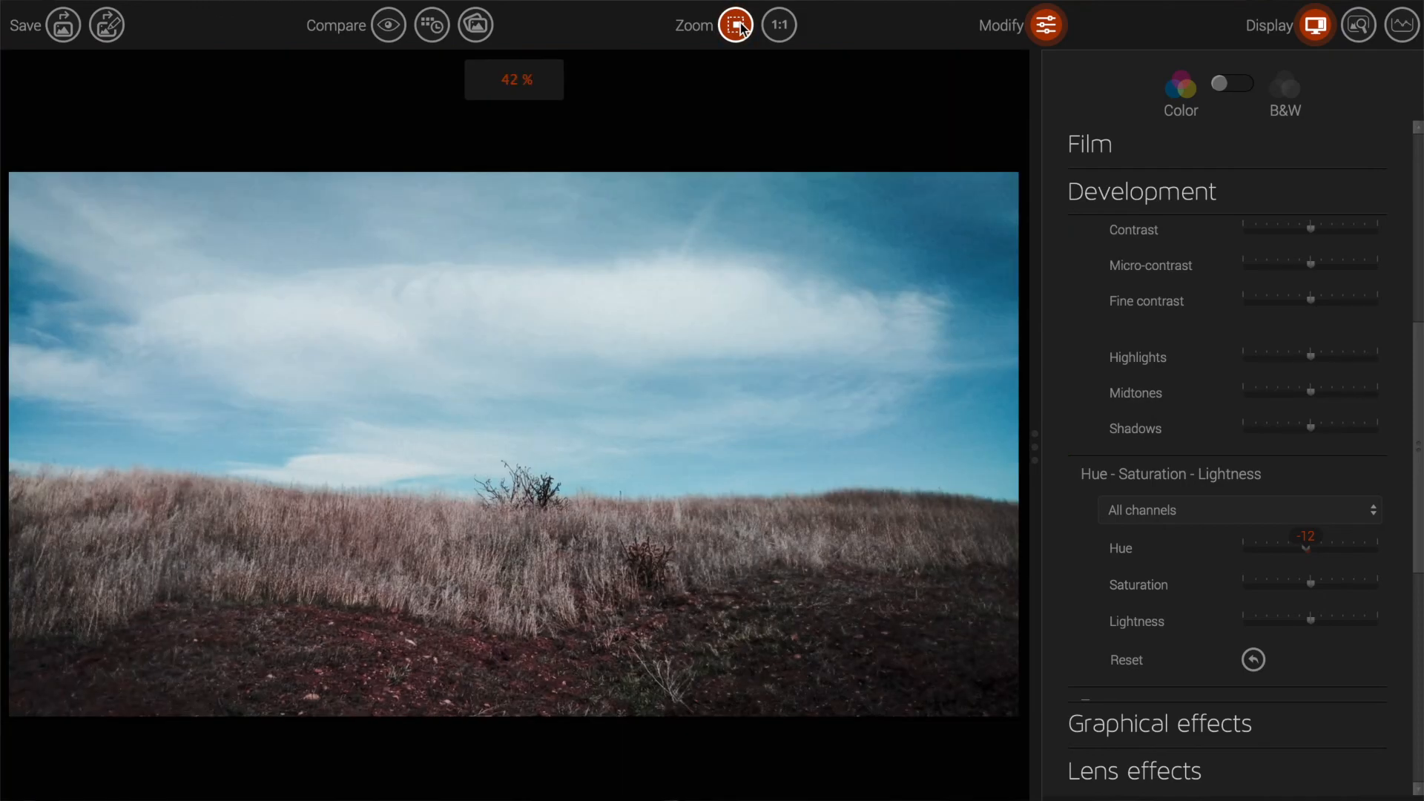
double_click(1309, 542)
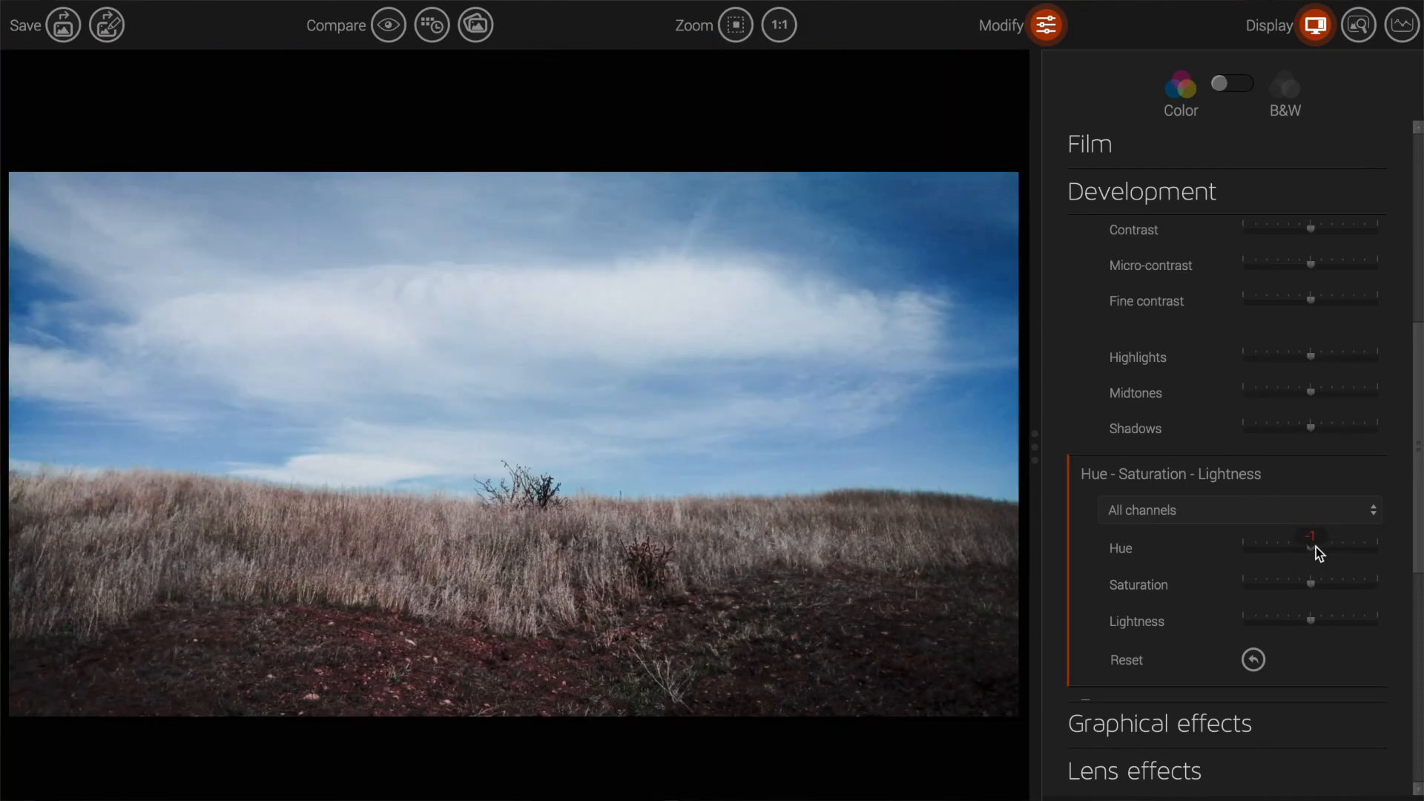
drag(1317, 555, 1310, 556)
click(1244, 553)
scroll(1211, 527, down, 1)
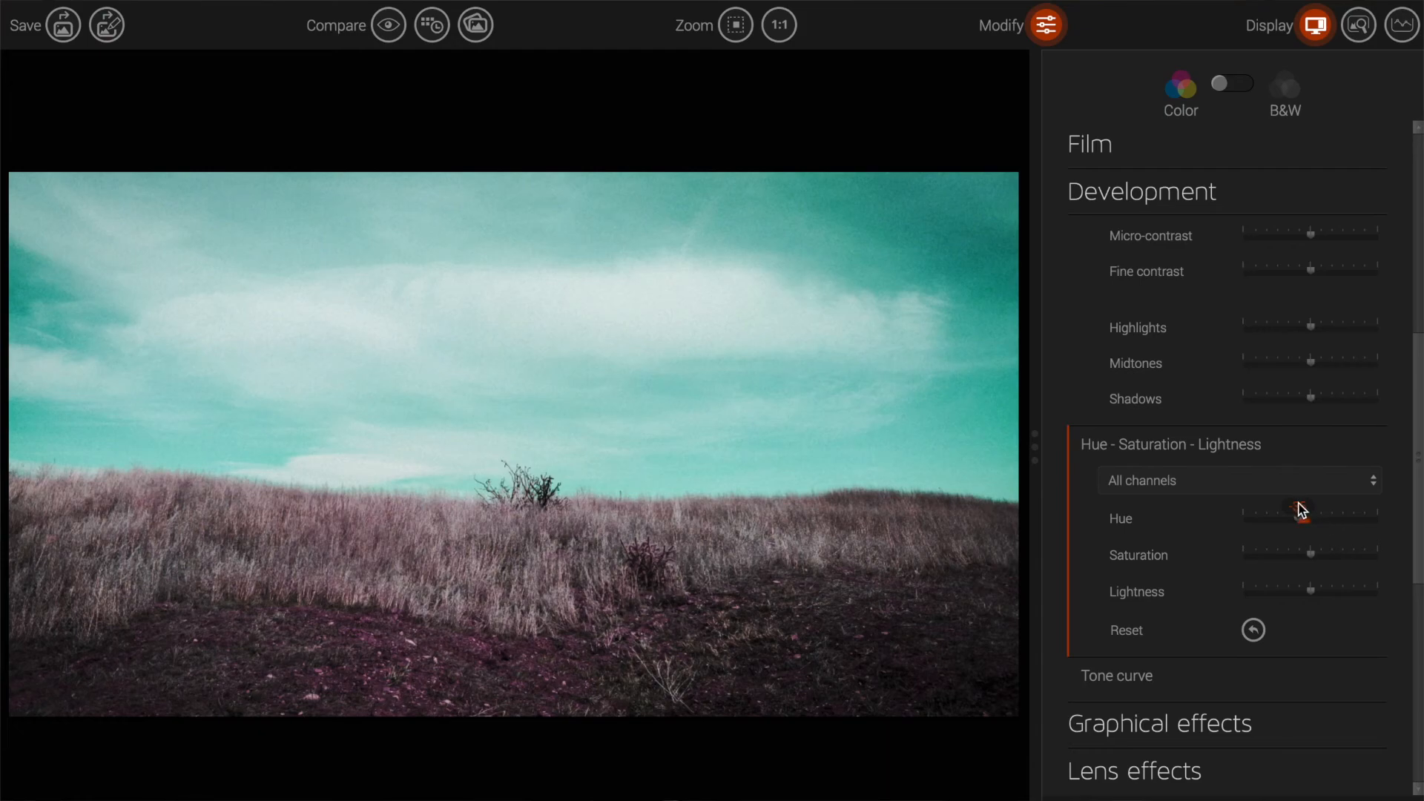
drag(1305, 523, 1311, 527)
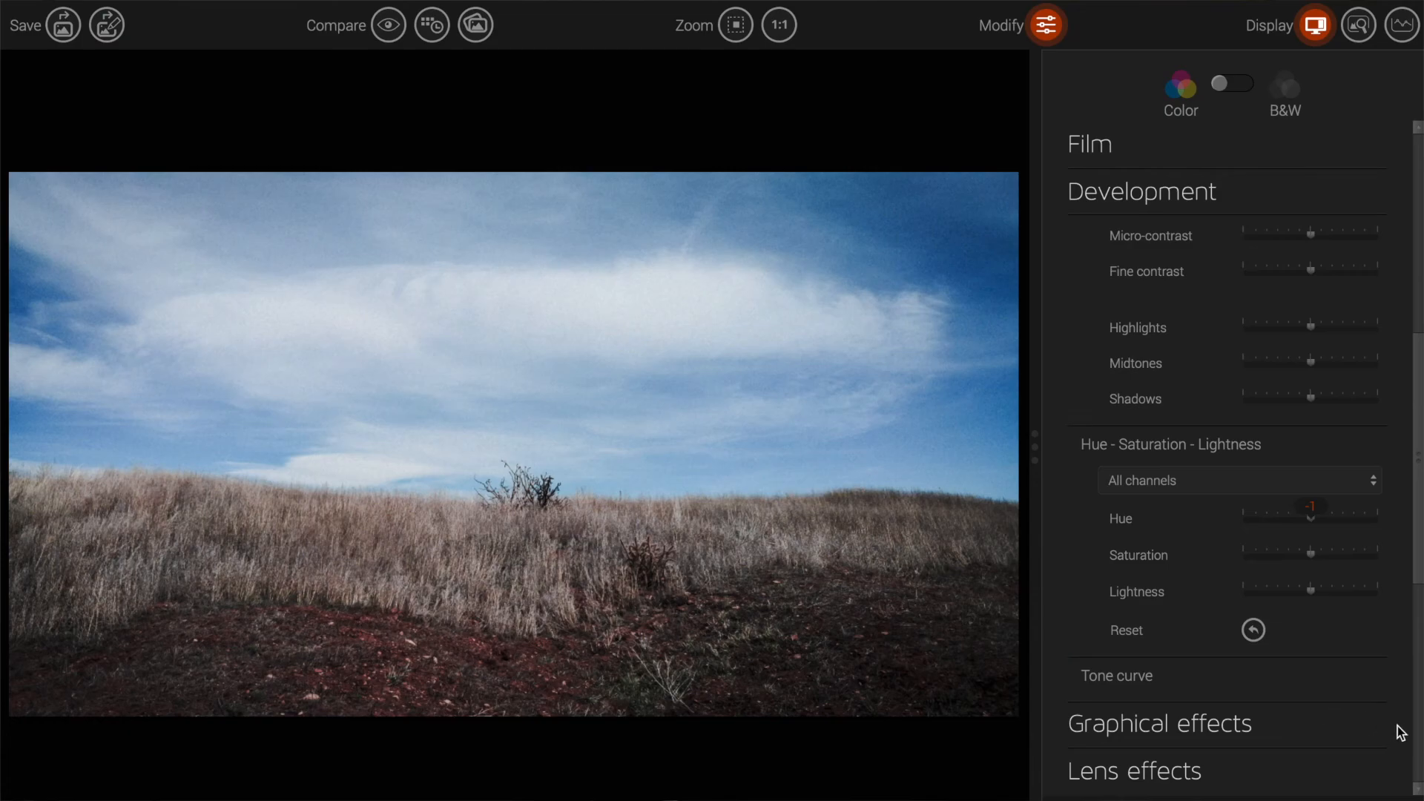
Step: Expand the Light leak options and apply Color Leak 5 to the hillside photo
scroll(1341, 624, down, 3)
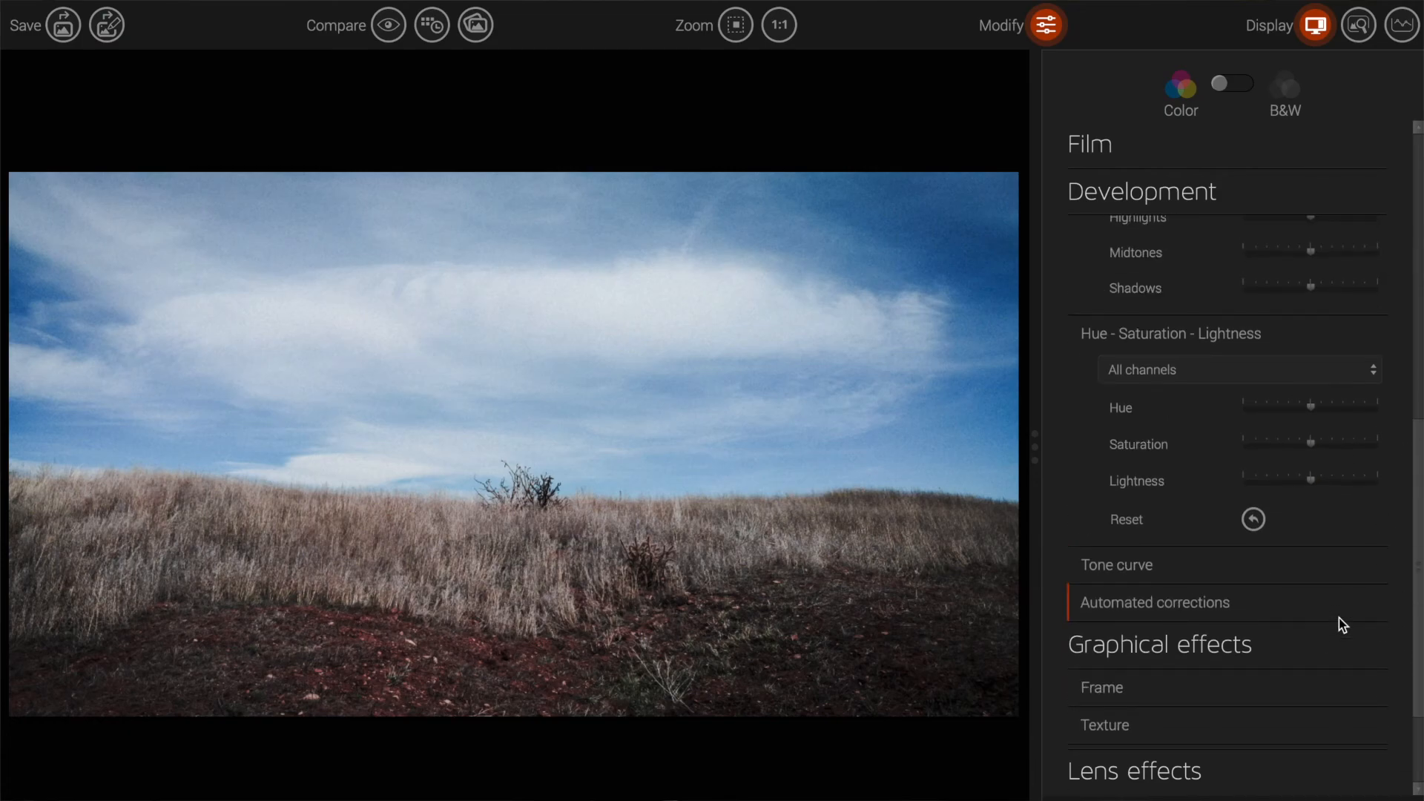
scroll(1195, 682, down, 4)
scroll(1197, 645, up, 1)
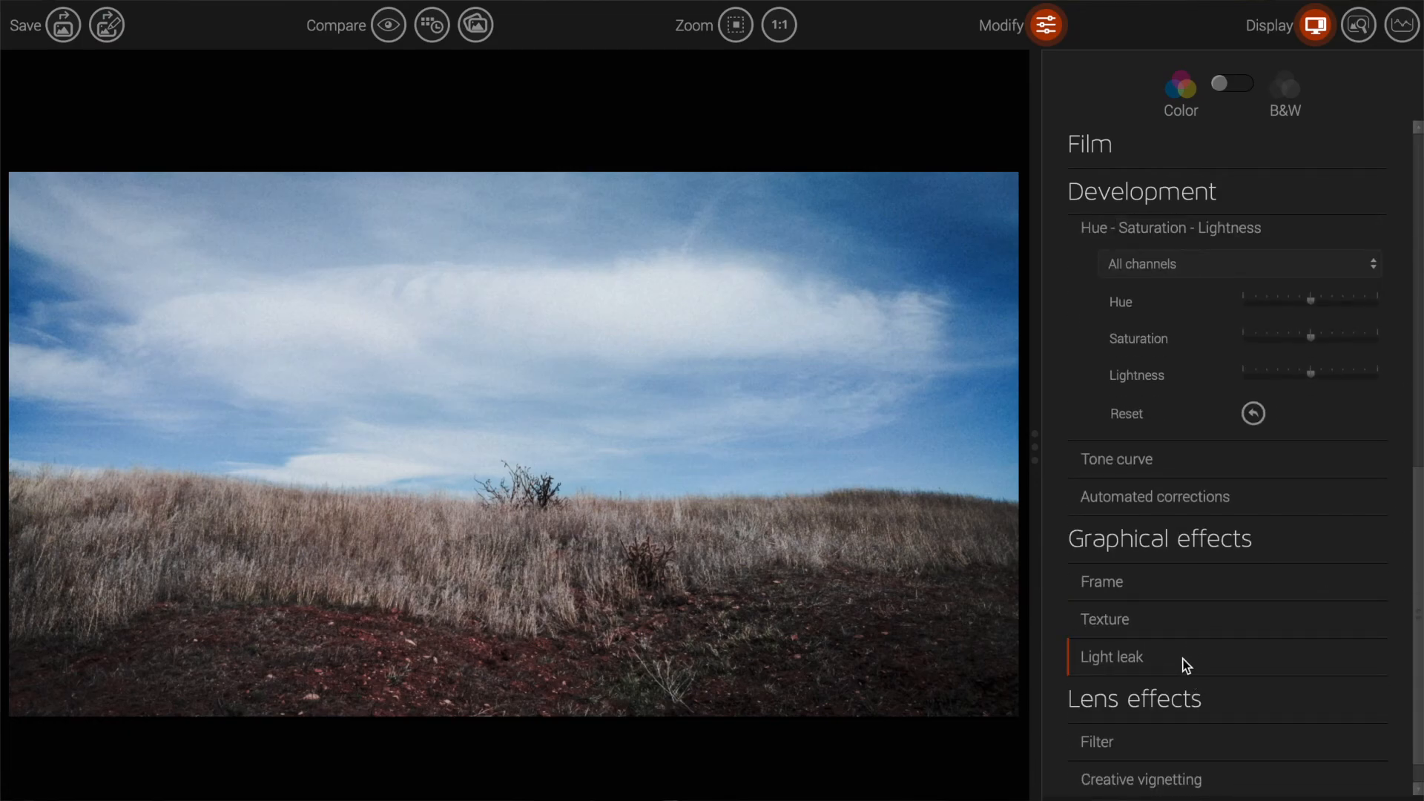
click(1186, 663)
scroll(1184, 666, down, 1)
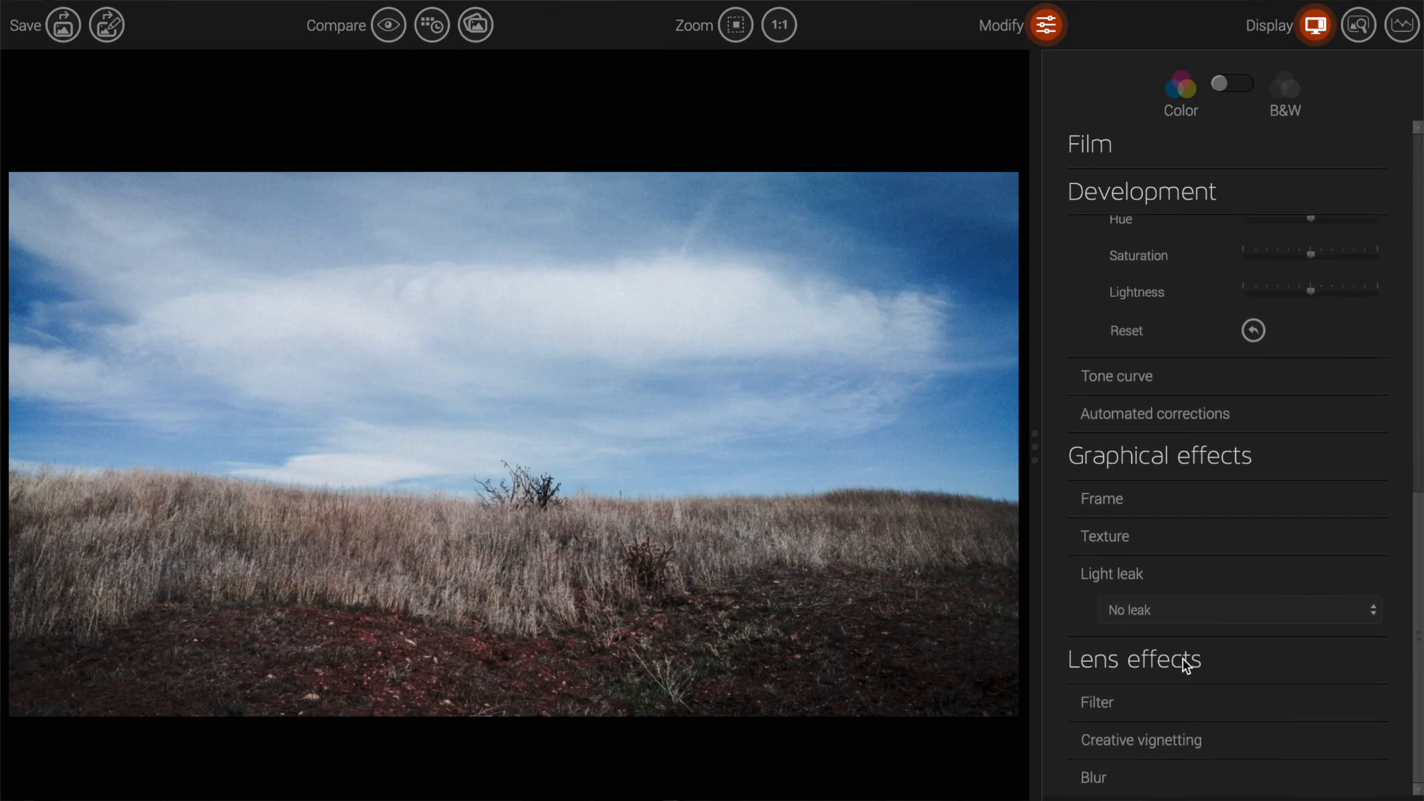
click(1192, 653)
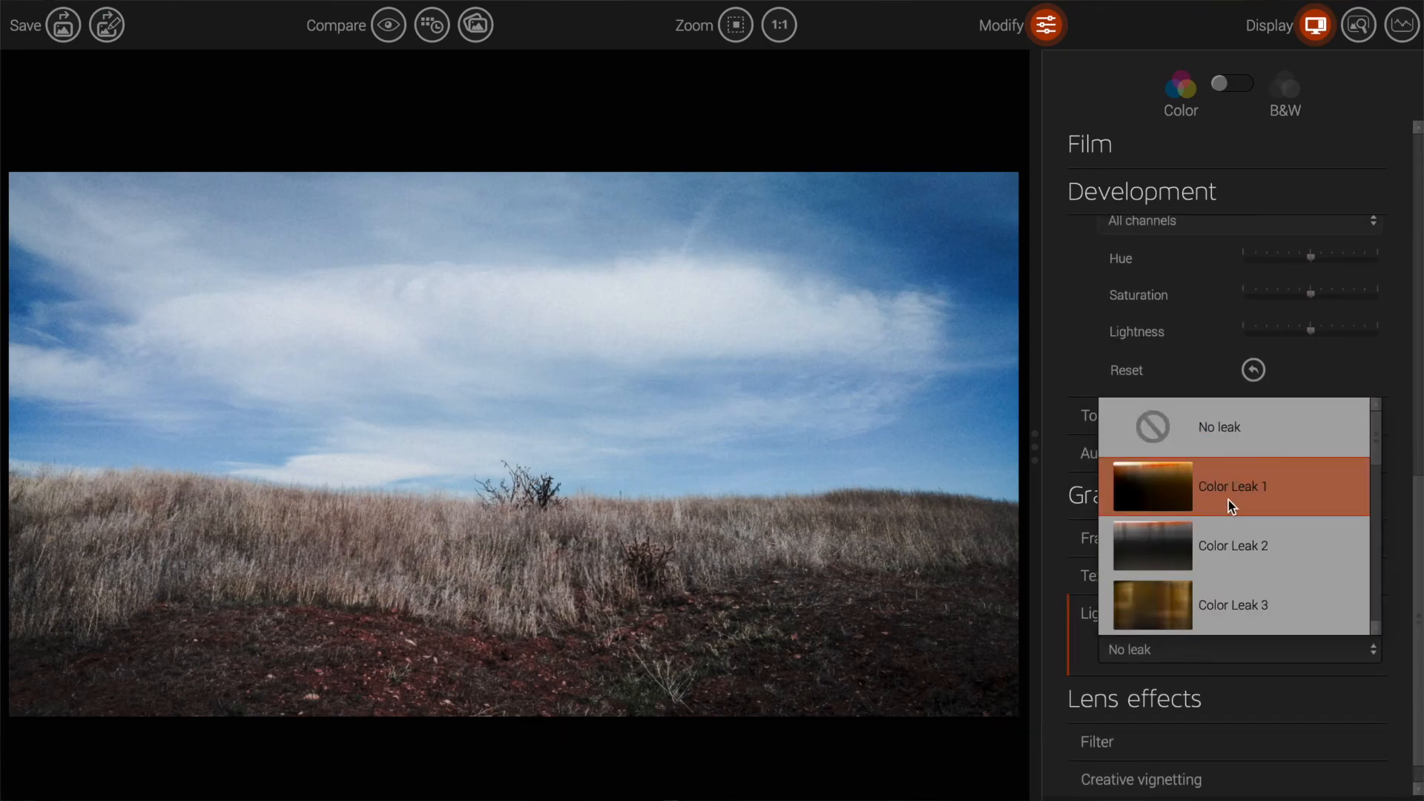
scroll(1268, 555, down, 2)
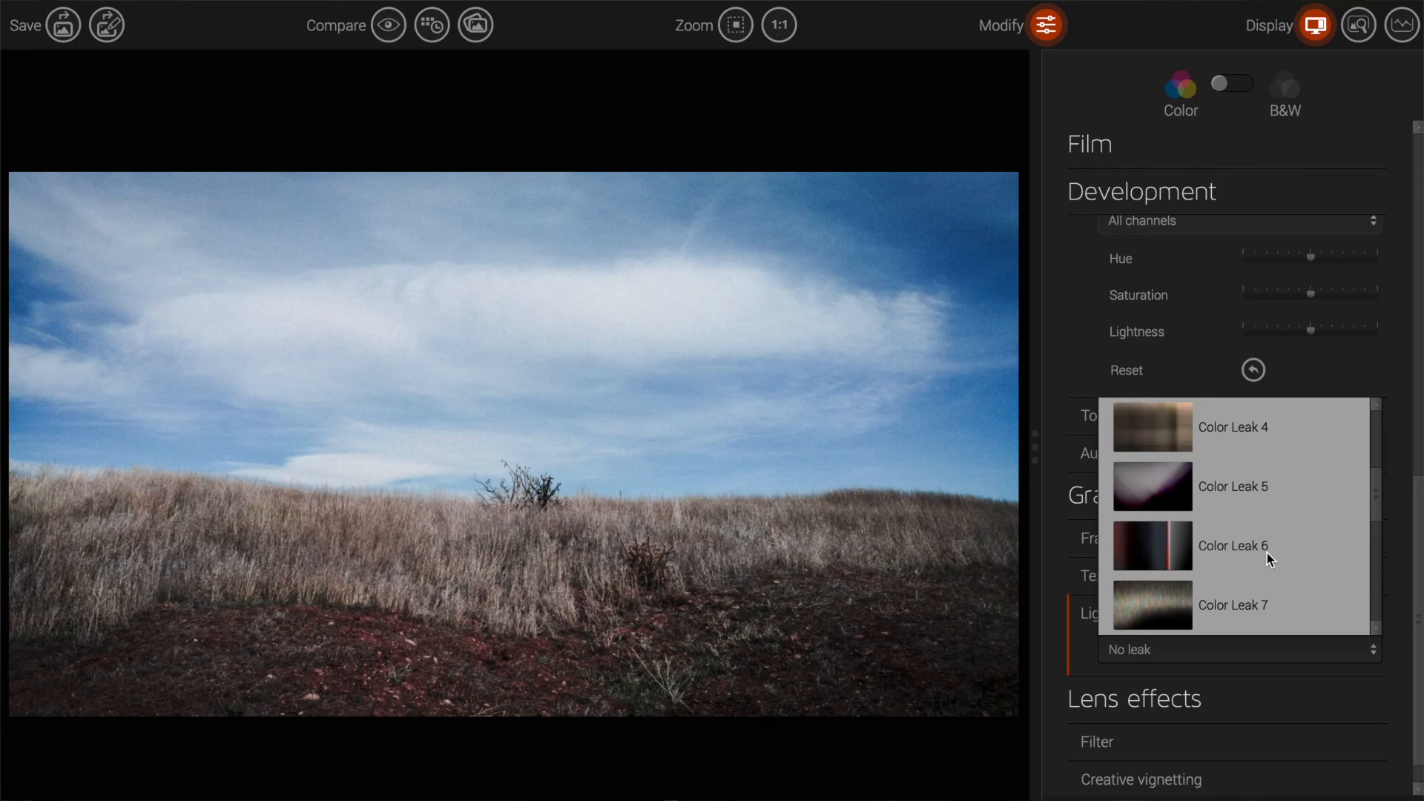
click(1271, 498)
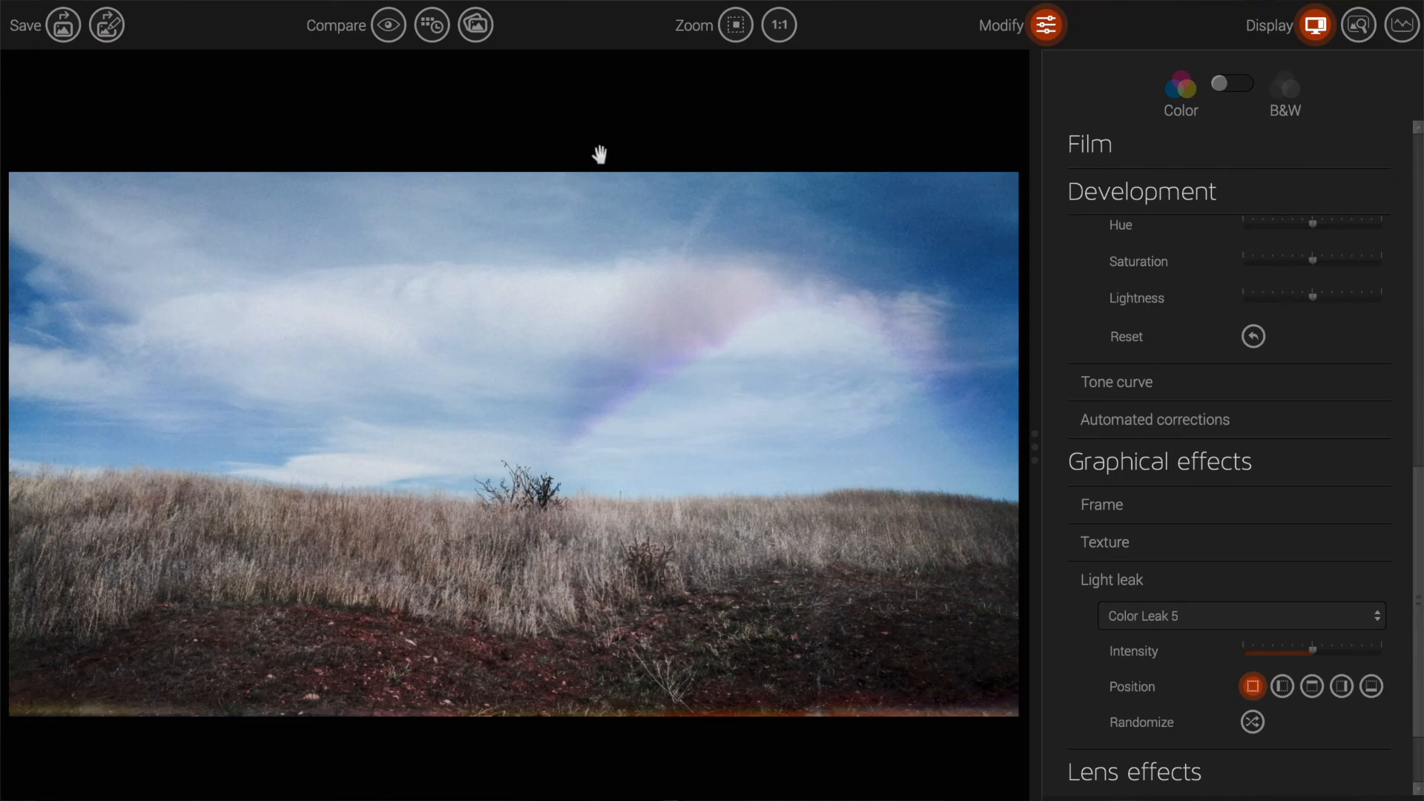
Step: Switch the light leak to Color Leak 6, then remove the light leak entirely
click(1227, 619)
scroll(1234, 497, down, 3)
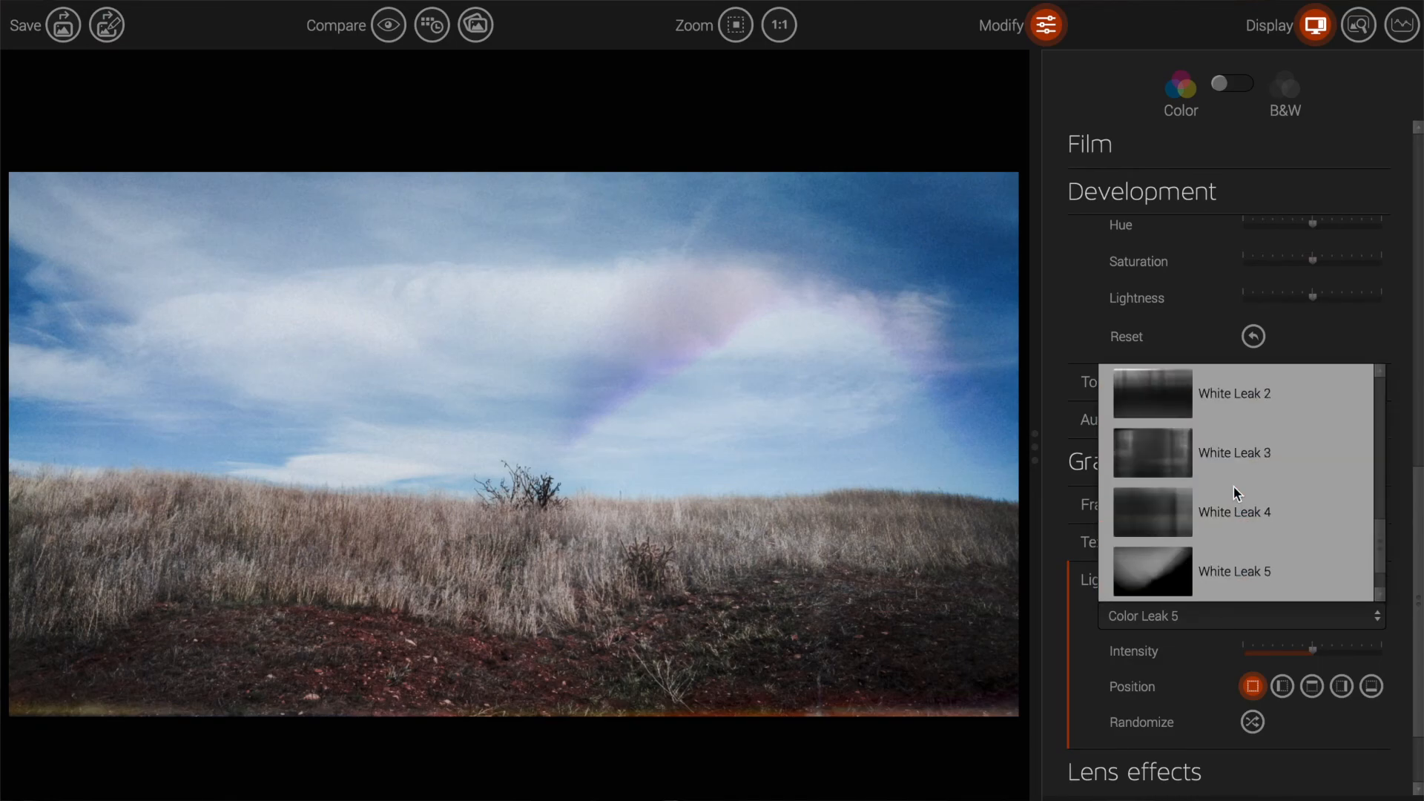
scroll(1268, 497, up, 3)
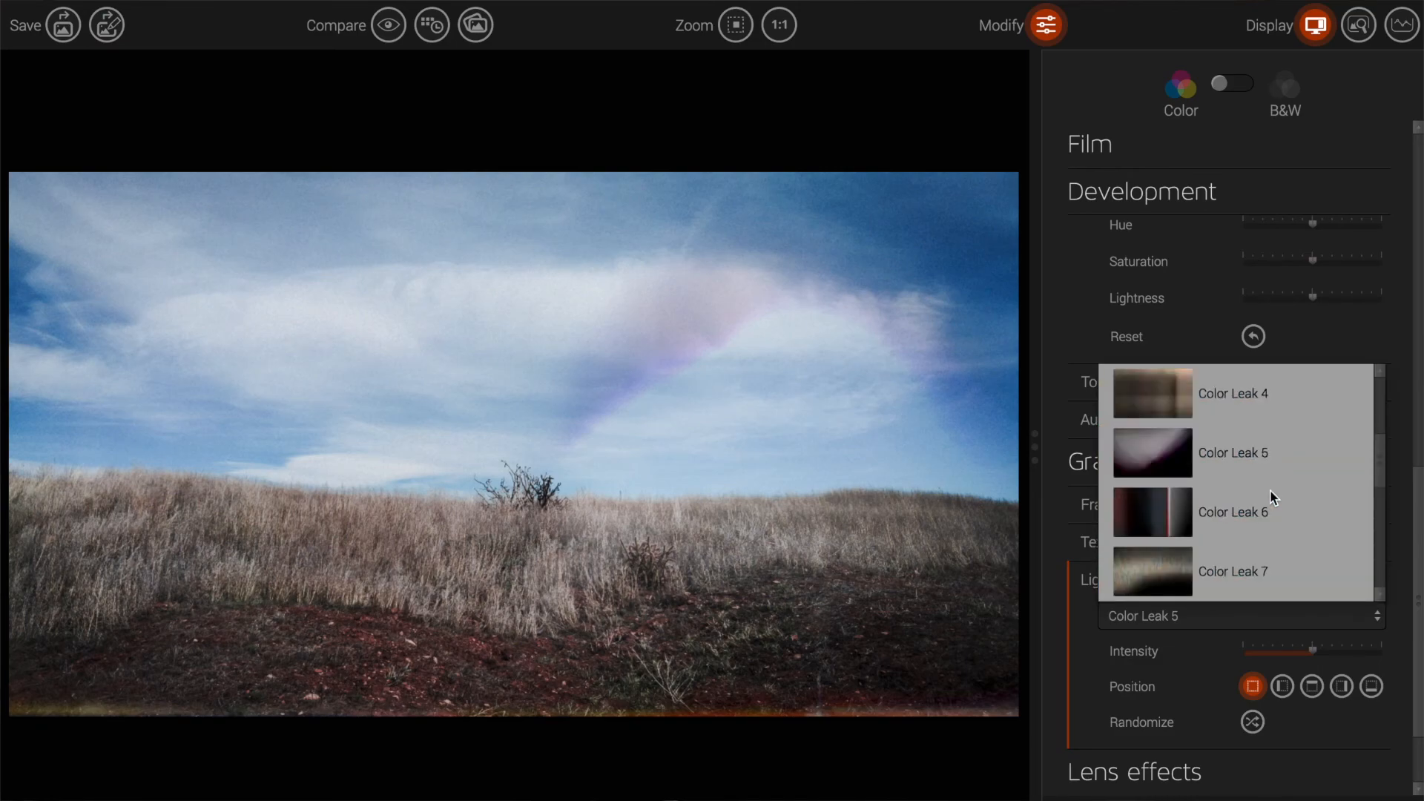
click(1256, 519)
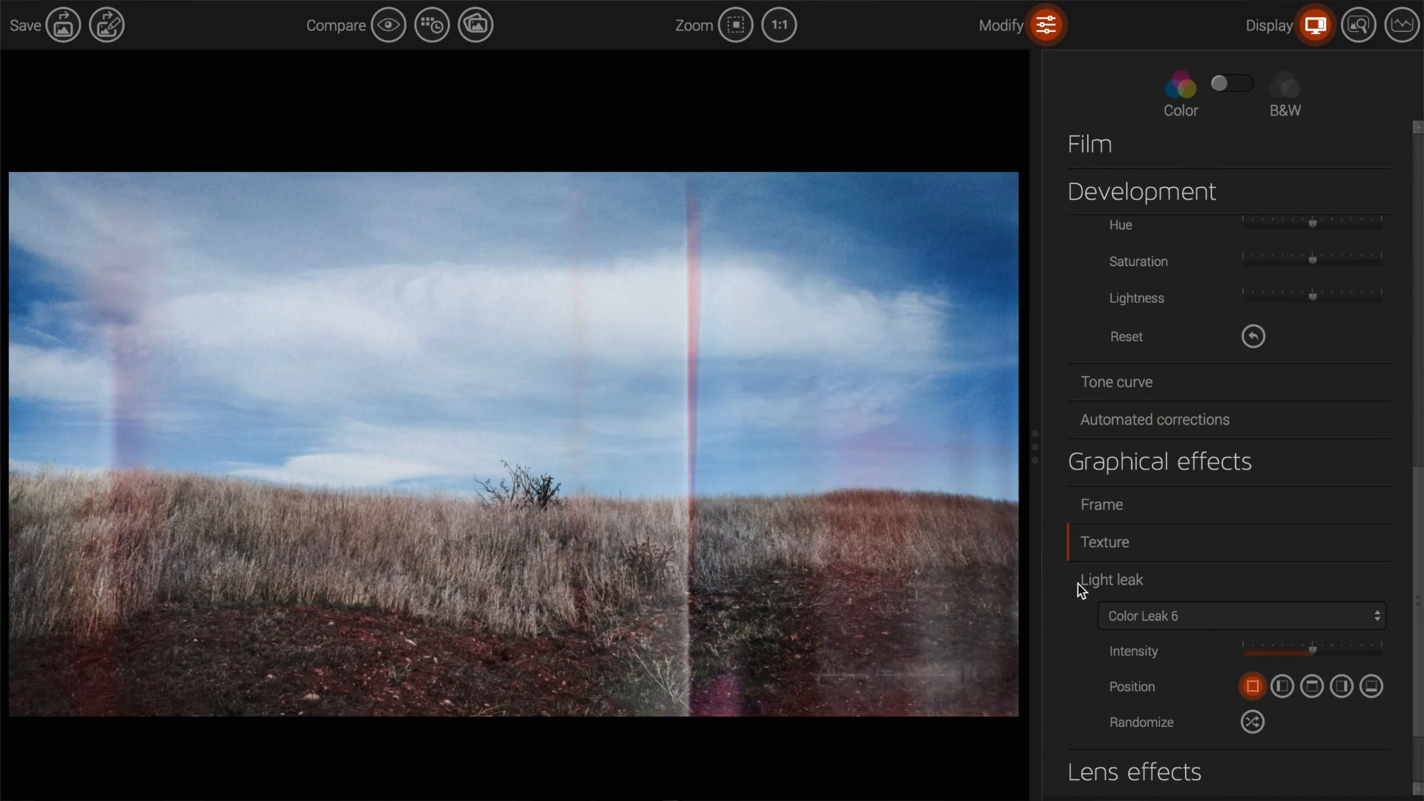
click(1270, 626)
scroll(1271, 505, down, 3)
scroll(1271, 505, up, 5)
scroll(1271, 505, up, 2)
click(1269, 413)
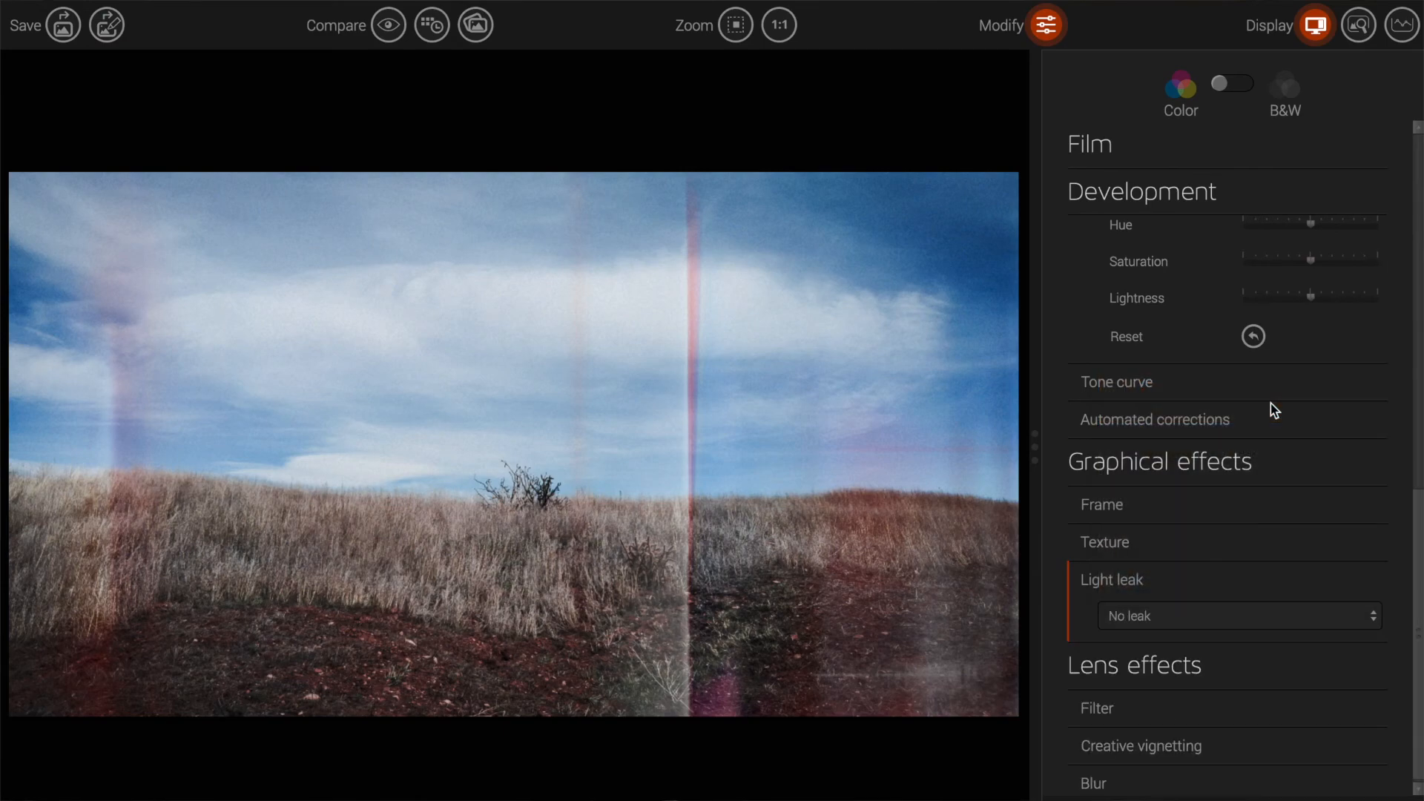
Step: Expand the lens Filter options and apply the Cool tone filter
click(1170, 711)
scroll(1186, 675, down, 1)
scroll(1194, 591, up, 2)
click(1193, 651)
click(1194, 657)
click(1189, 778)
scroll(1202, 705, down, 1)
scroll(1201, 698, down, 2)
scroll(1201, 698, up, 3)
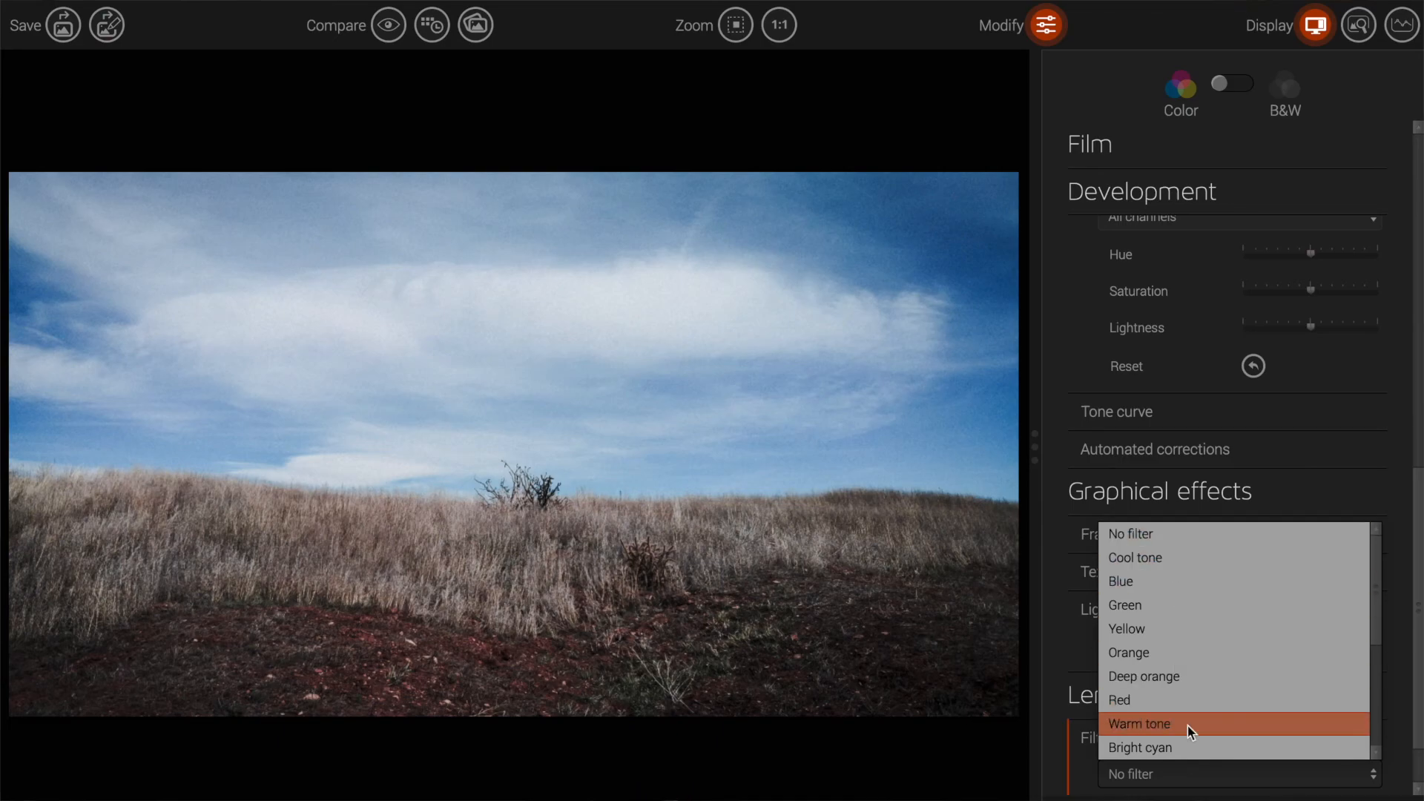
click(1175, 563)
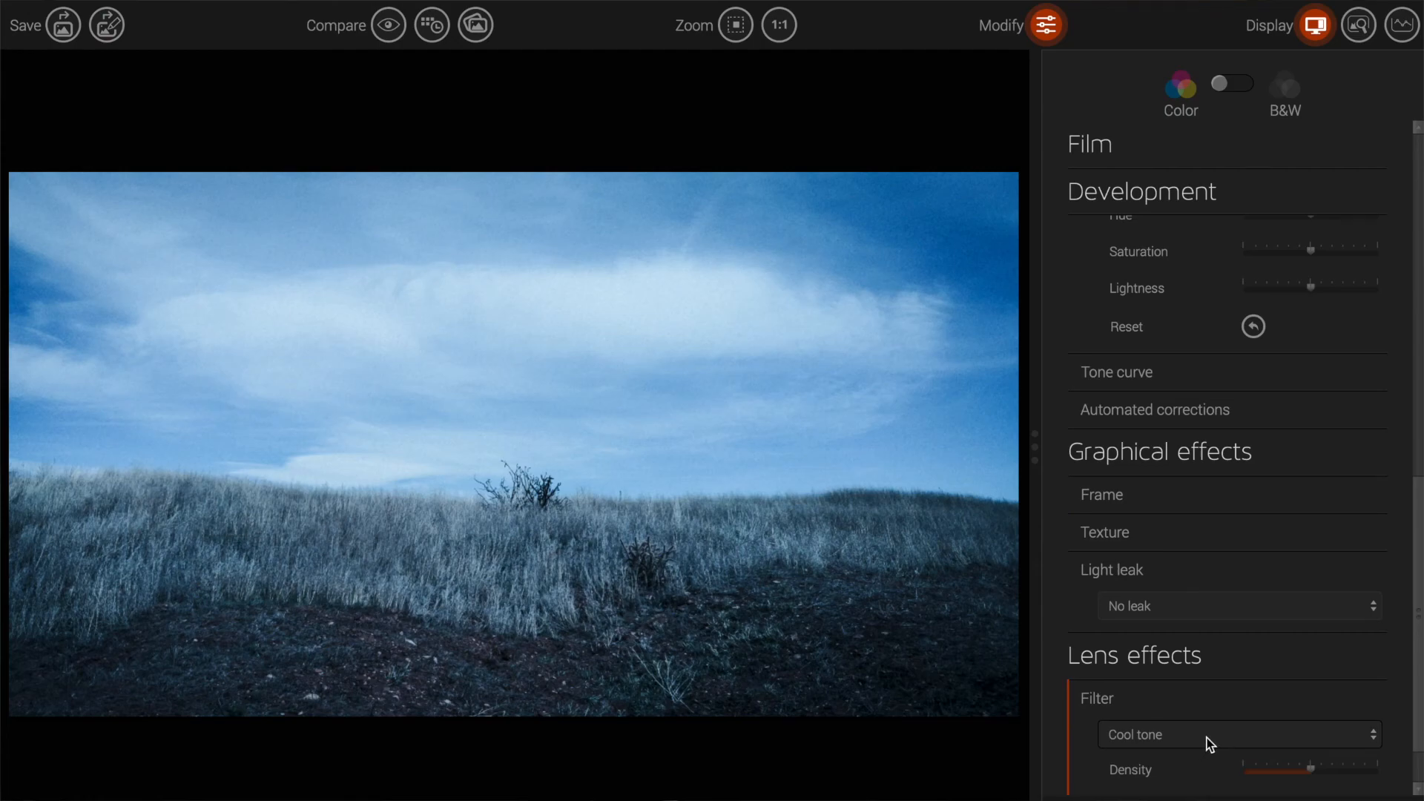
Step: Remove the lens filter to restore natural colours and return to the film presets browser
click(1209, 744)
click(1184, 498)
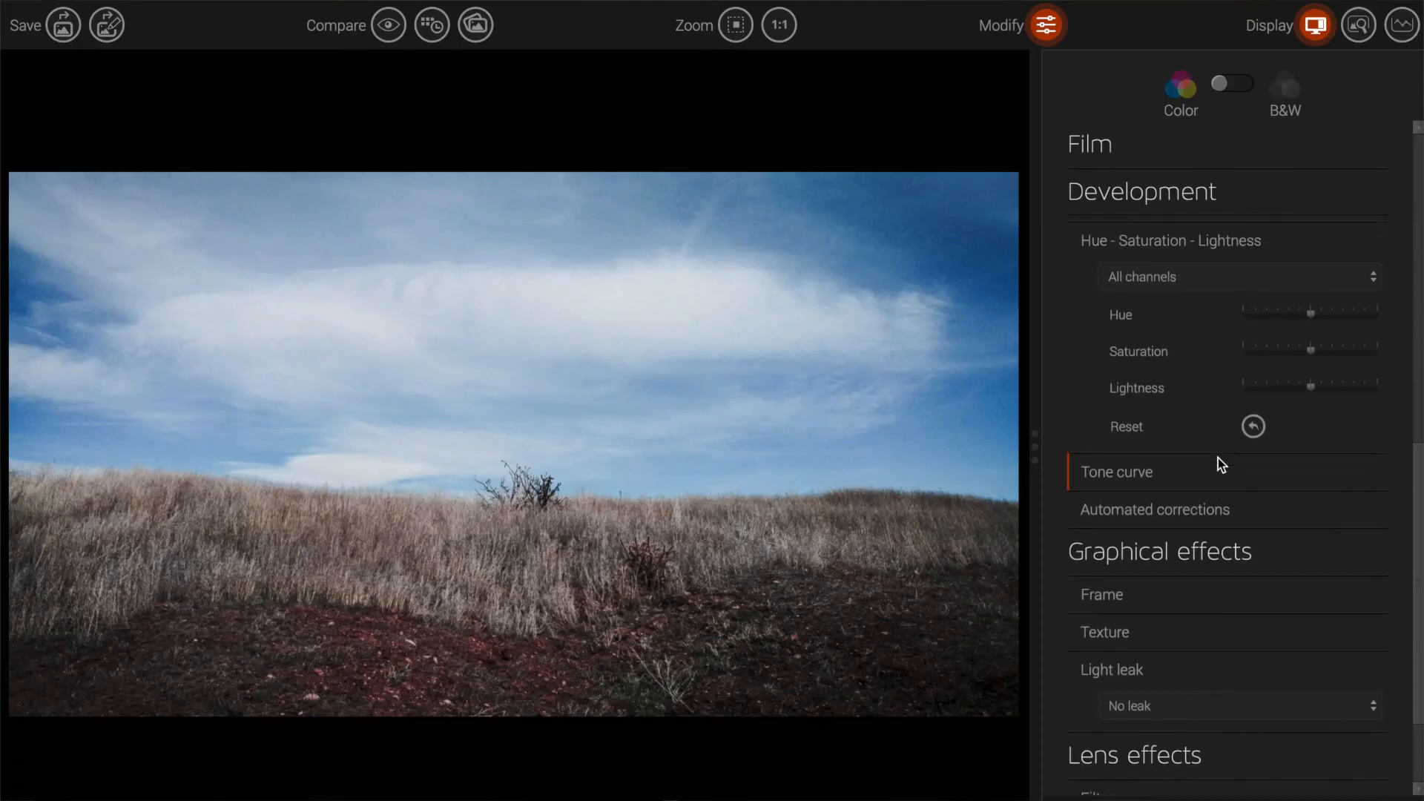
scroll(1220, 465, up, 8)
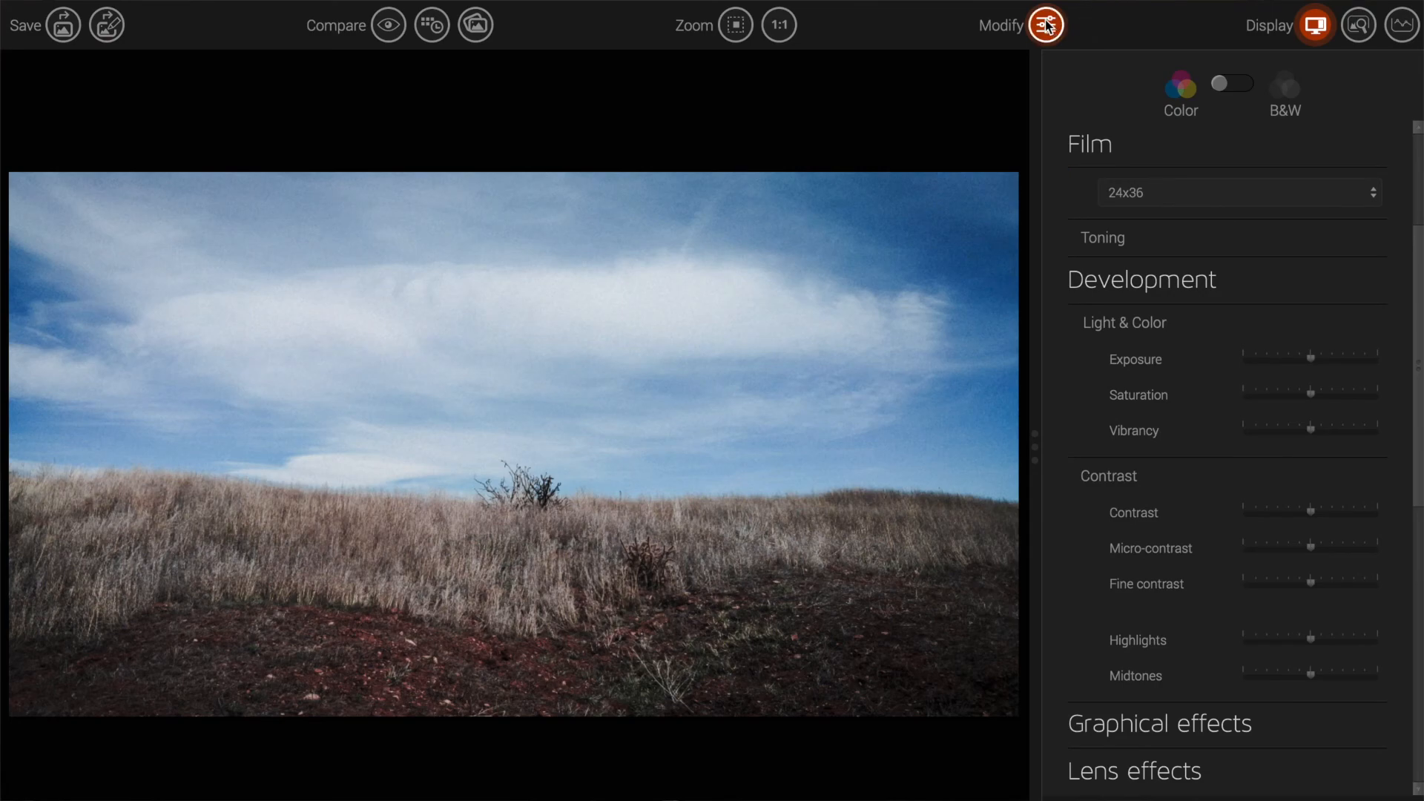
click(1046, 25)
Step: Try the Dreamy preset, then the Fuji Sensia 100 film preset on the hillside
scroll(1223, 541, down, 5)
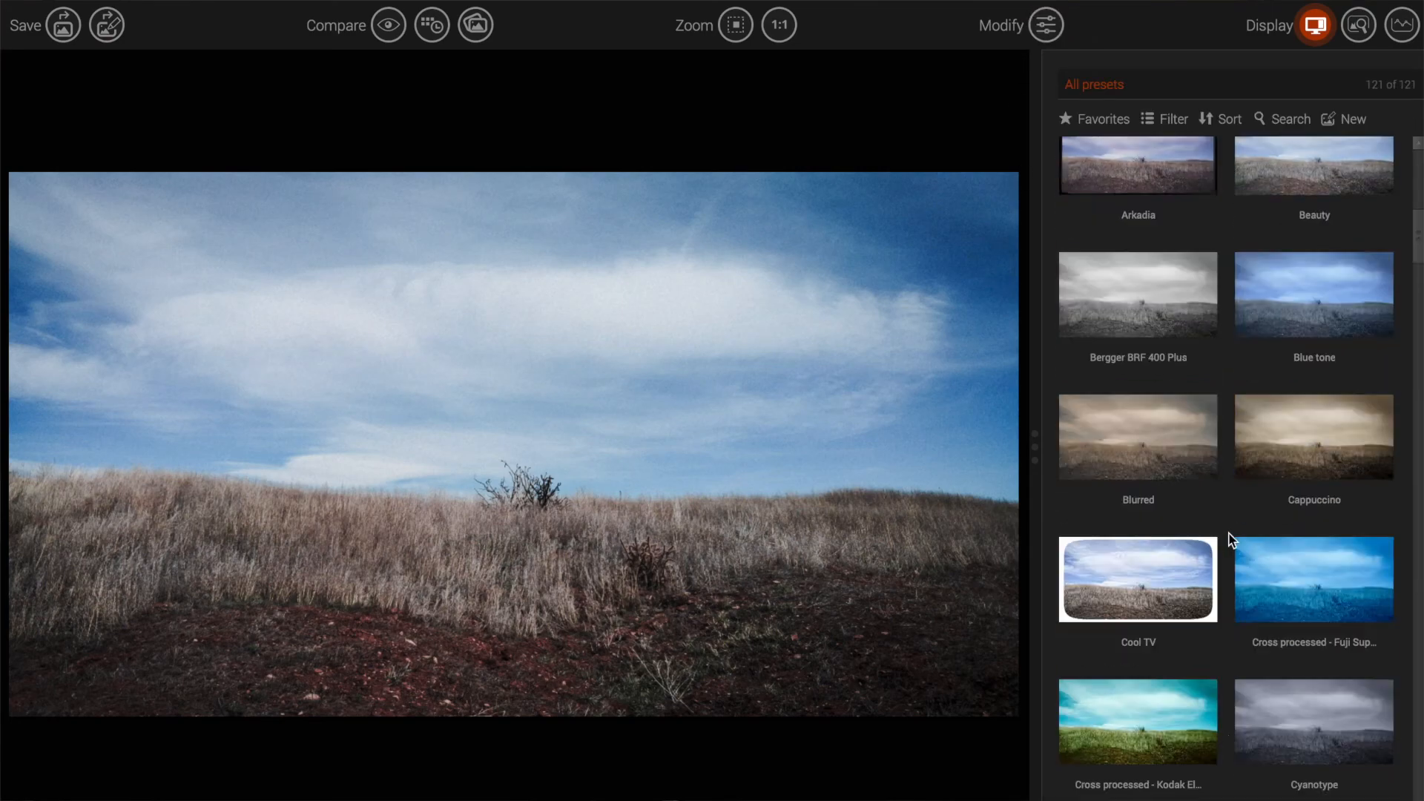
scroll(1229, 539, down, 4)
scroll(1231, 563, down, 4)
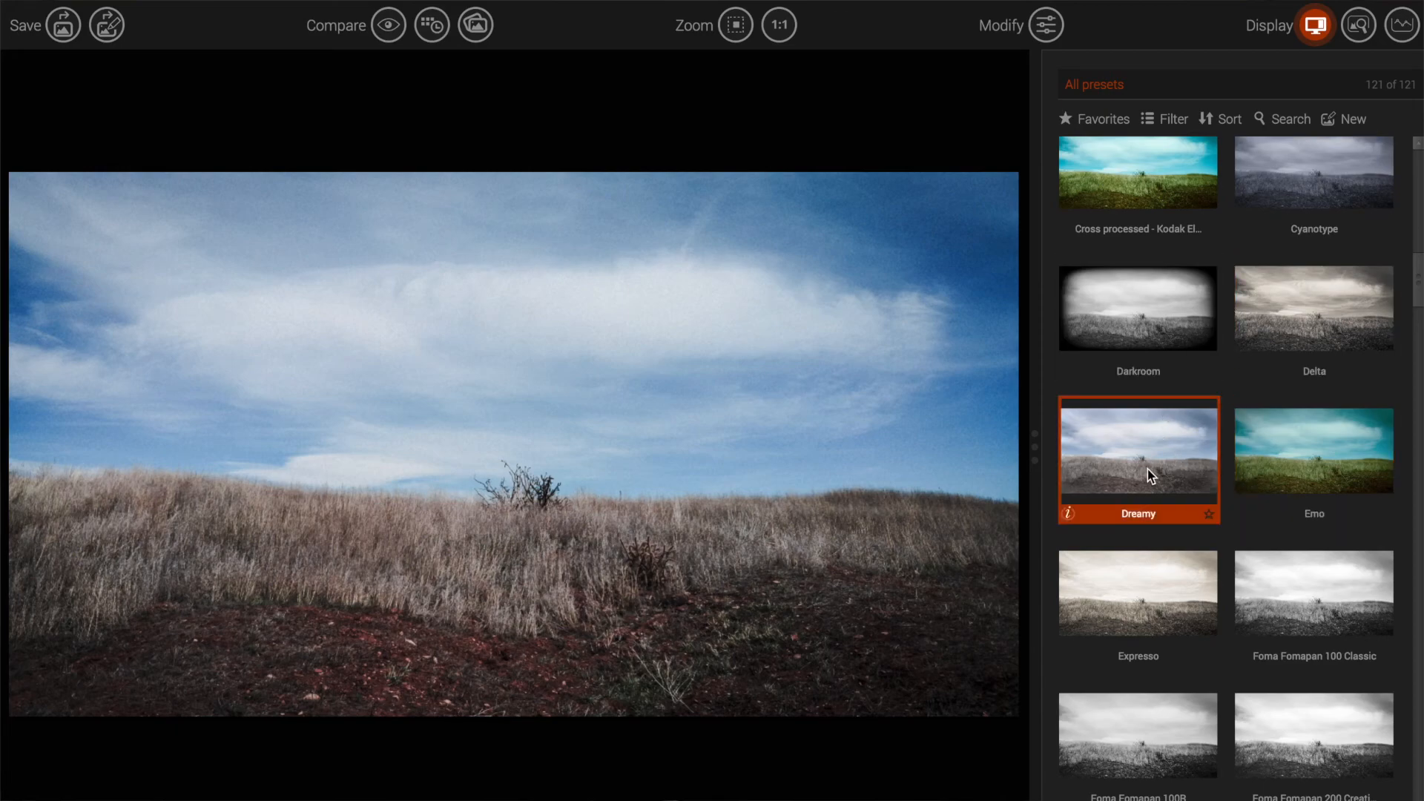
click(1157, 449)
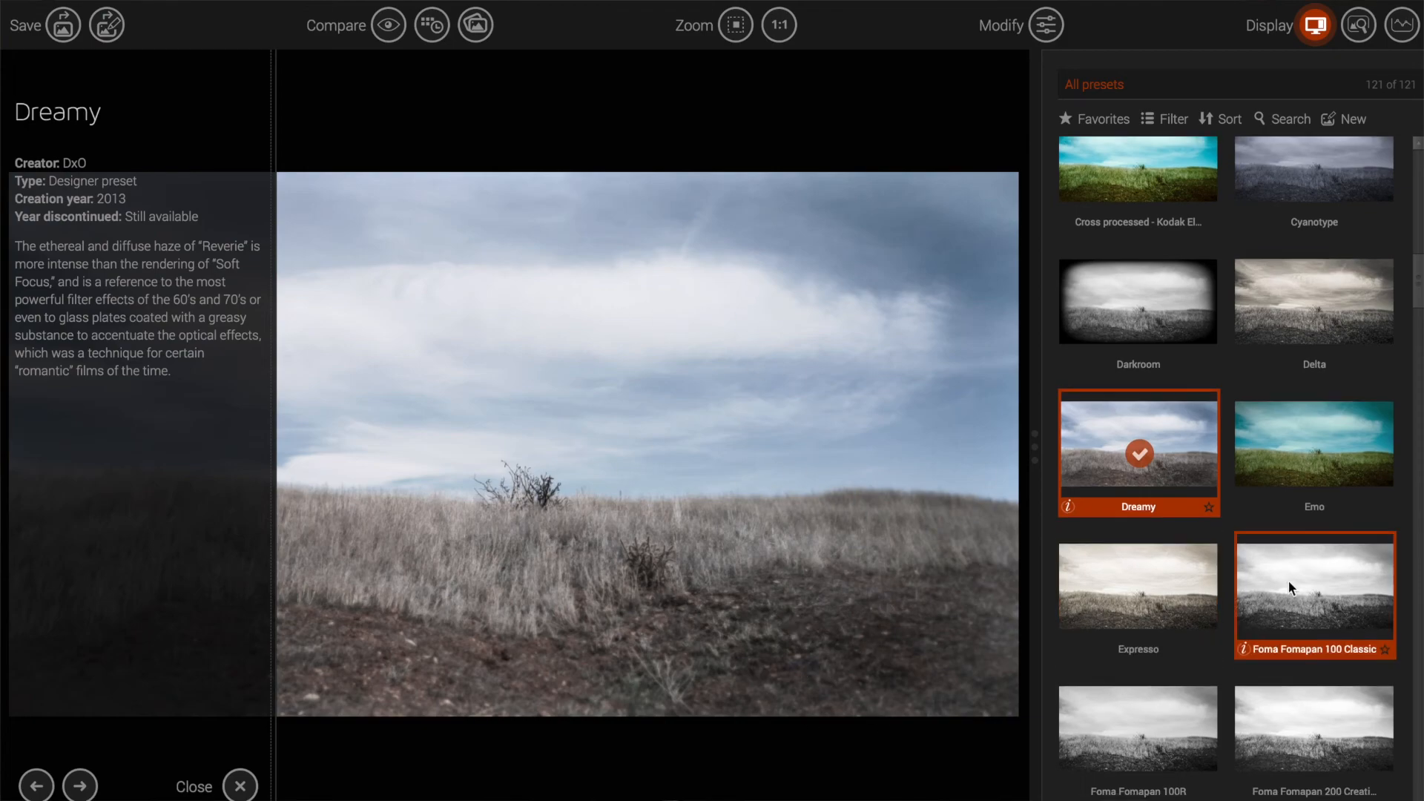
scroll(1288, 582, down, 4)
scroll(1238, 577, down, 10)
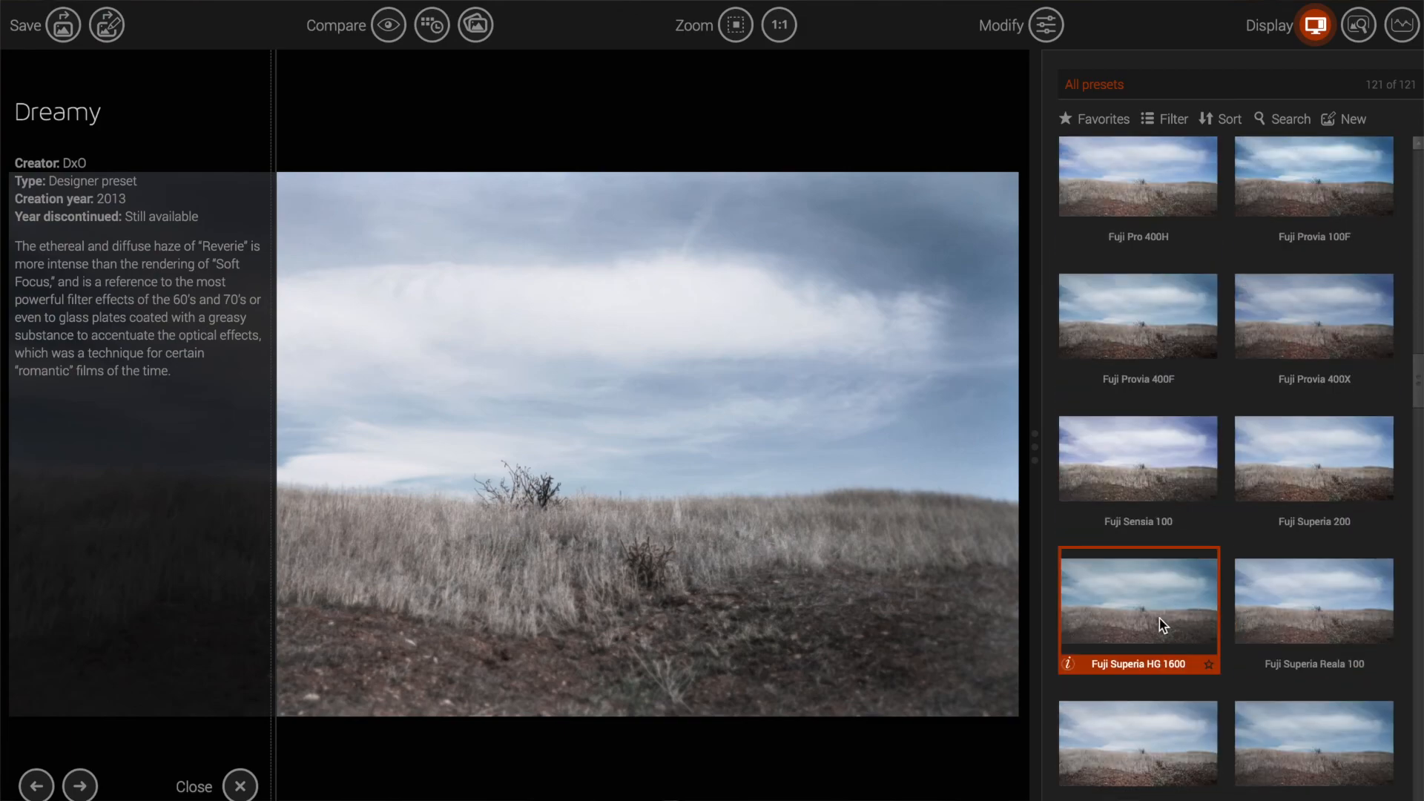
click(1164, 442)
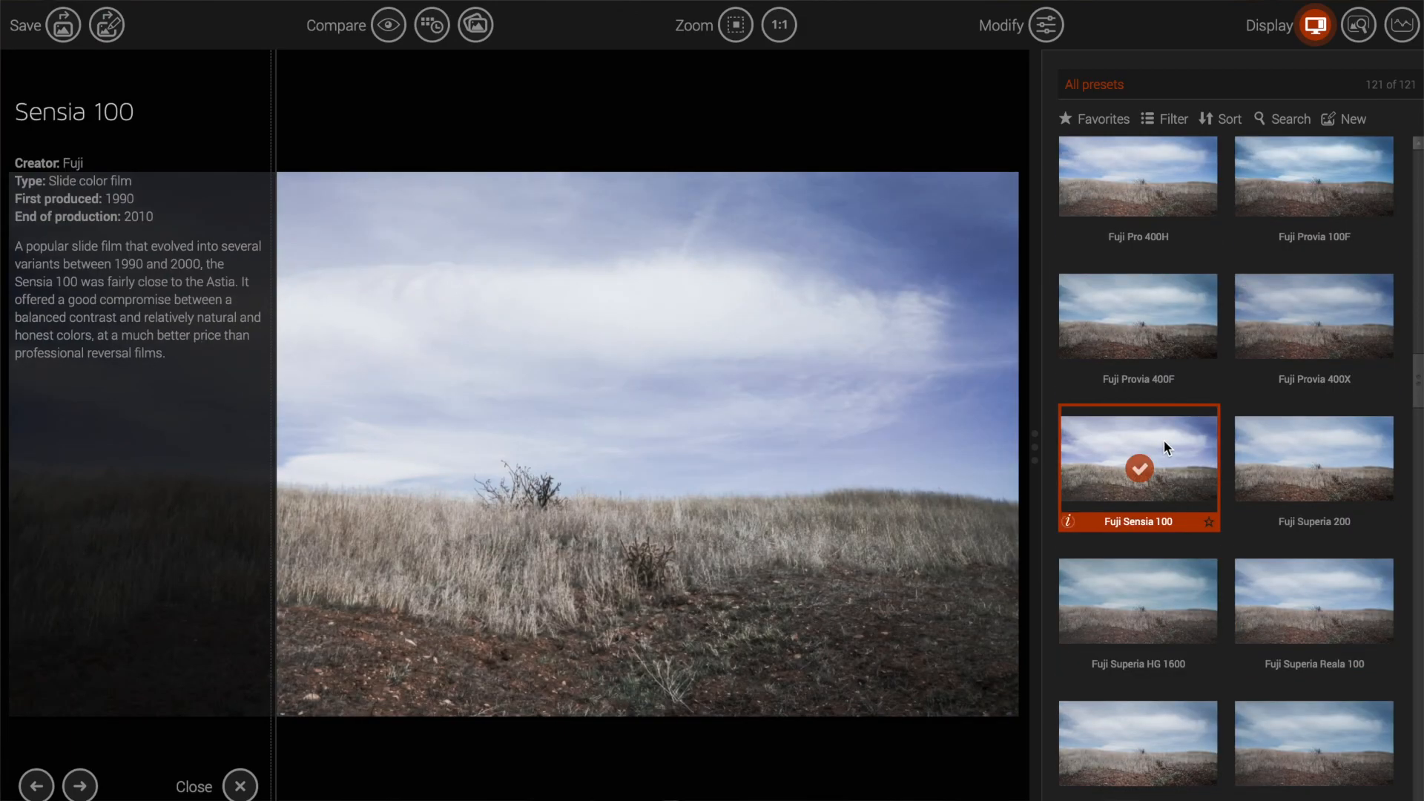
Step: Try Generic Fuji Provia 100, then settle on the Ilford Pan 400 black-and-white preset
scroll(1376, 509, down, 5)
scroll(1376, 507, down, 1)
scroll(1378, 509, up, 1)
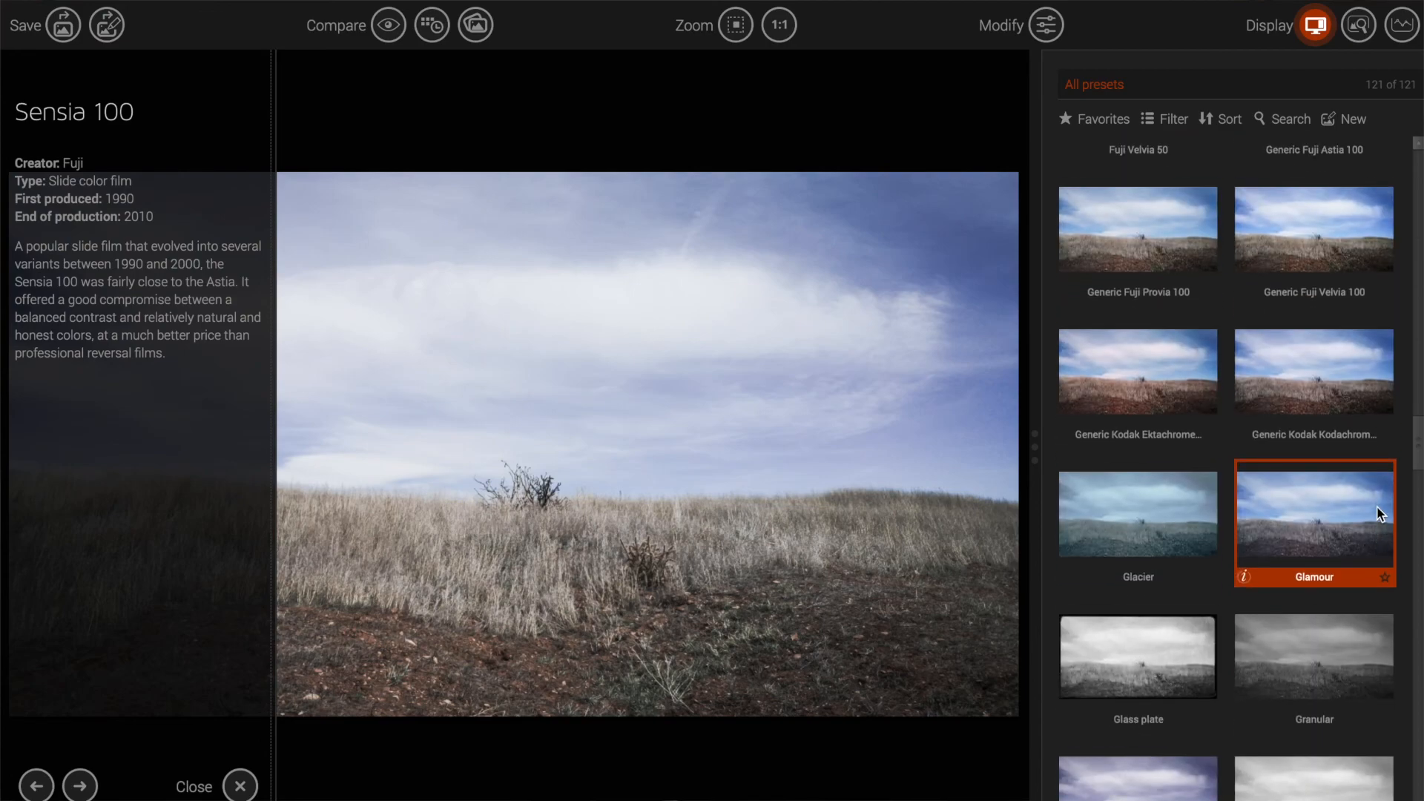
click(1183, 278)
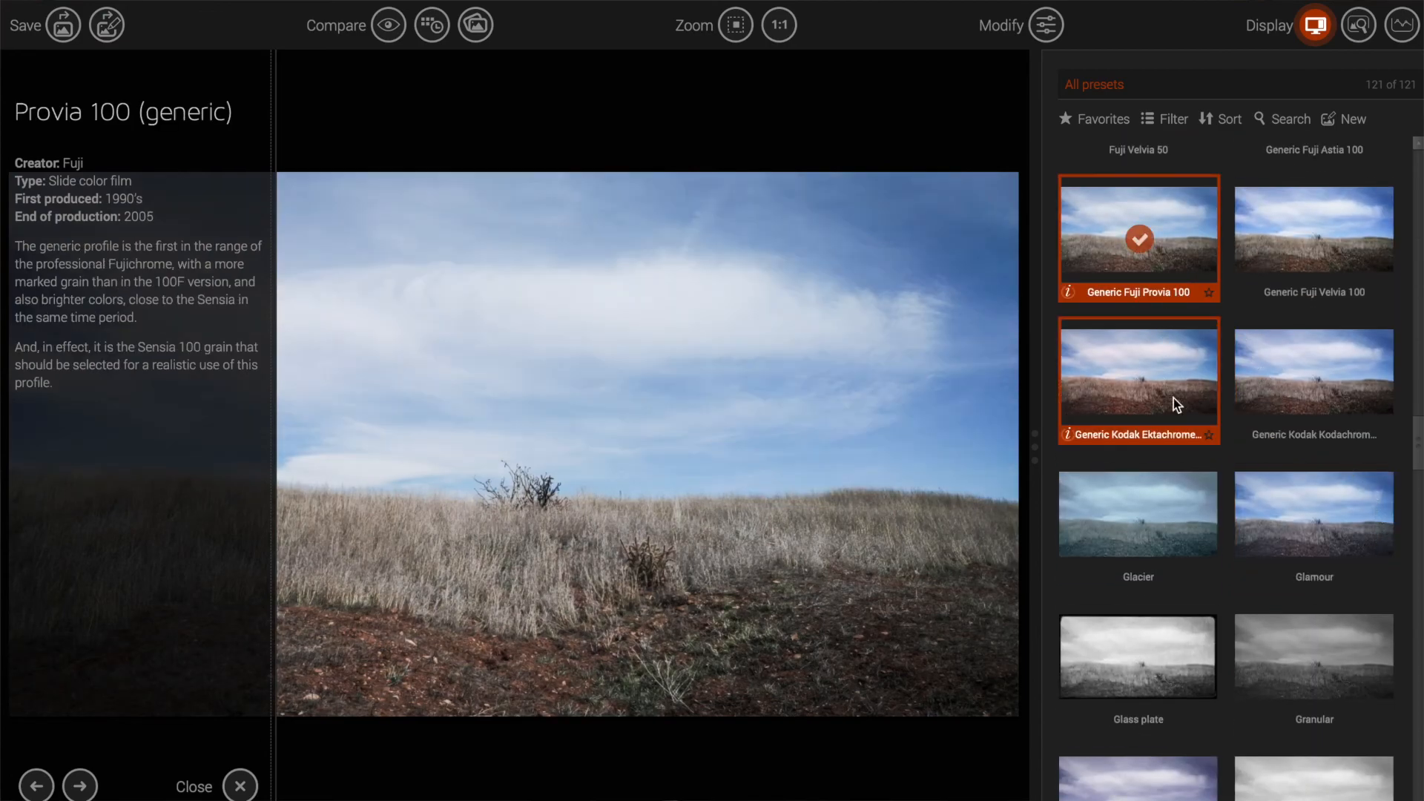
scroll(1179, 415, down, 5)
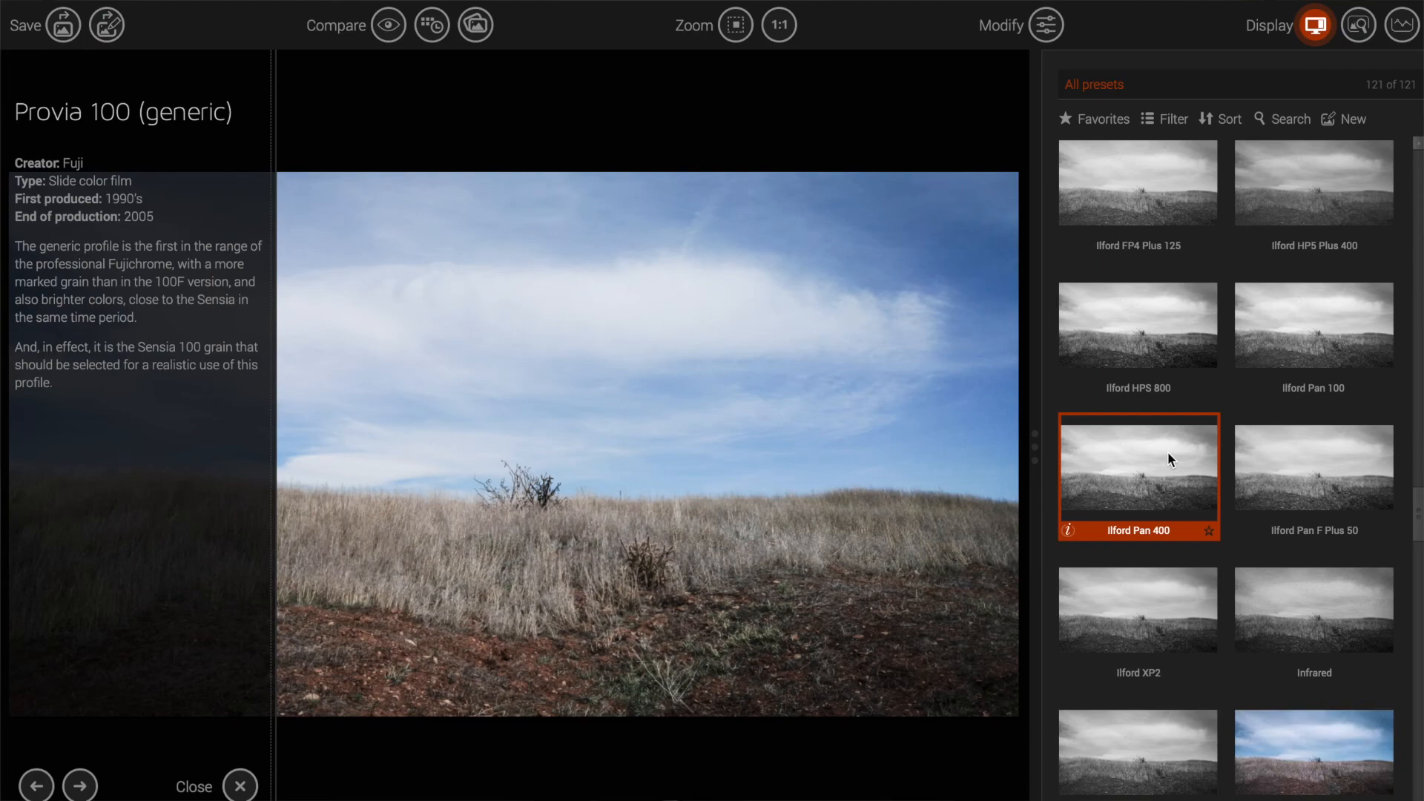
click(1168, 453)
scroll(1167, 458, up, 12)
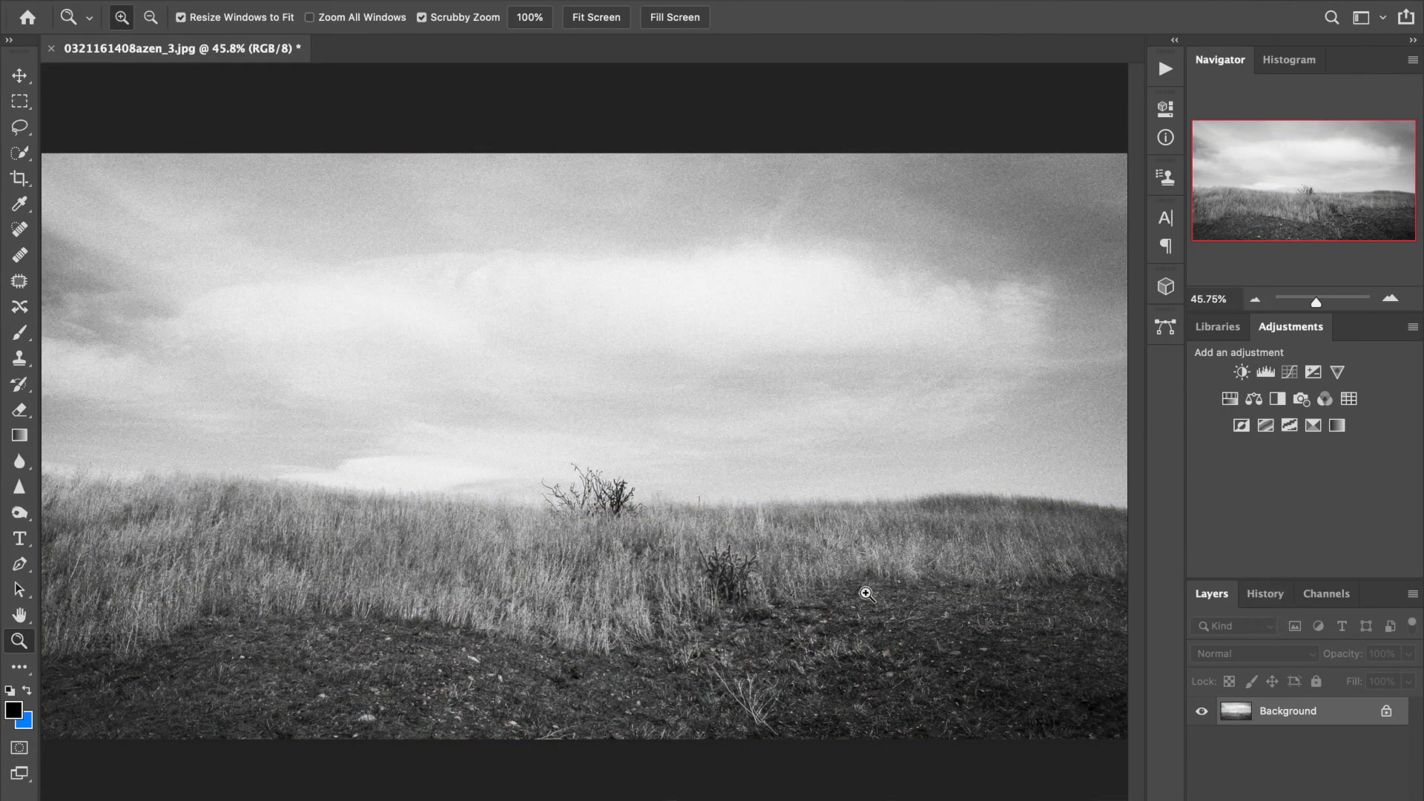
Step: Check the black-and-white hillside's grain at 100% toward the sky, then close the document
click(524, 21)
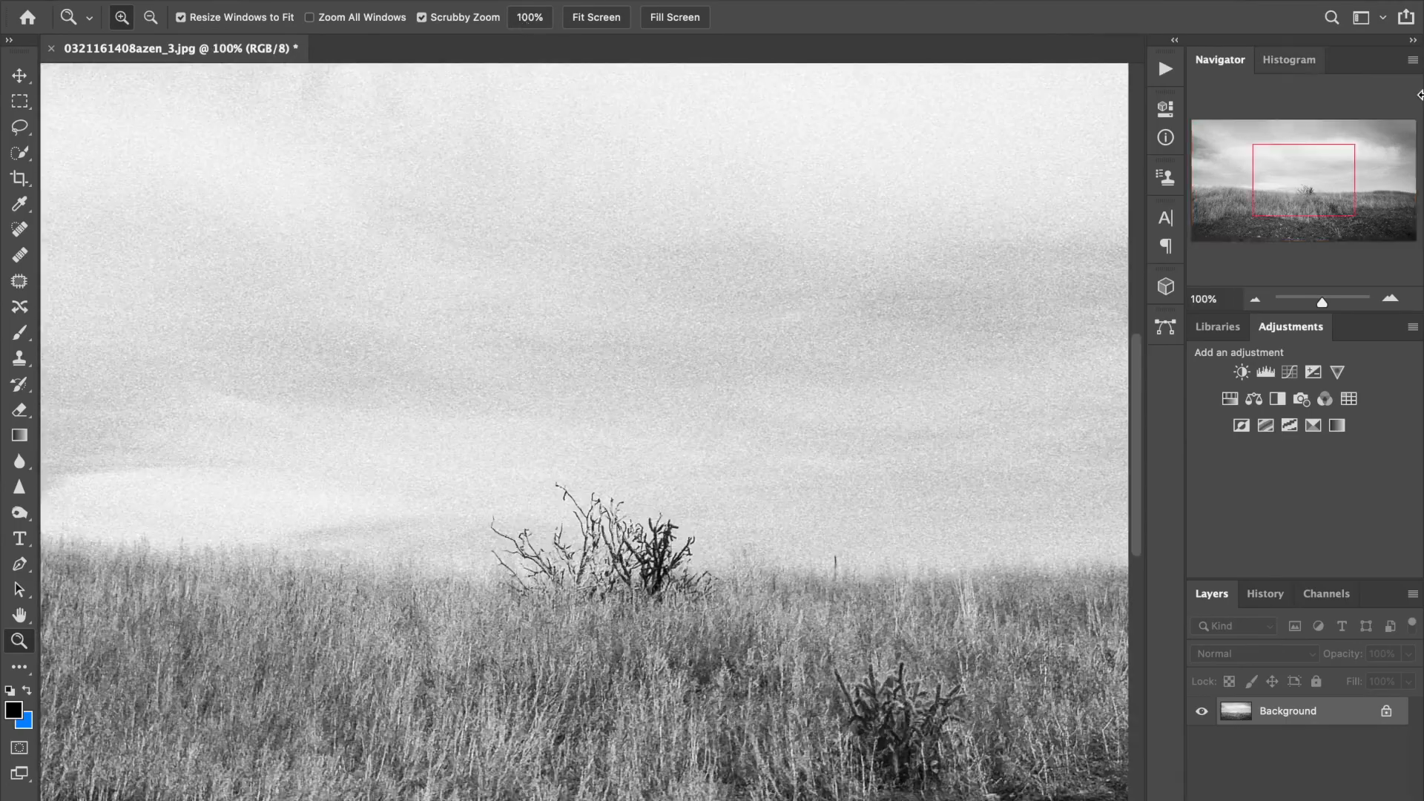
mouse_move(1321, 169)
mouse_down()
mouse_move(1383, 216)
mouse_move(1363, 143)
mouse_move(1261, 138)
mouse_move(1261, 232)
mouse_move(1350, 217)
mouse_move(1312, 194)
mouse_move(1321, 178)
mouse_up()
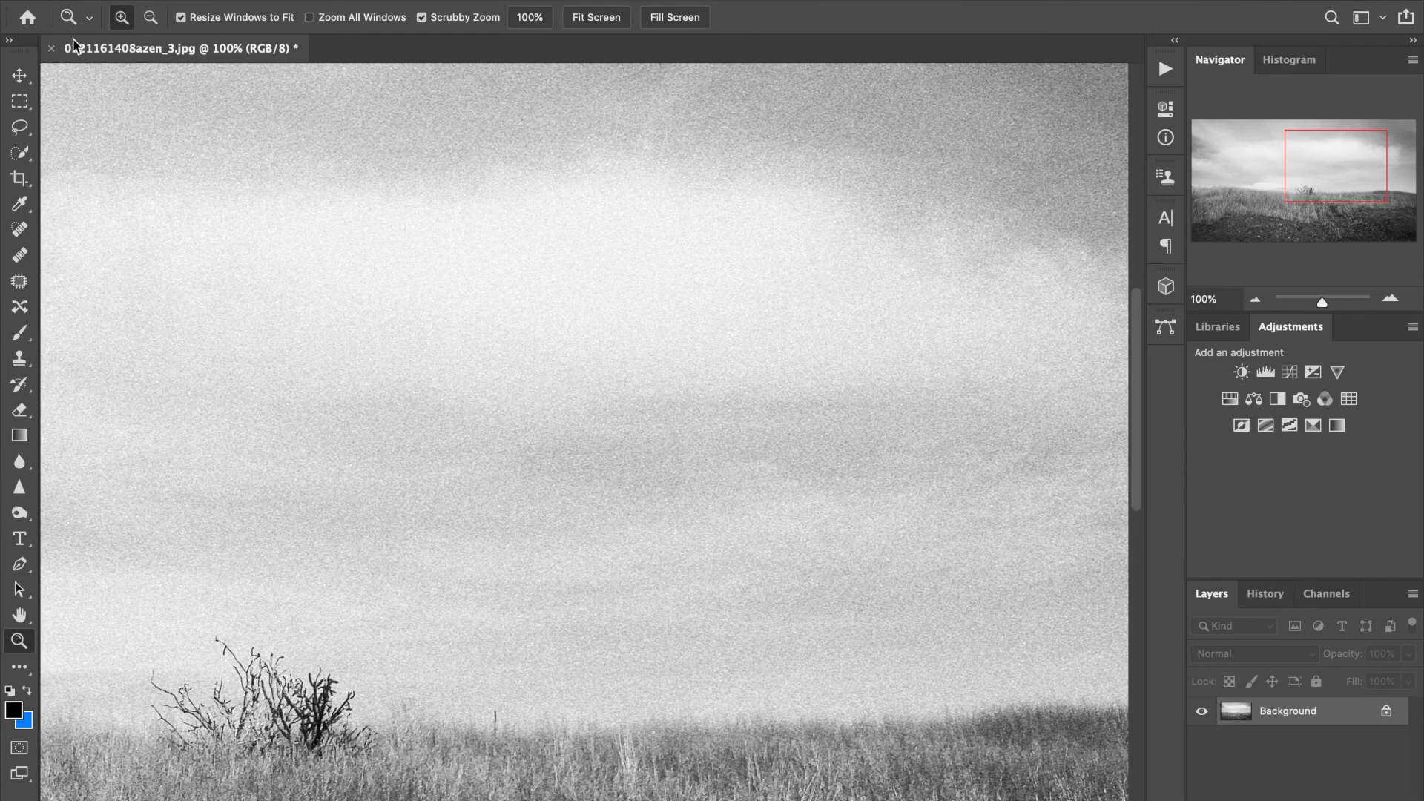
click(48, 48)
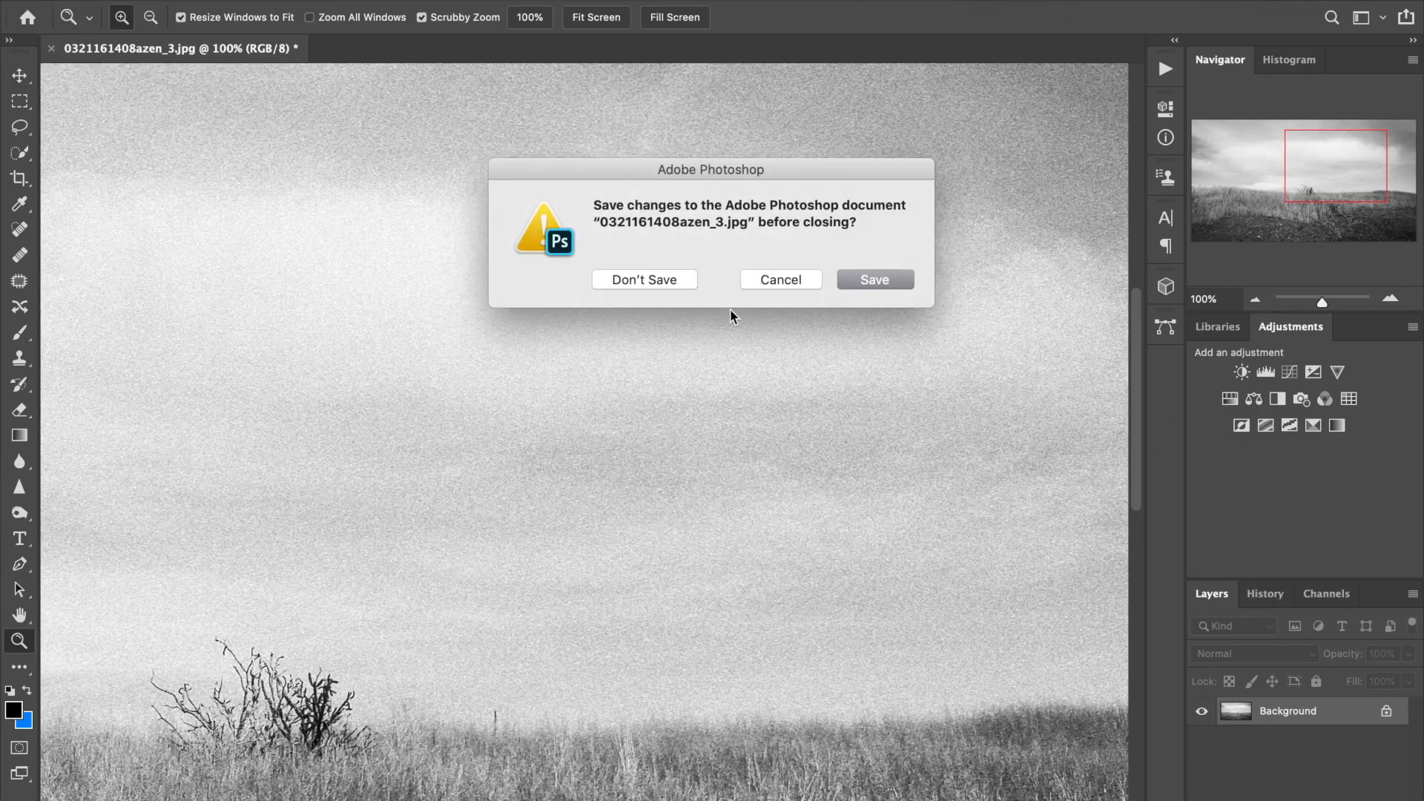
Step: Answer the save prompt and open DSC00574zen.jpg from Adobe Bridge
click(681, 289)
click(629, 789)
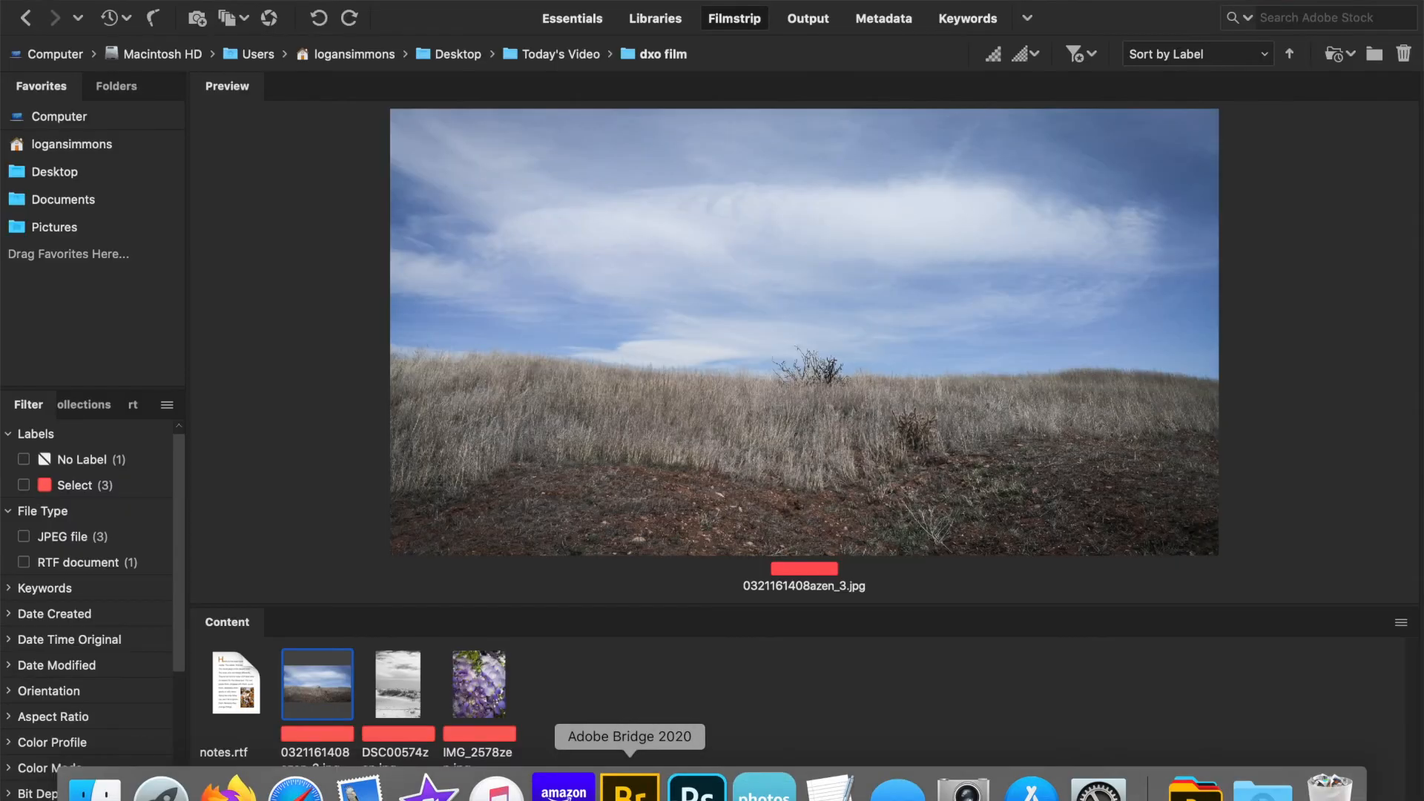
double_click(403, 695)
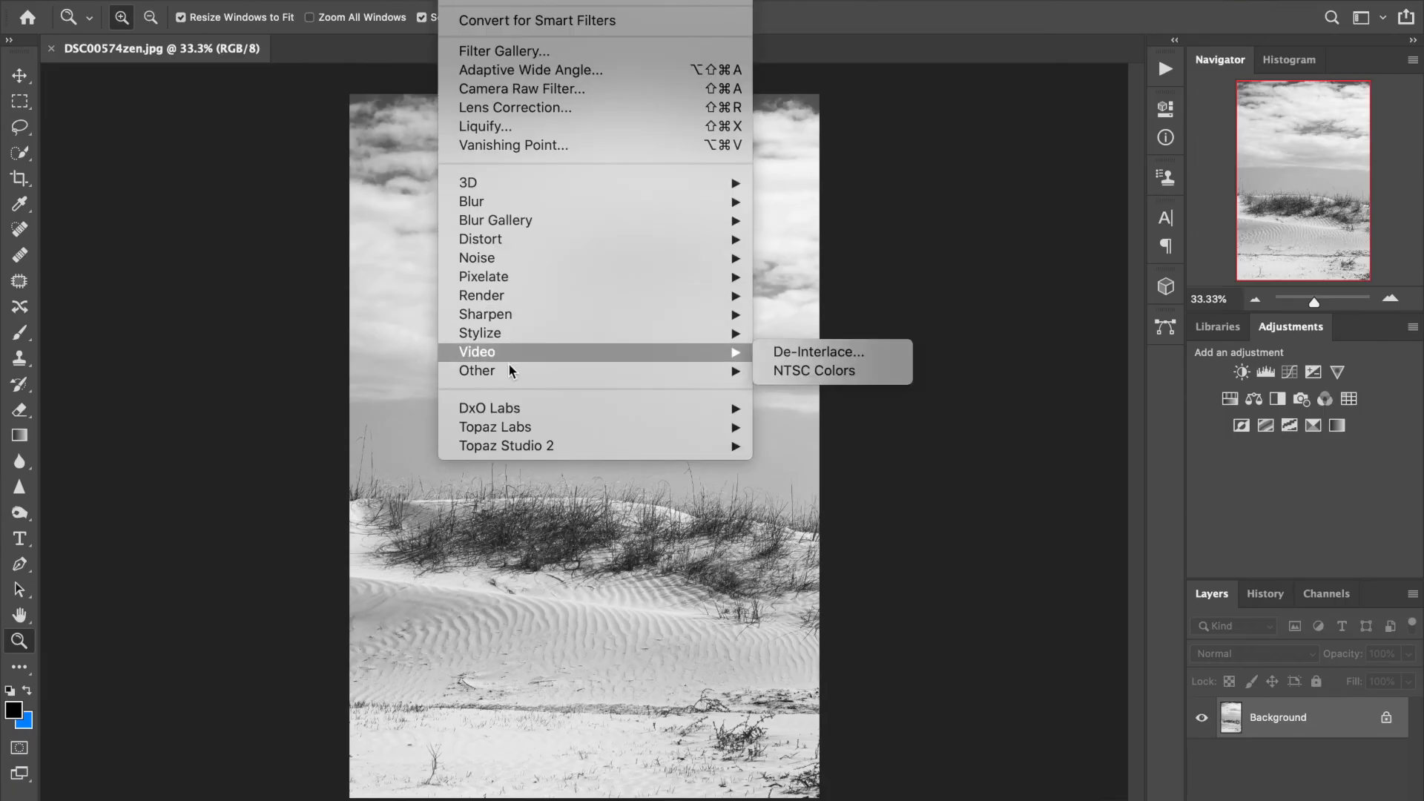
Step: Run Filter > DxO Labs > DxO FilmPack 5 on the dune photo and start the Elite Edition trial
mouse_move(504, 414)
click(796, 406)
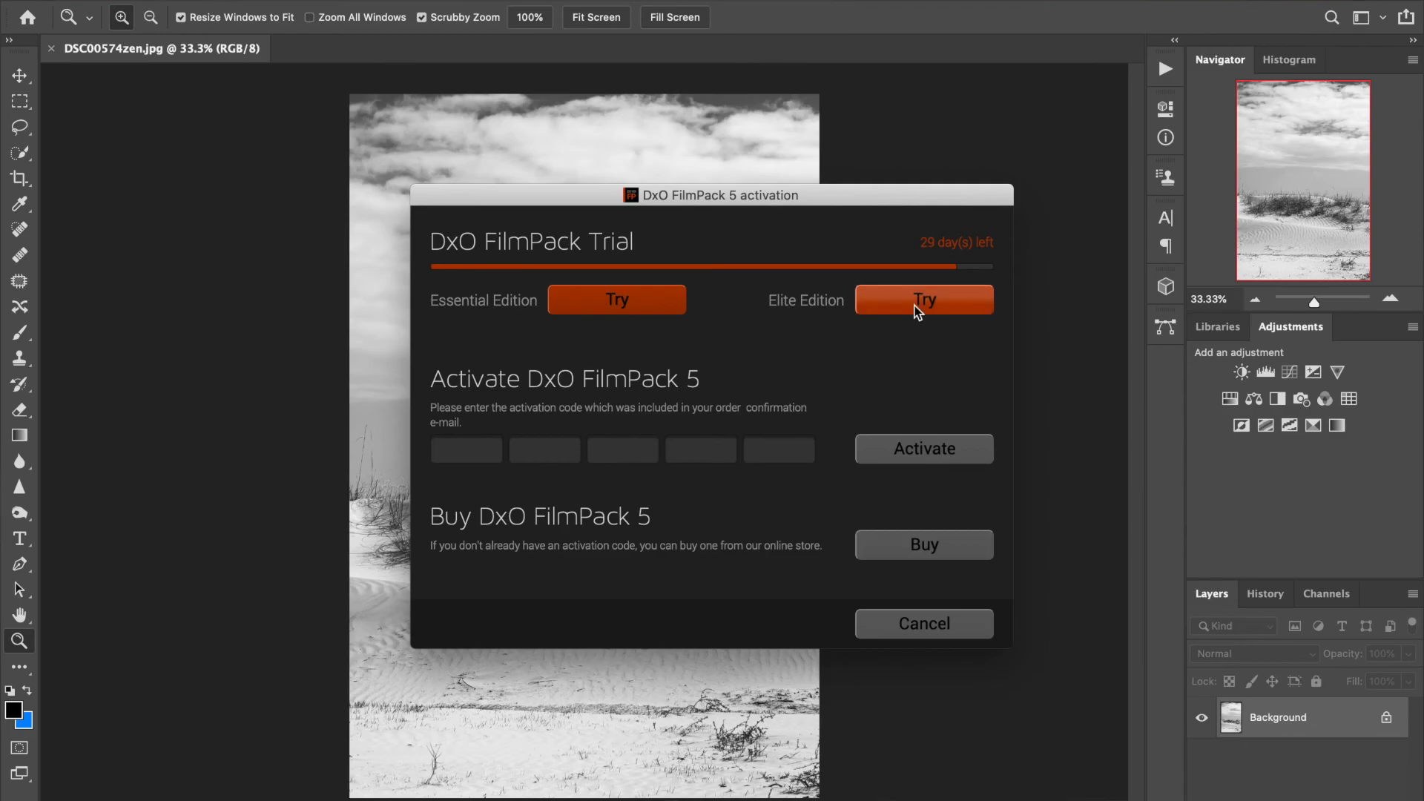
click(917, 304)
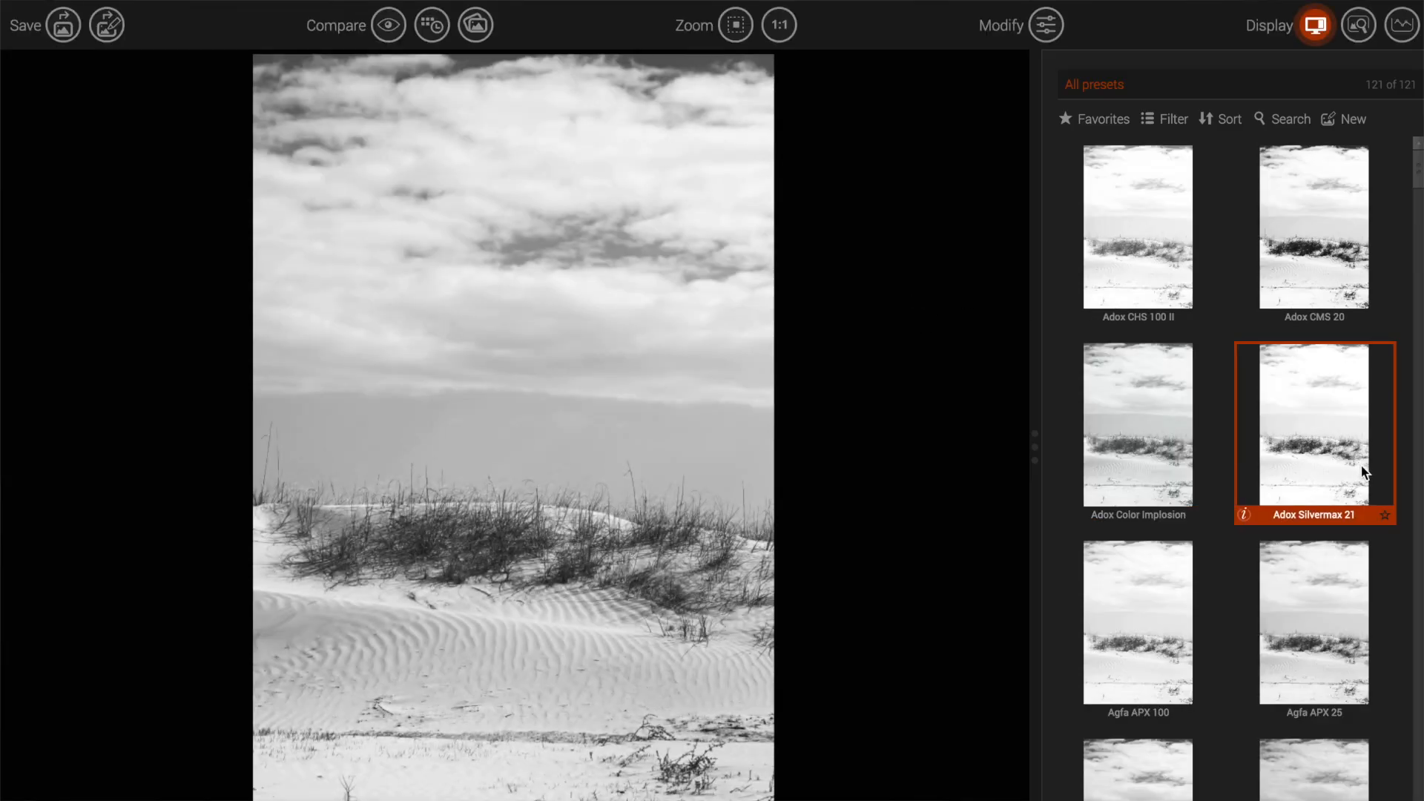
Step: Apply the Ilford FP4 Plus 125 preset to the sand-dune photo
scroll(1306, 563, down, 5)
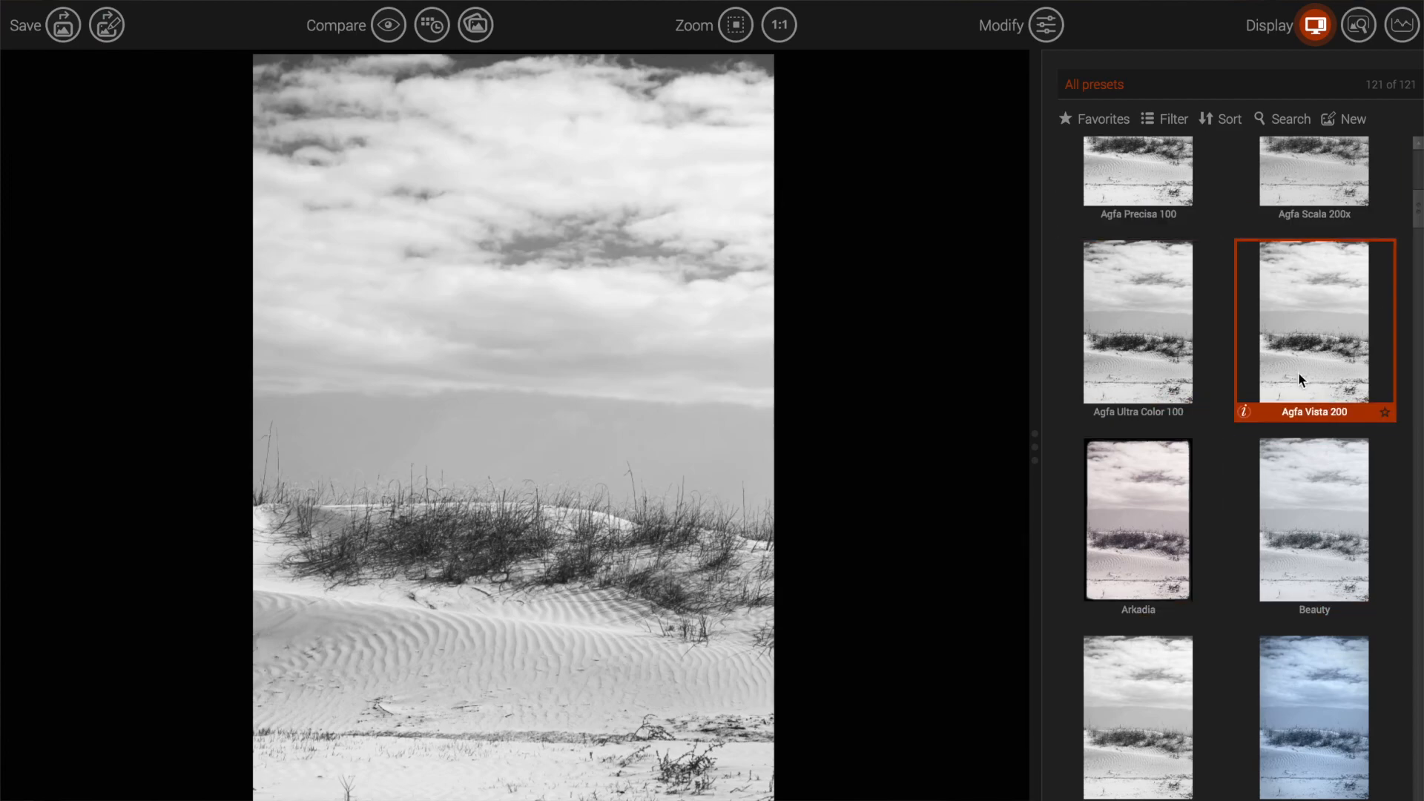
scroll(1275, 553, down, 5)
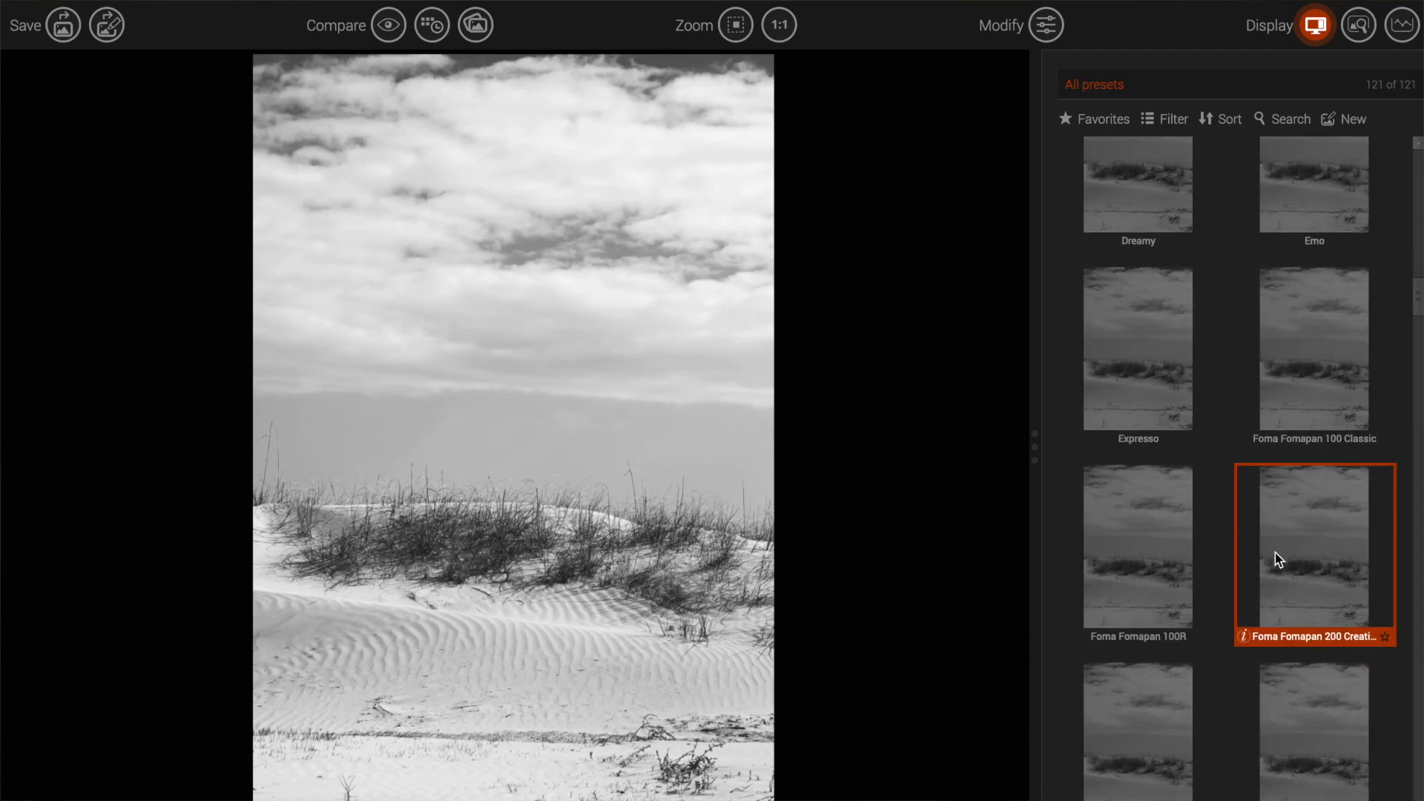
scroll(1275, 553, down, 5)
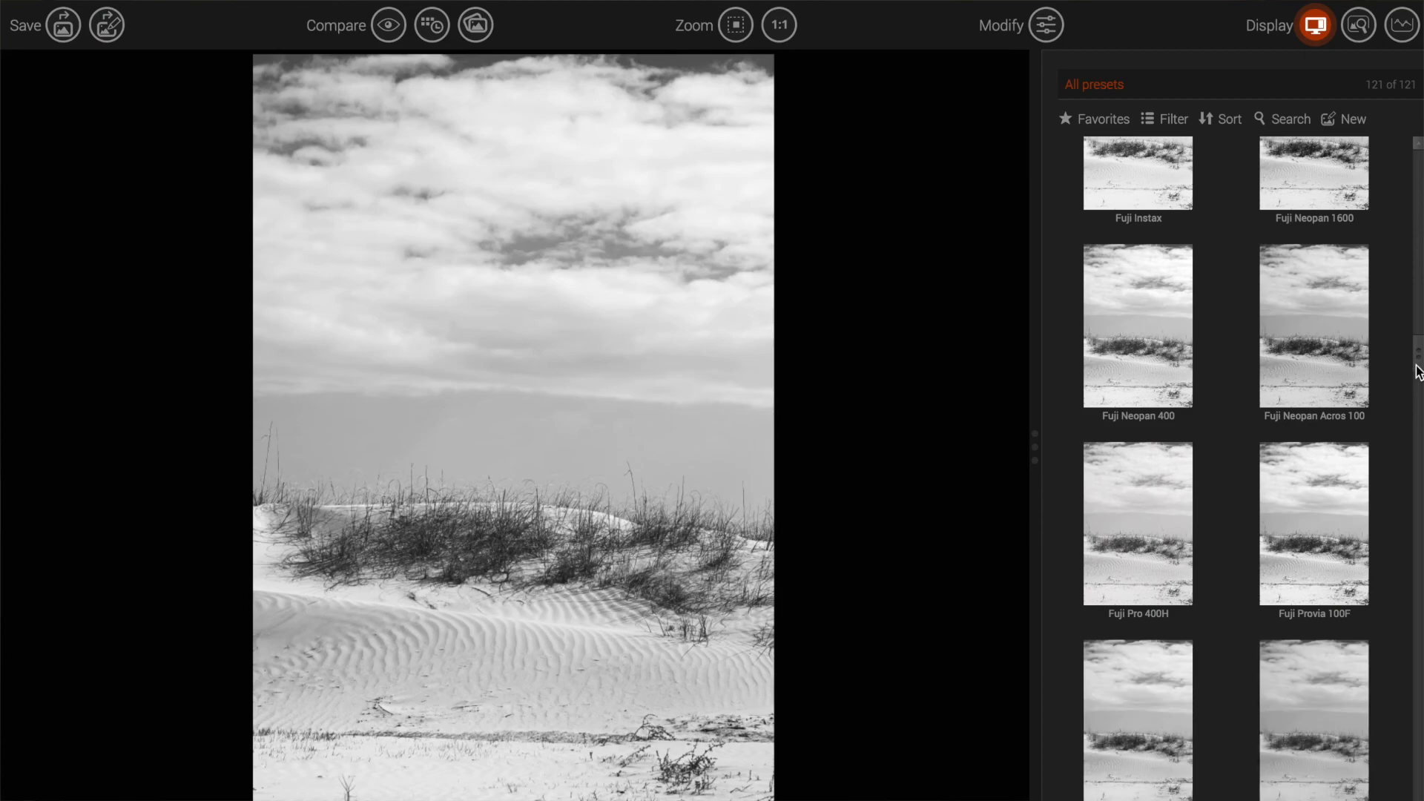
drag(1418, 366, 1417, 493)
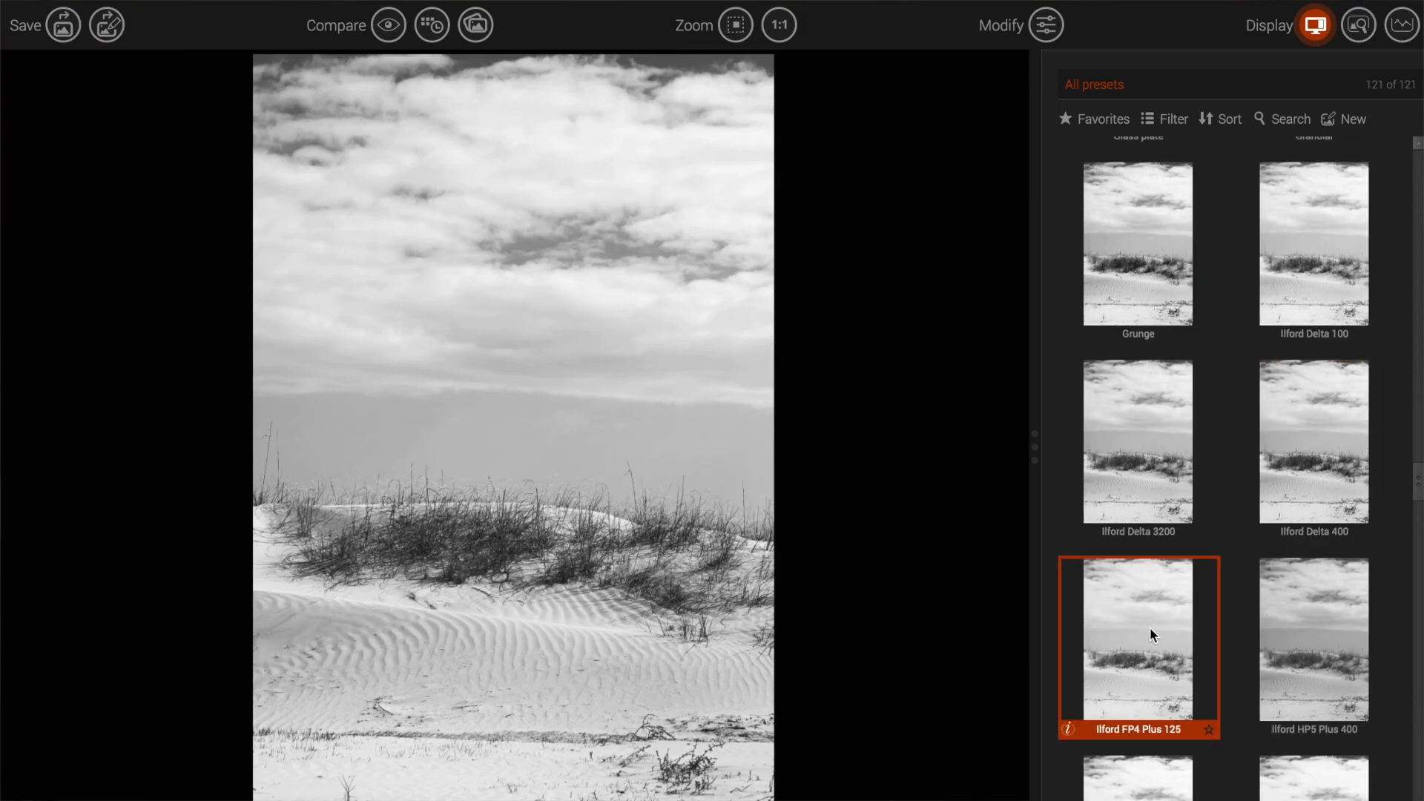
click(1150, 629)
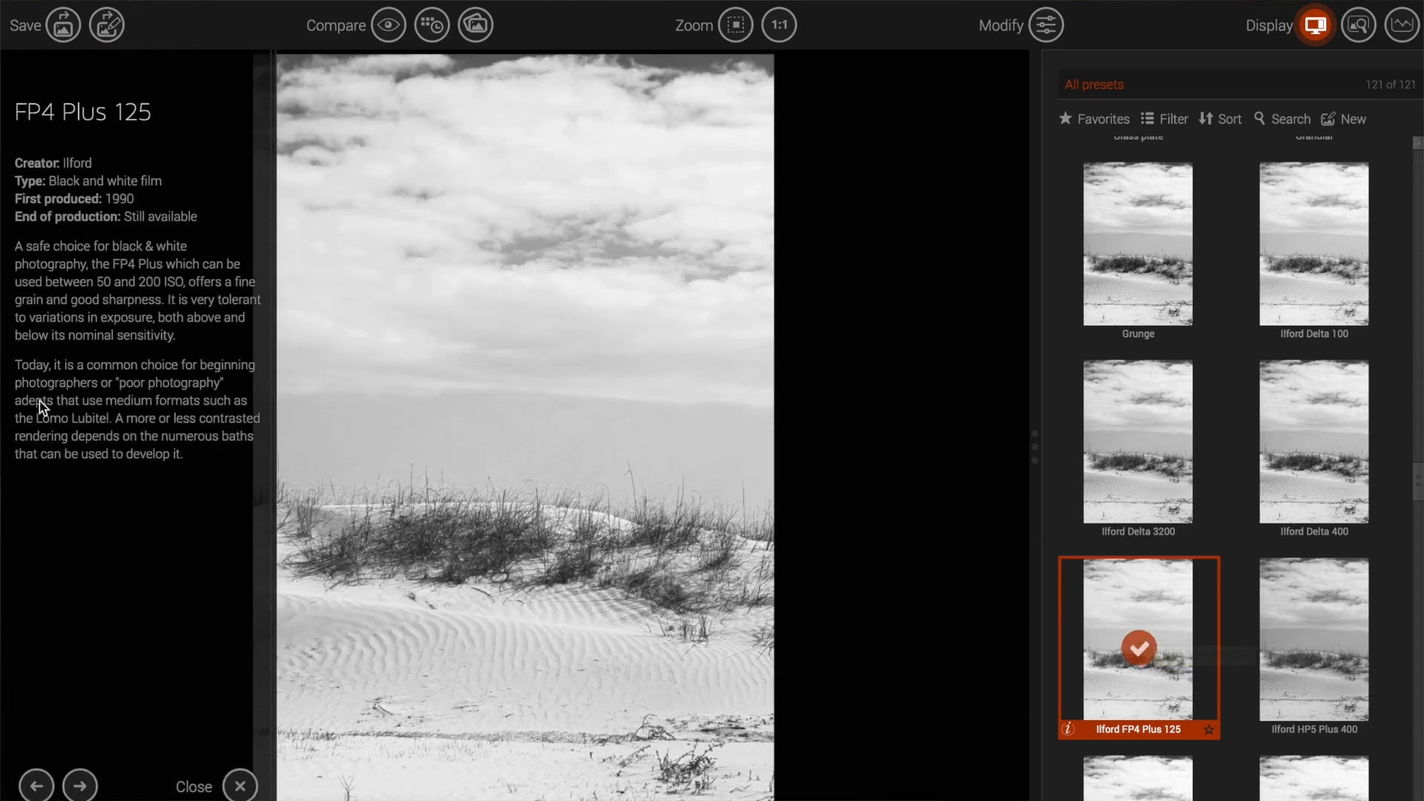
Step: Close the film description and inspect the grain at 1:1 across clouds, horizon and dune, then fit the view
click(240, 786)
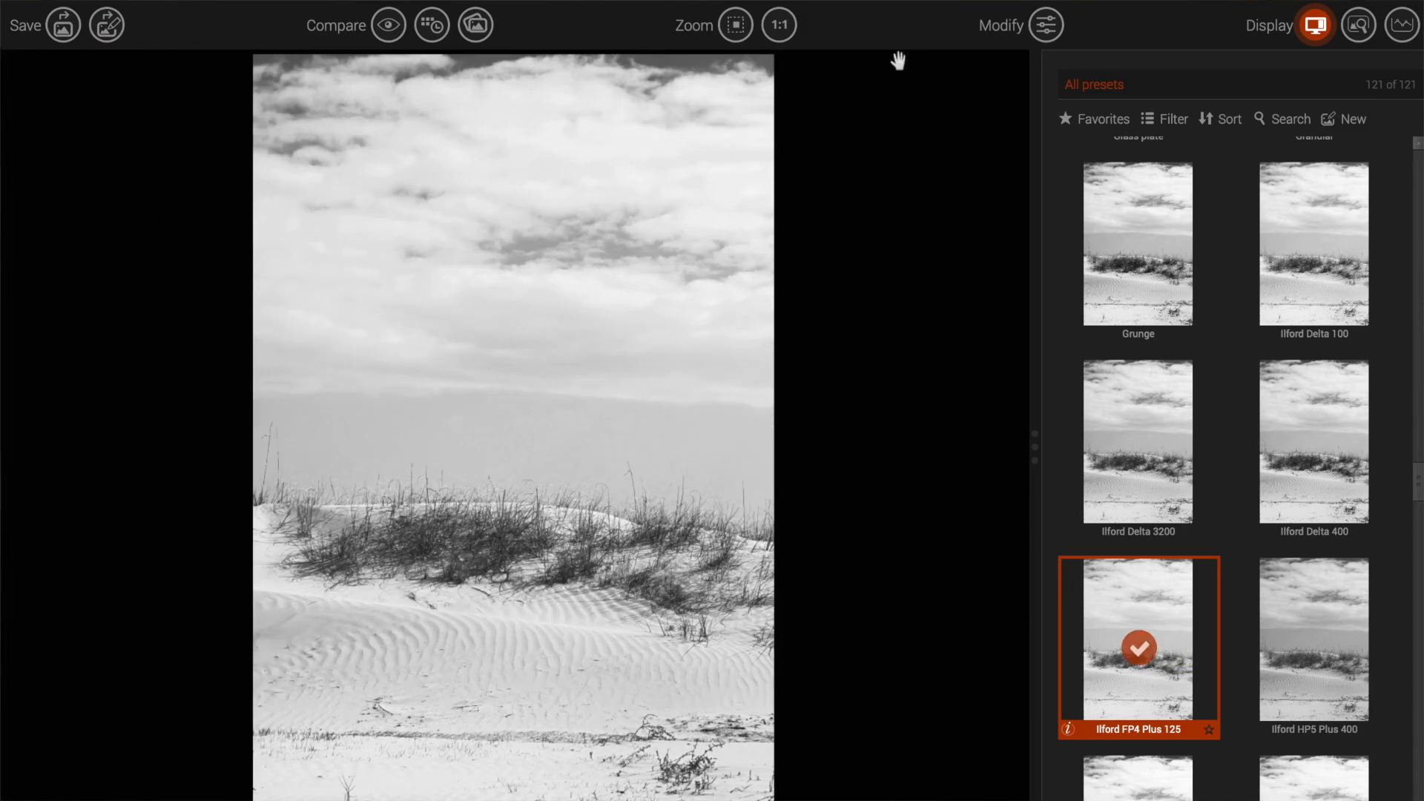
click(777, 27)
drag(604, 541, 517, 674)
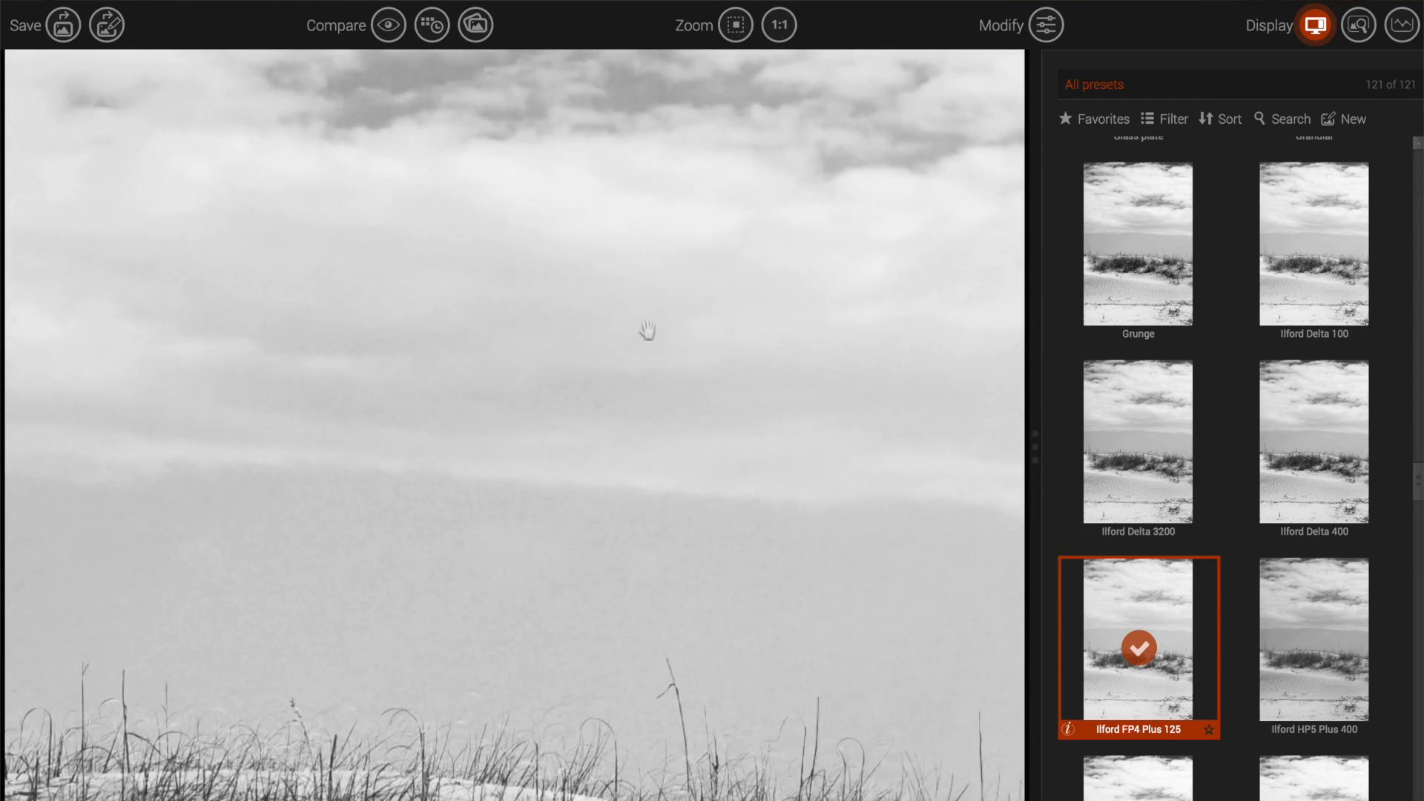
drag(655, 337, 480, 639)
drag(645, 249, 933, 7)
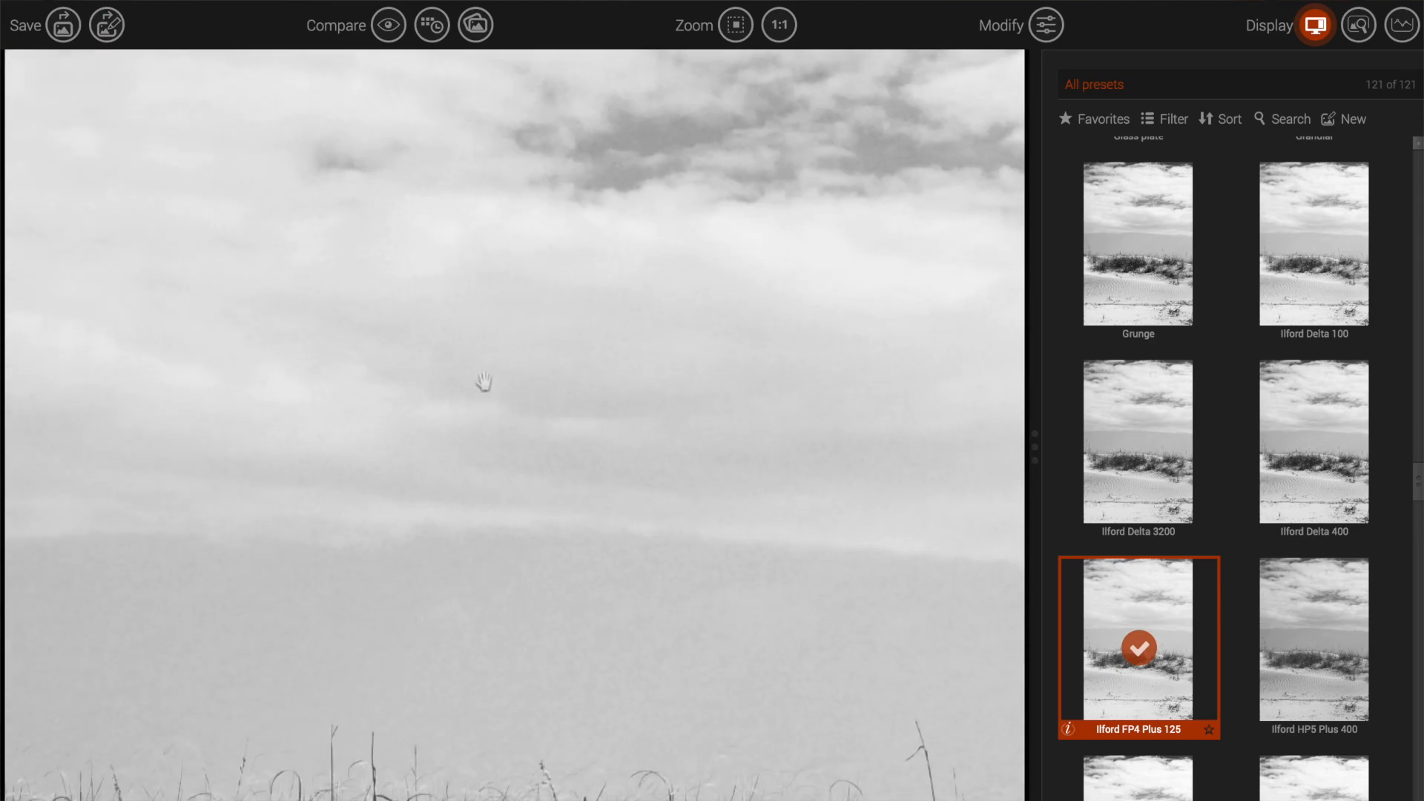
drag(333, 513, 397, 394)
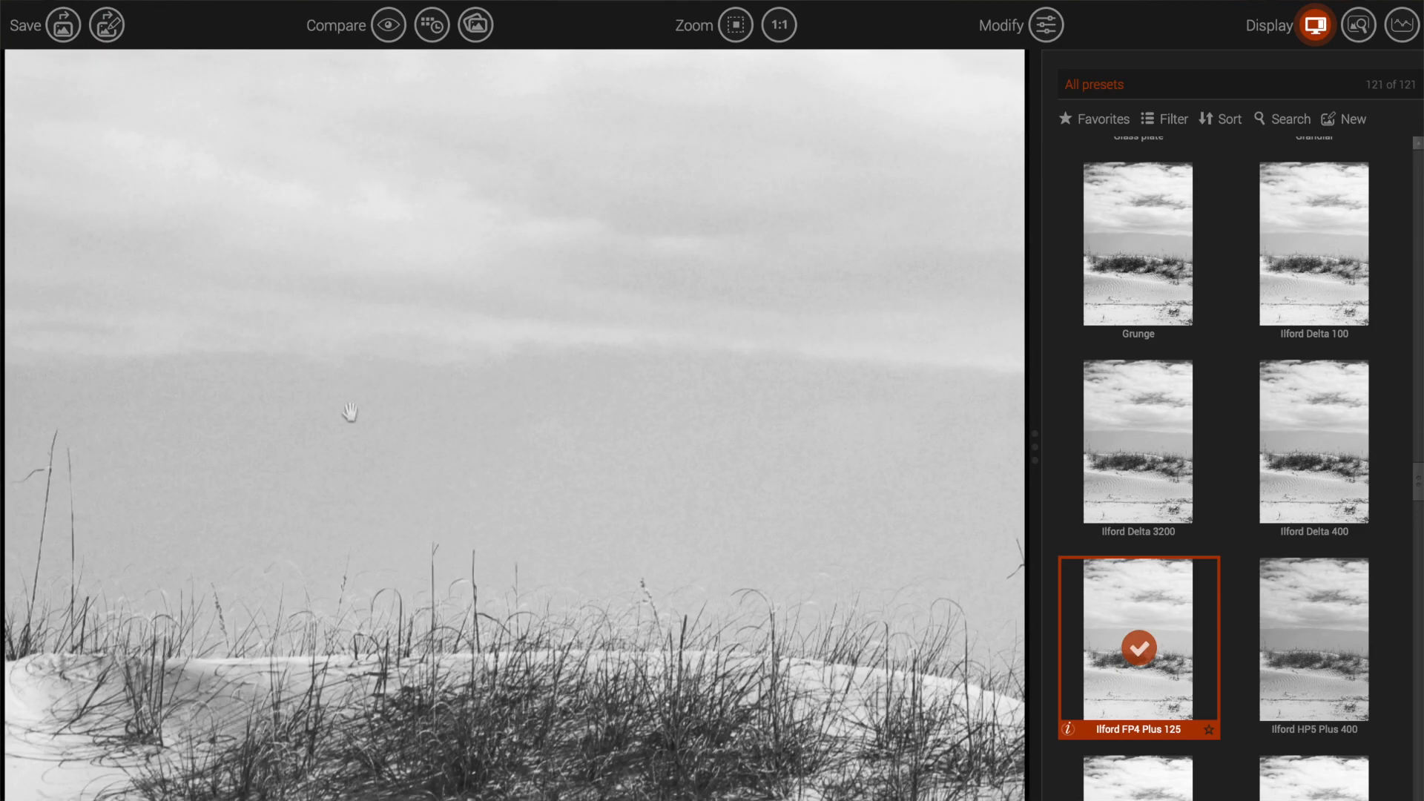
click(752, 23)
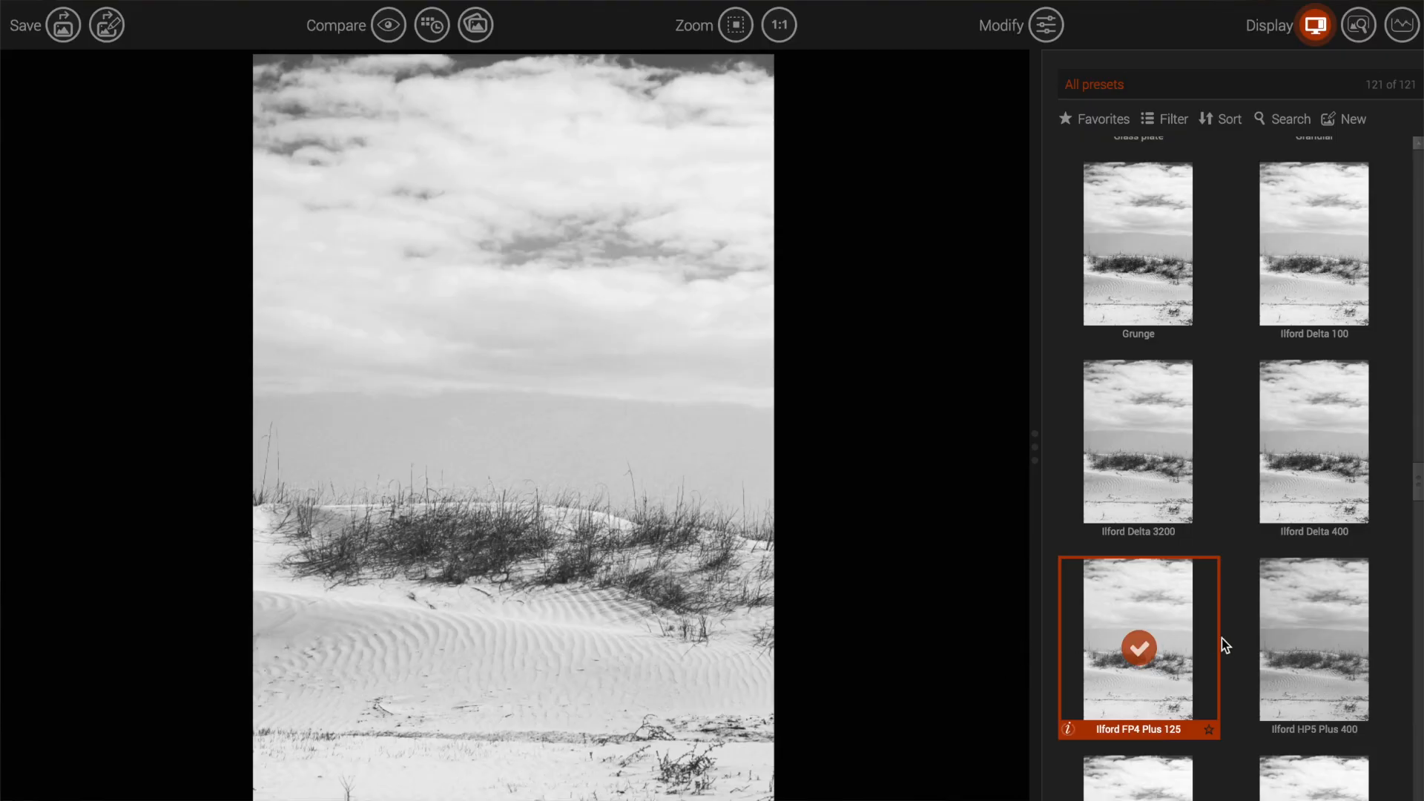
Step: Apply the Kodak HIE infrared preset and inspect the grass and sand at 100%
scroll(1334, 579, down, 5)
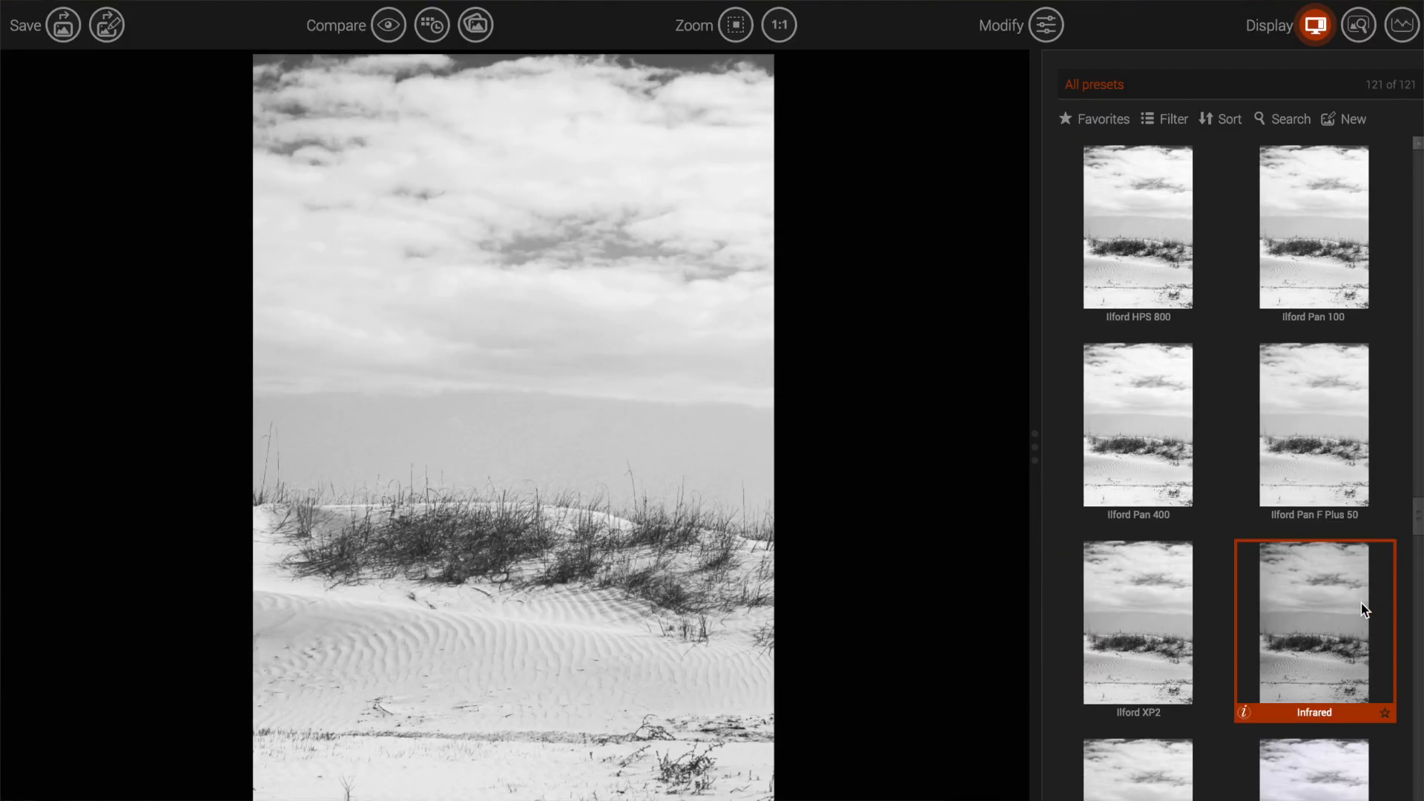
scroll(1360, 603, down, 8)
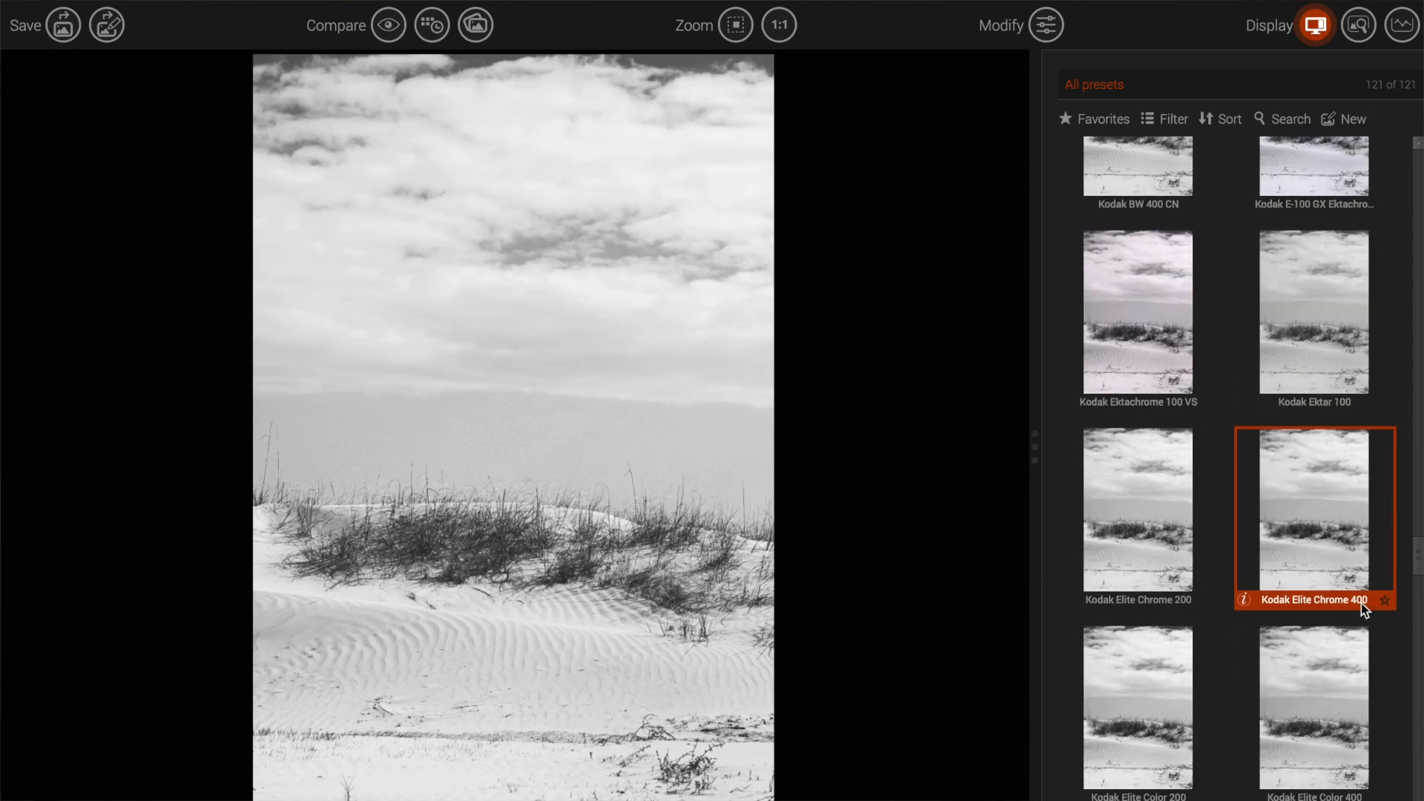
scroll(1360, 696, down, 6)
scroll(1363, 702, down, 1)
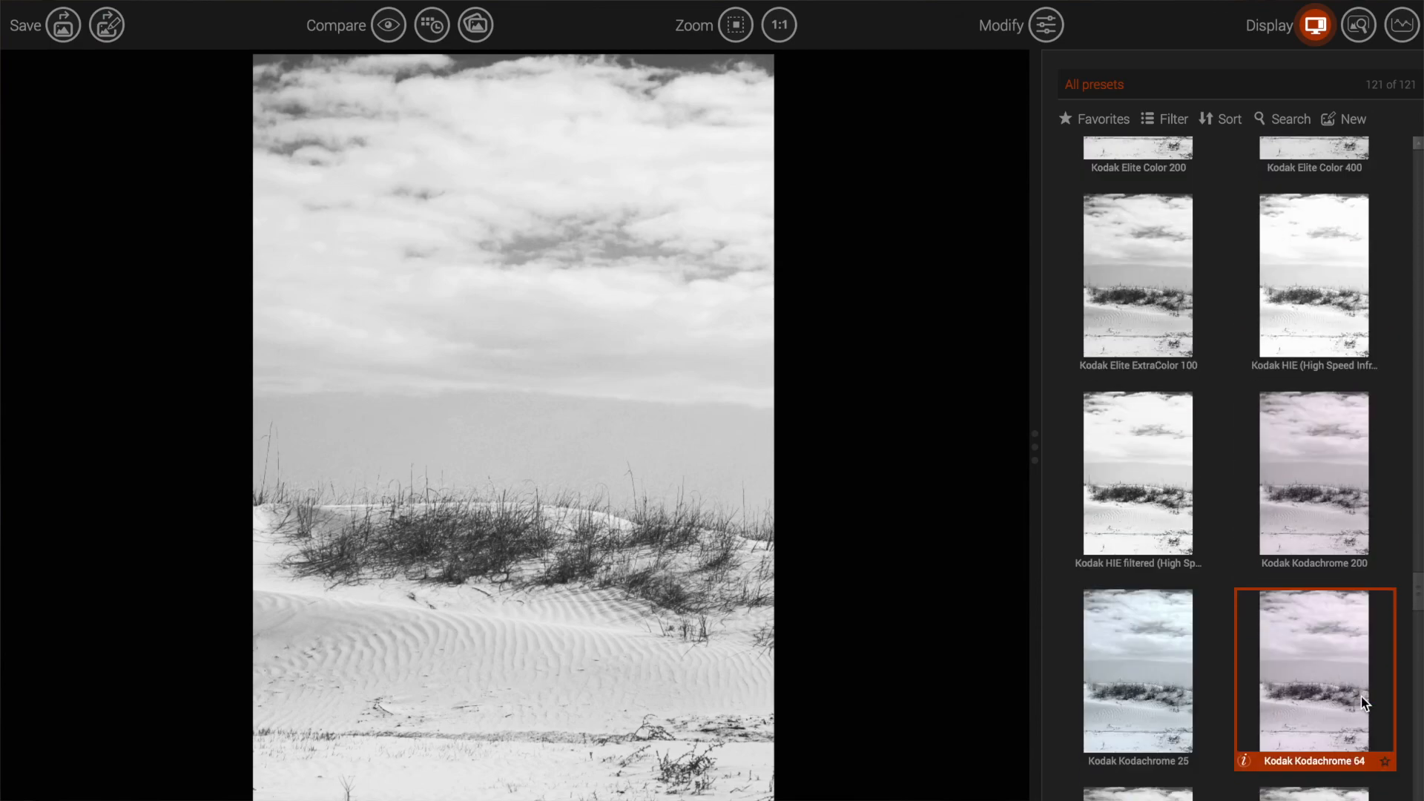
click(1314, 304)
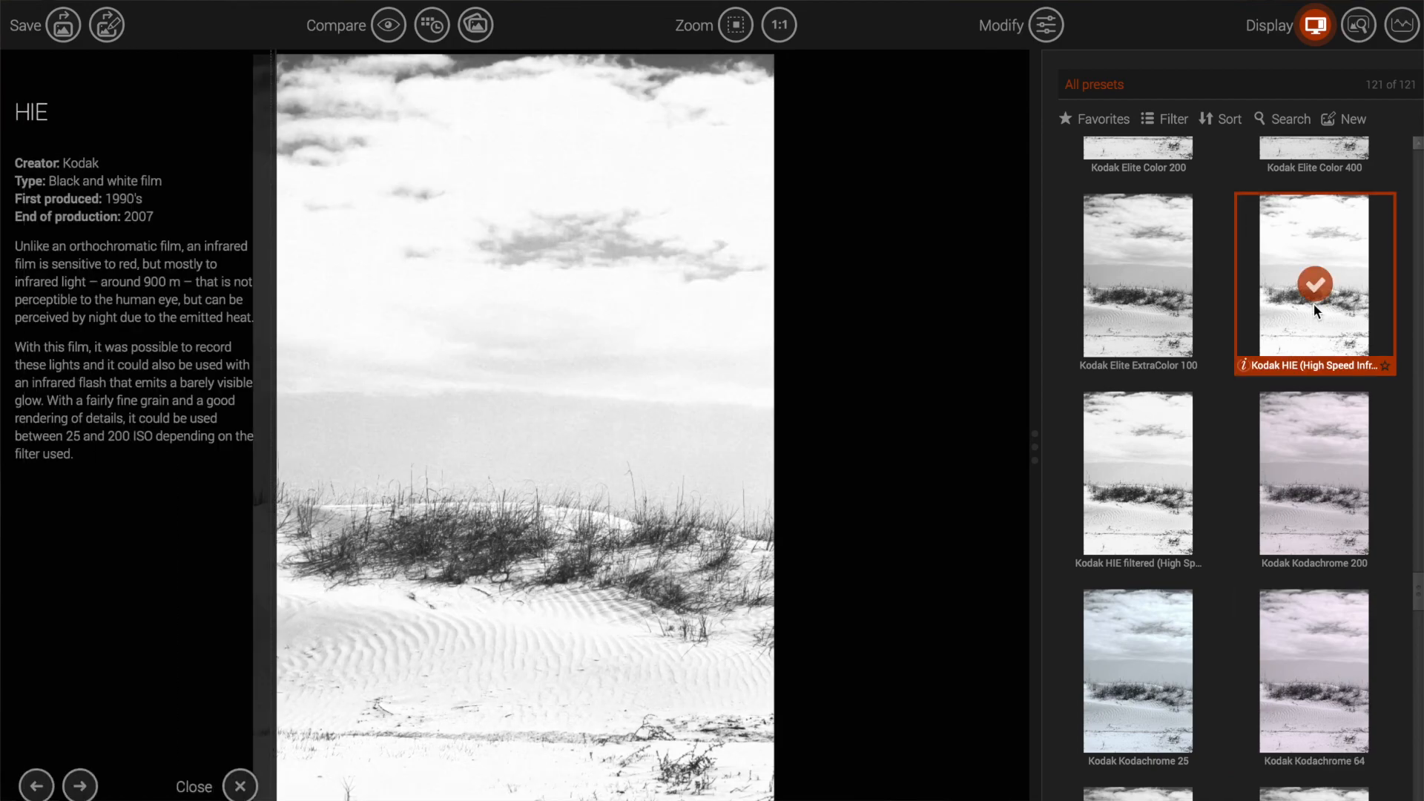
click(775, 29)
drag(499, 643, 498, 303)
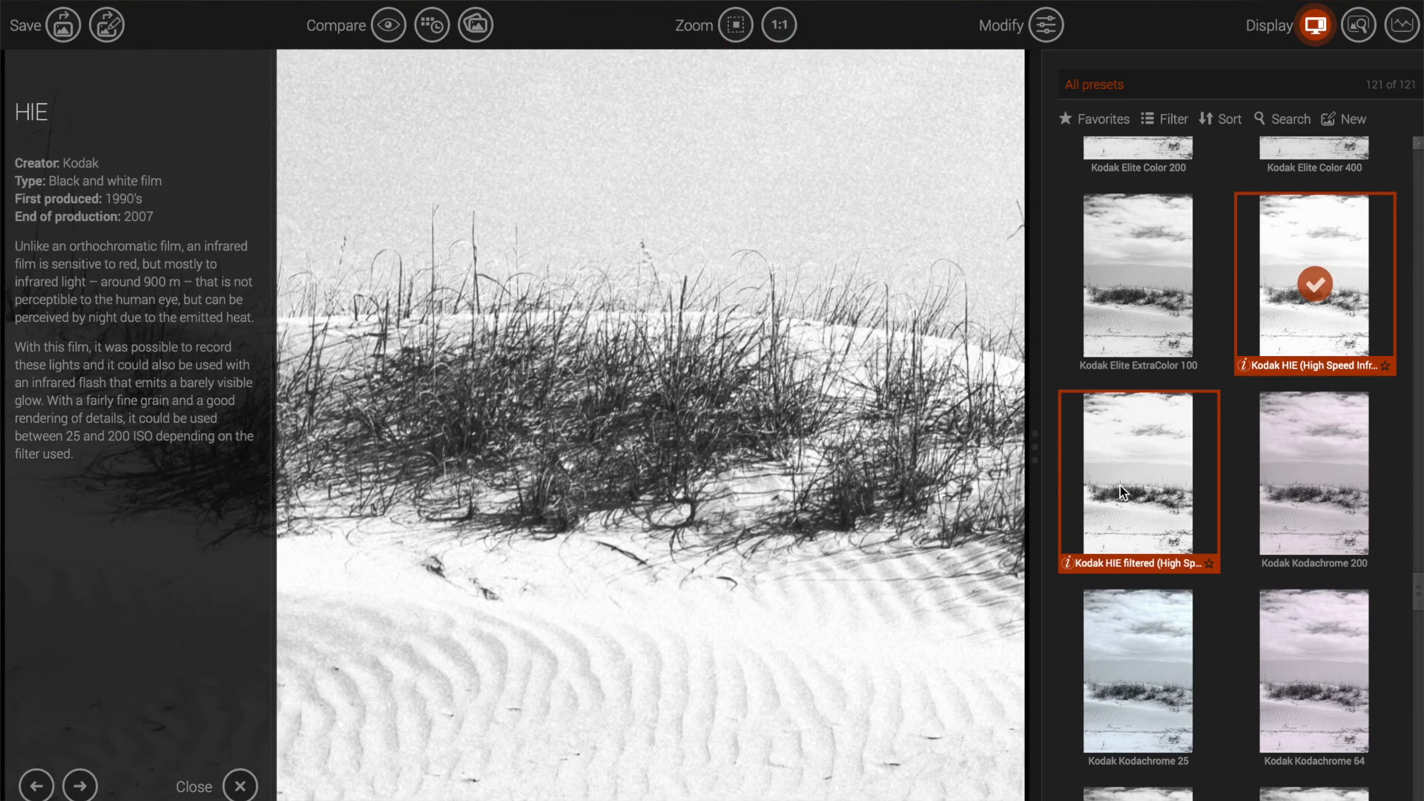
Step: Switch to Kodak HIE filtered and compare it at fit and 100% views
click(1138, 487)
drag(677, 499, 676, 358)
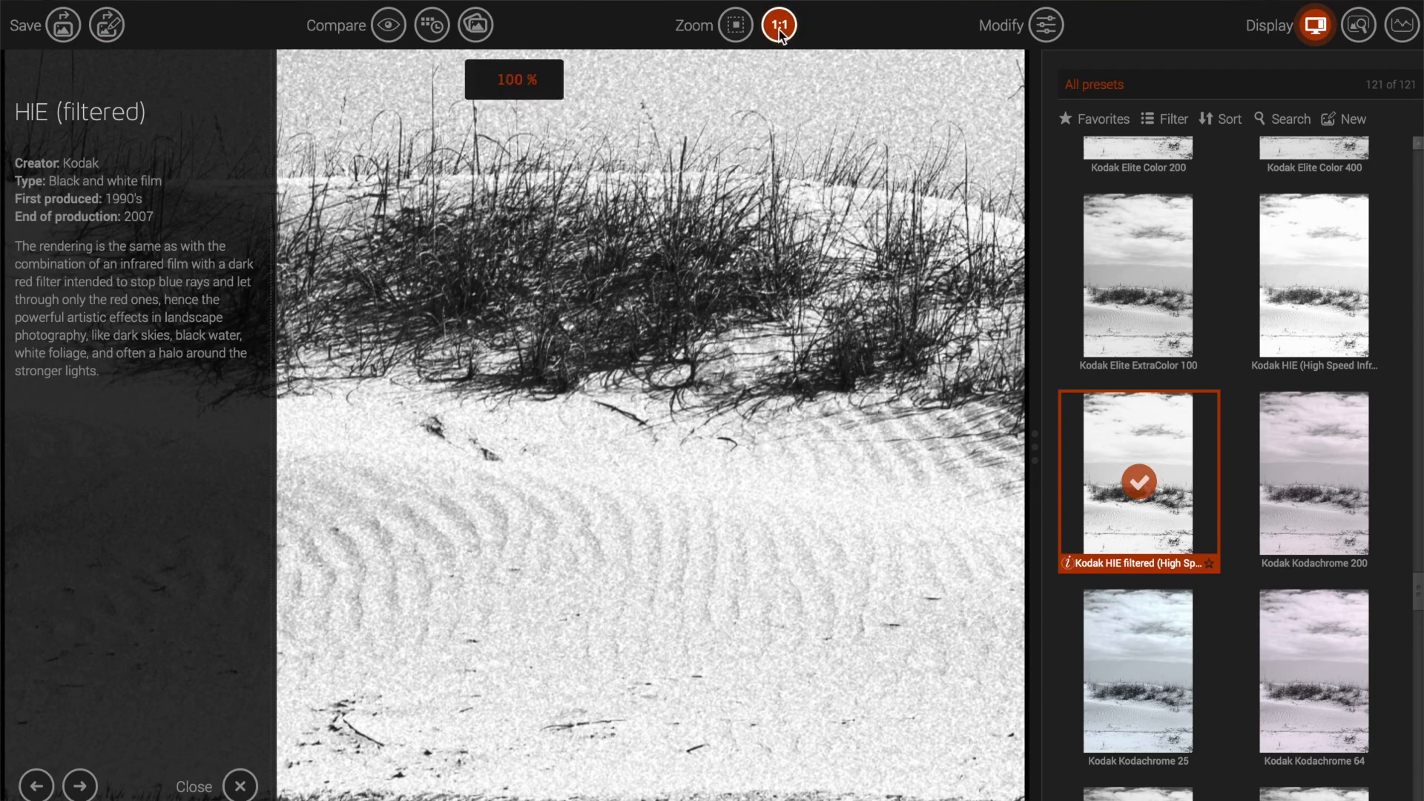
click(736, 25)
click(779, 24)
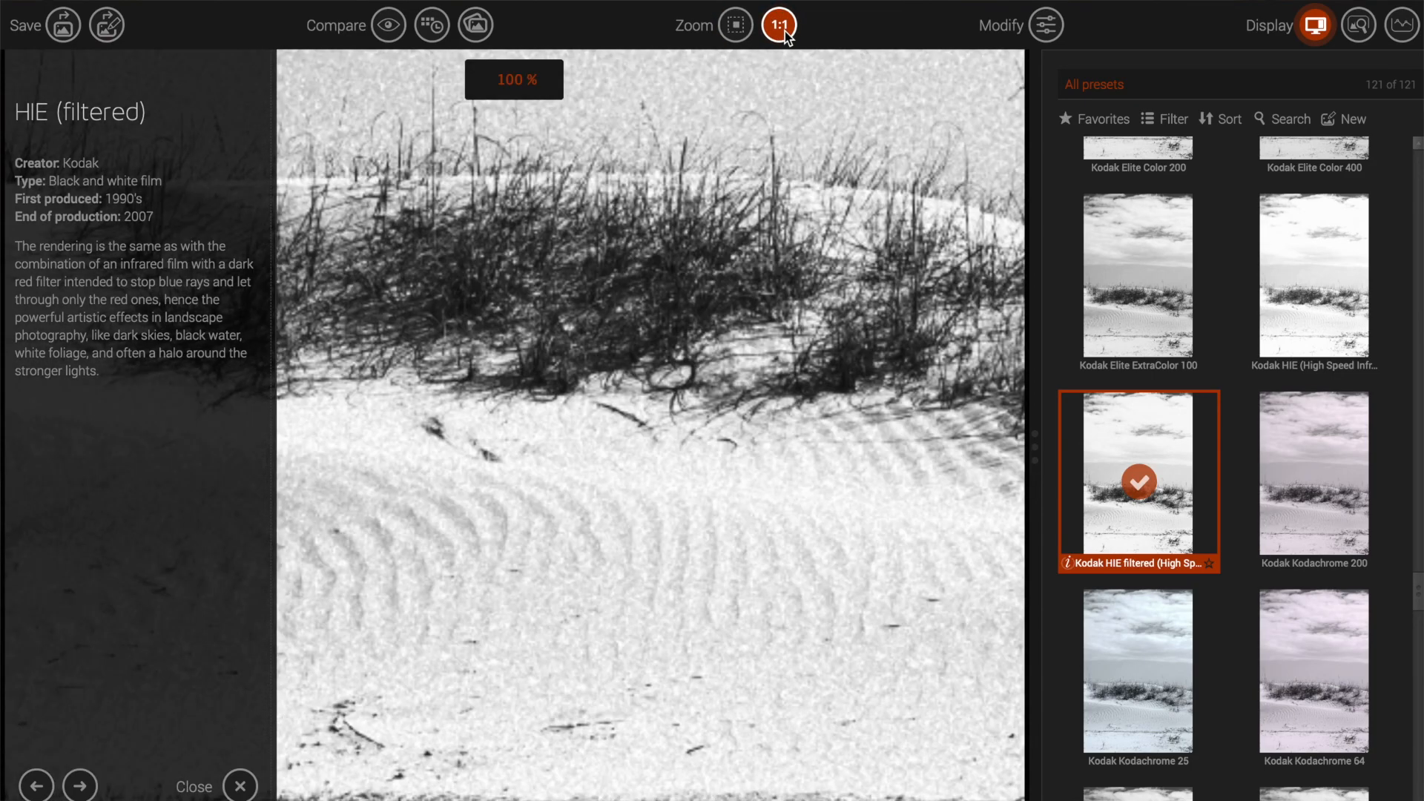
scroll(1186, 549, down, 5)
scroll(1224, 564, down, 3)
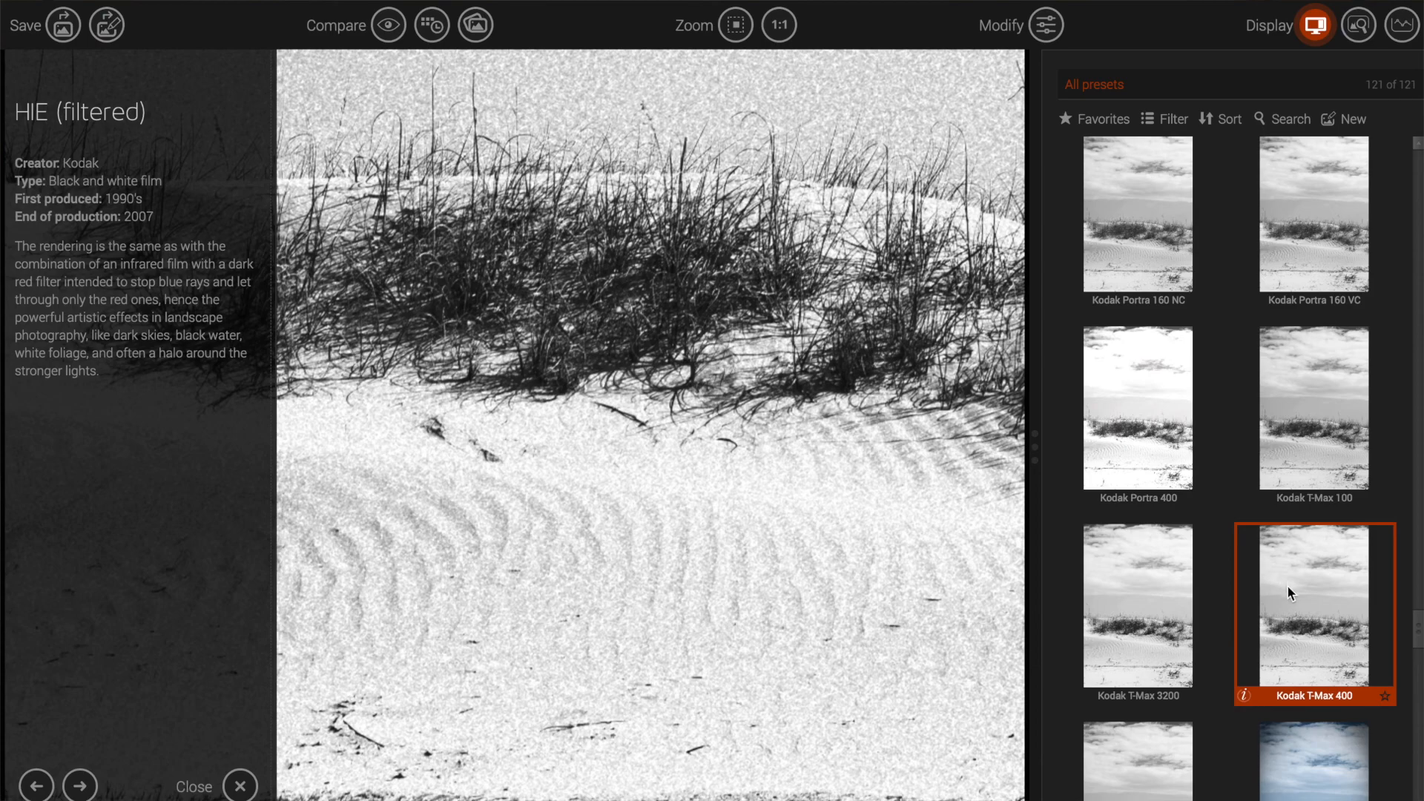
Step: Try Kodak T-Max 400 and inspect the rippled sand at 100%
click(1288, 588)
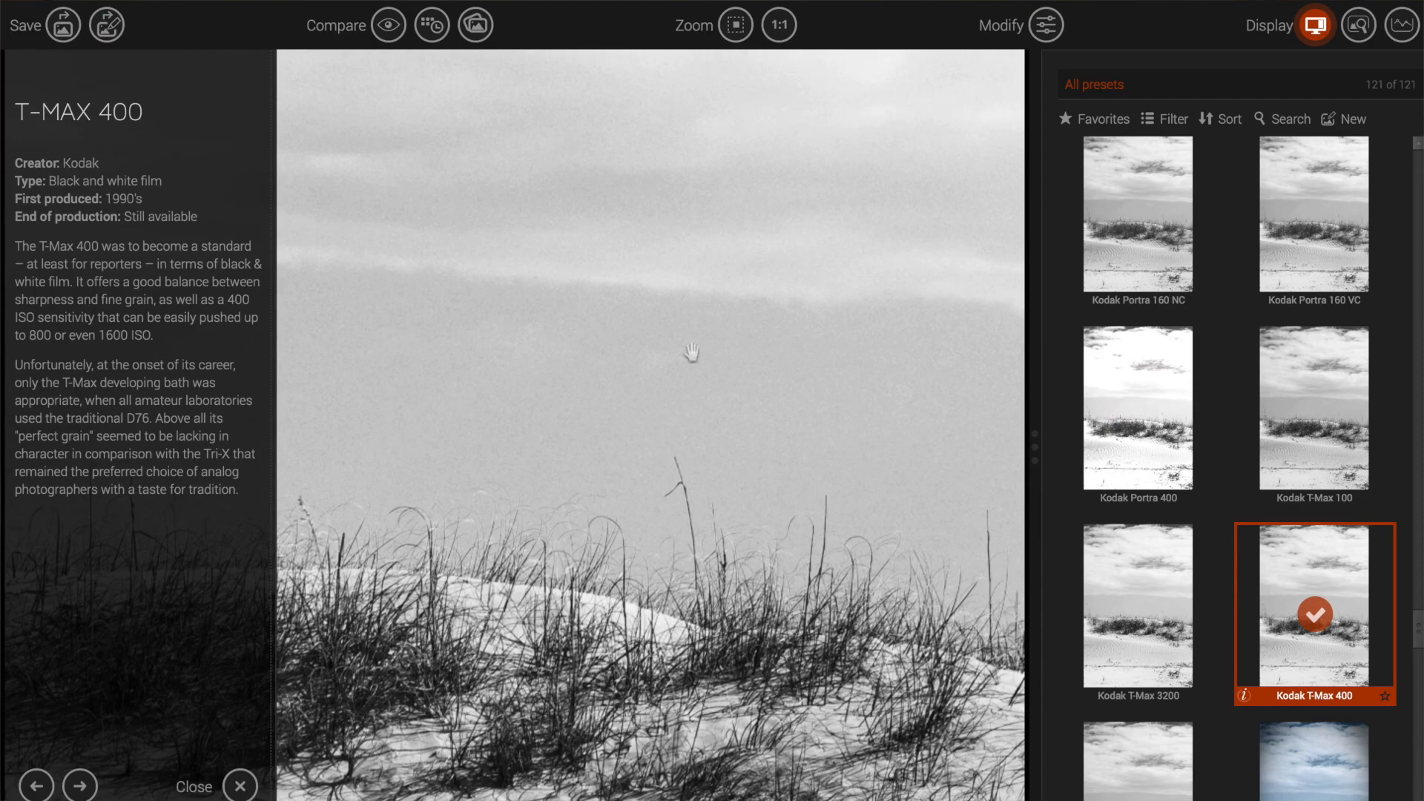
click(735, 30)
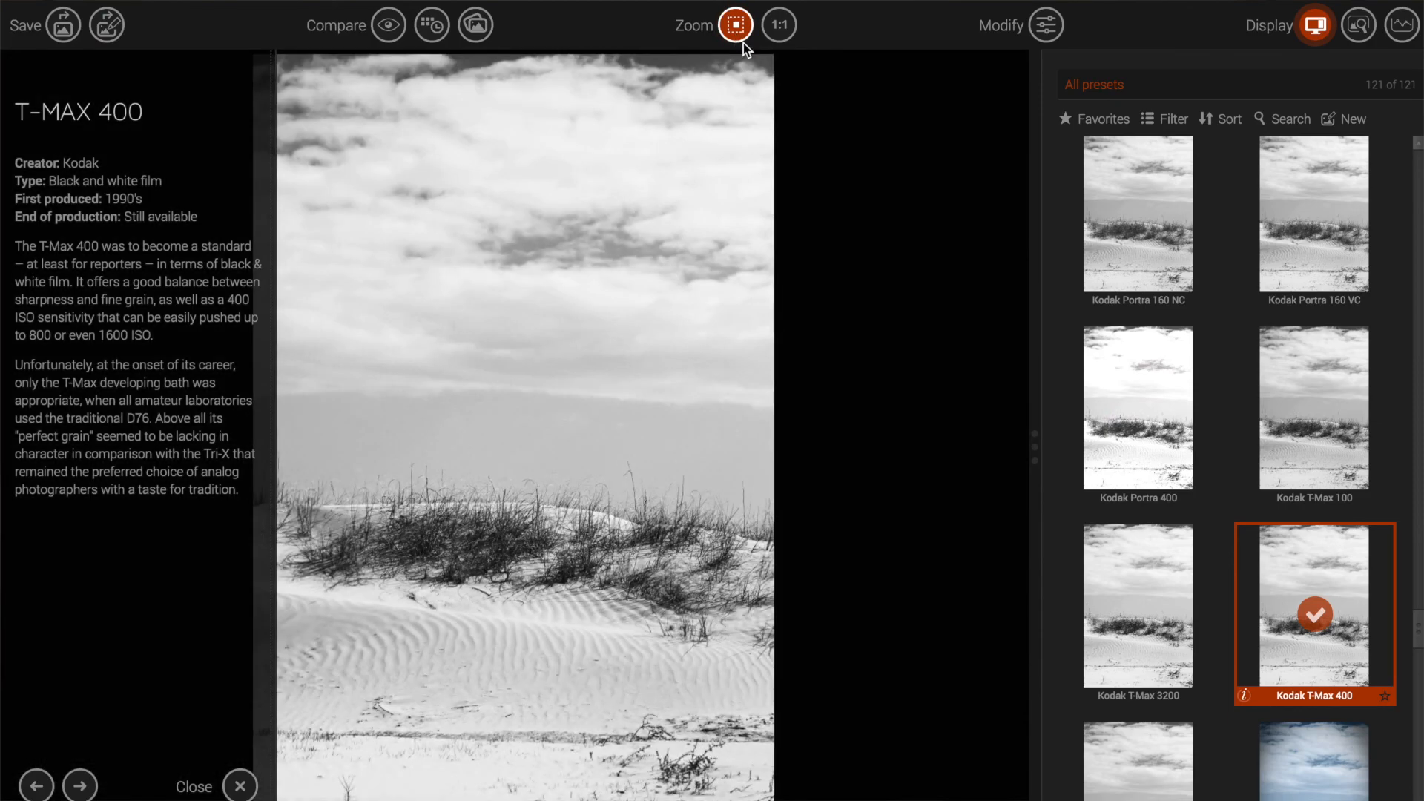
click(779, 27)
scroll(651, 423, down, 5)
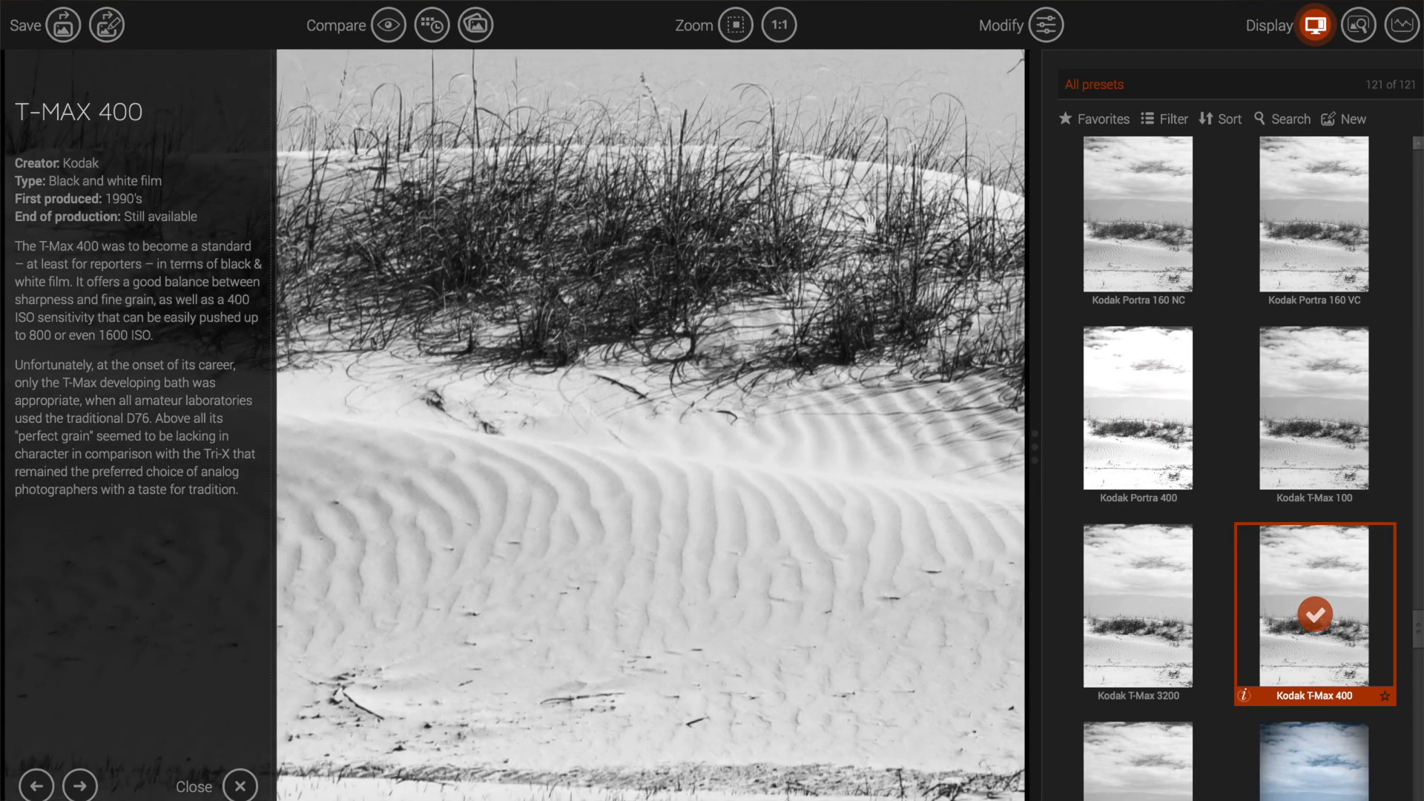
drag(759, 547, 678, 342)
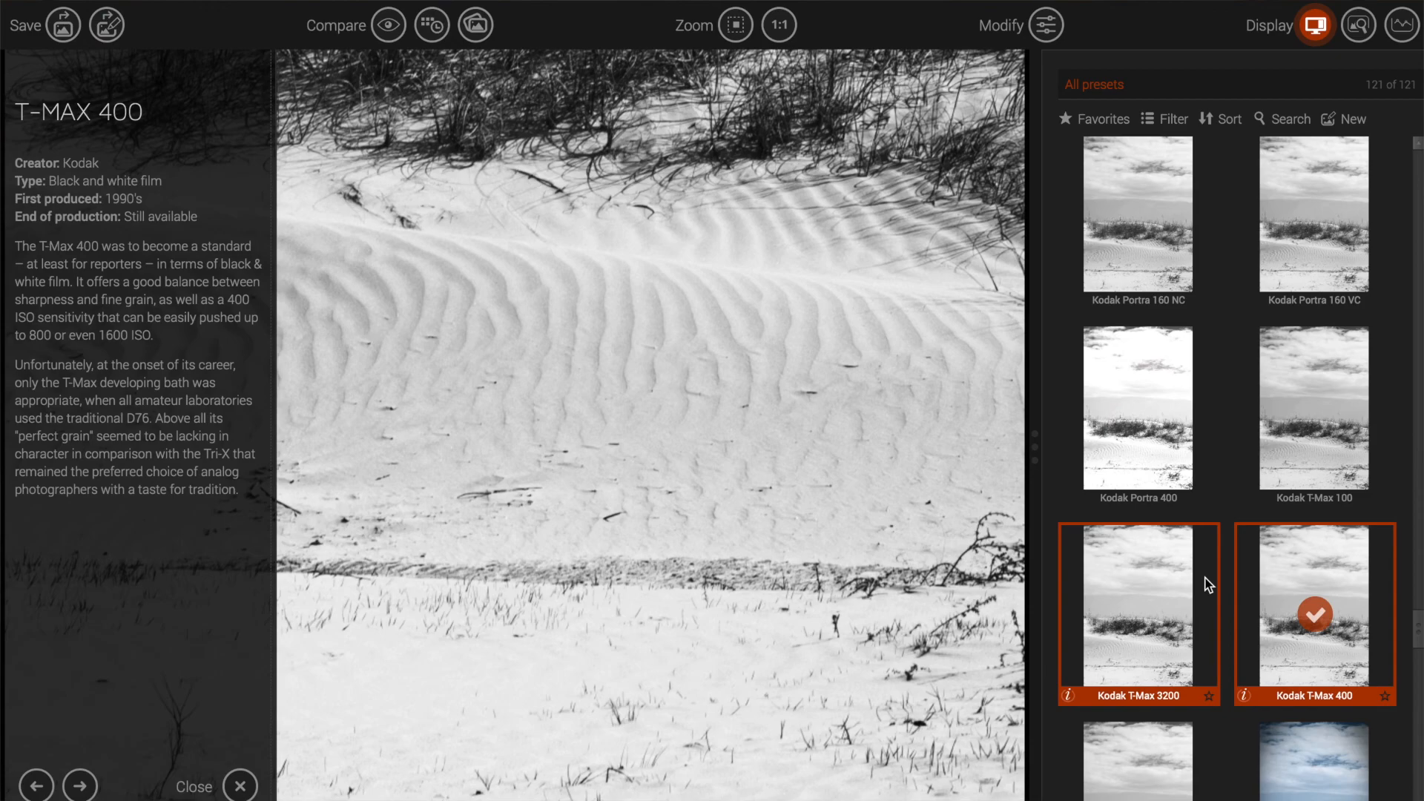
Step: Try Kodak Tri-X 400, panning over the grass and sky before fitting the view
scroll(1209, 585, down, 2)
click(1142, 638)
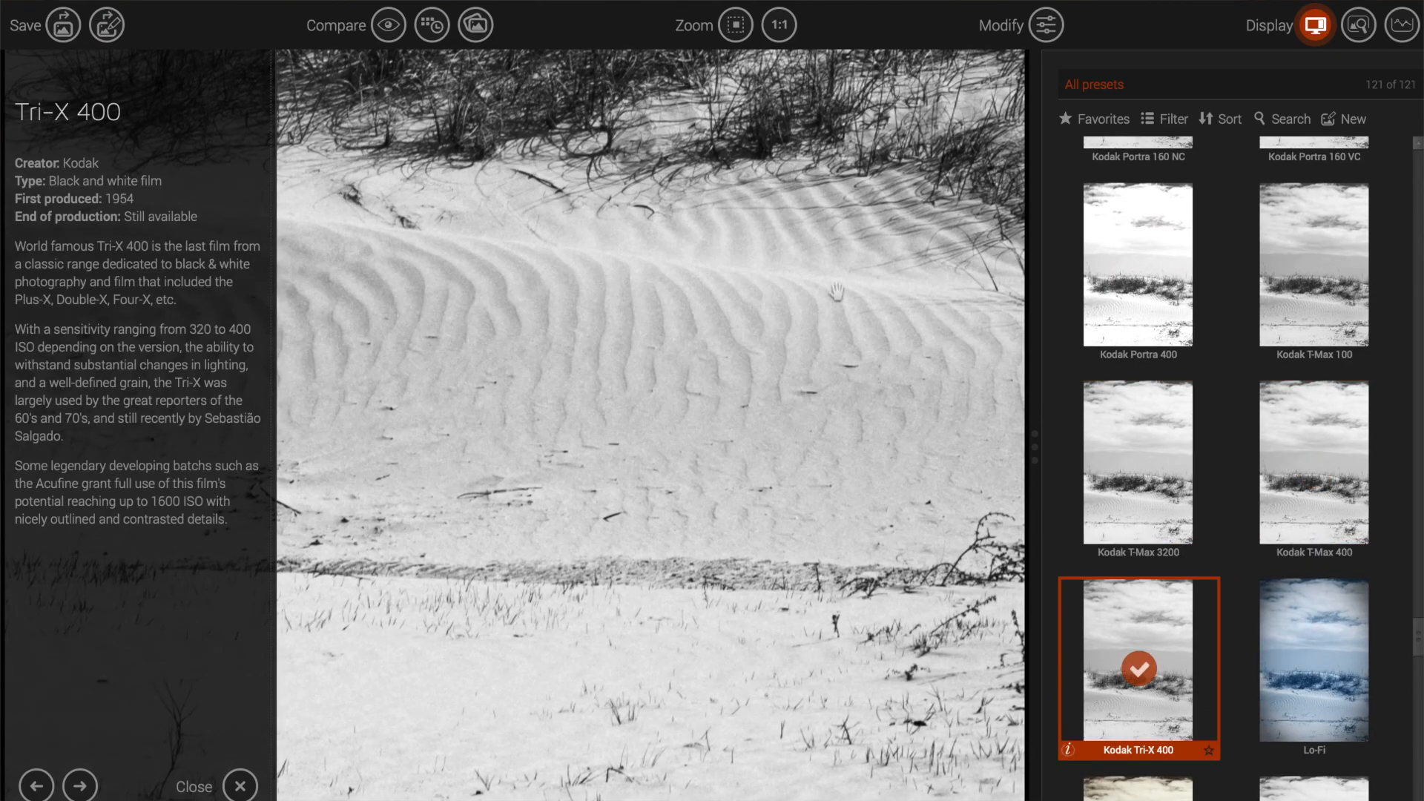
drag(636, 121, 636, 314)
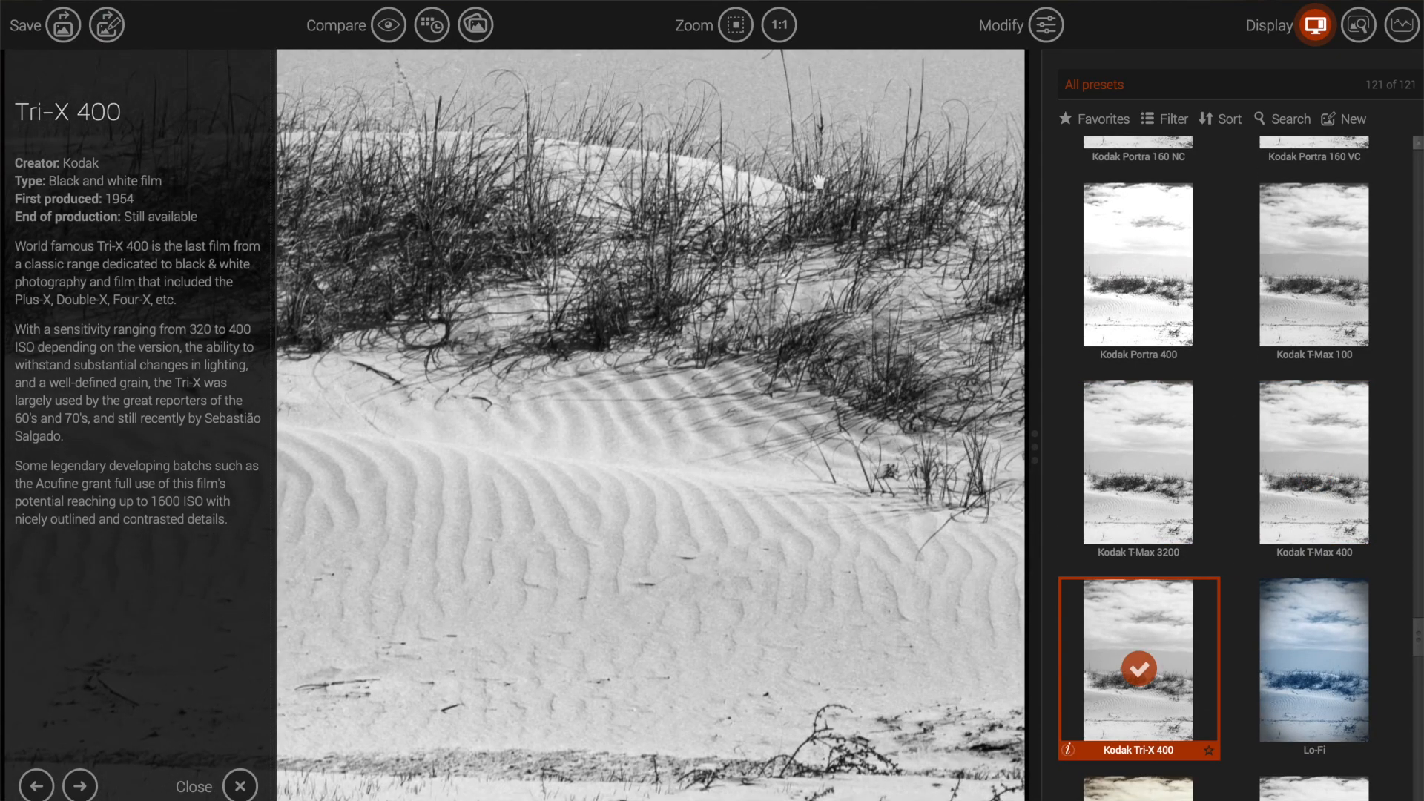
drag(823, 178, 681, 475)
drag(708, 146, 588, 369)
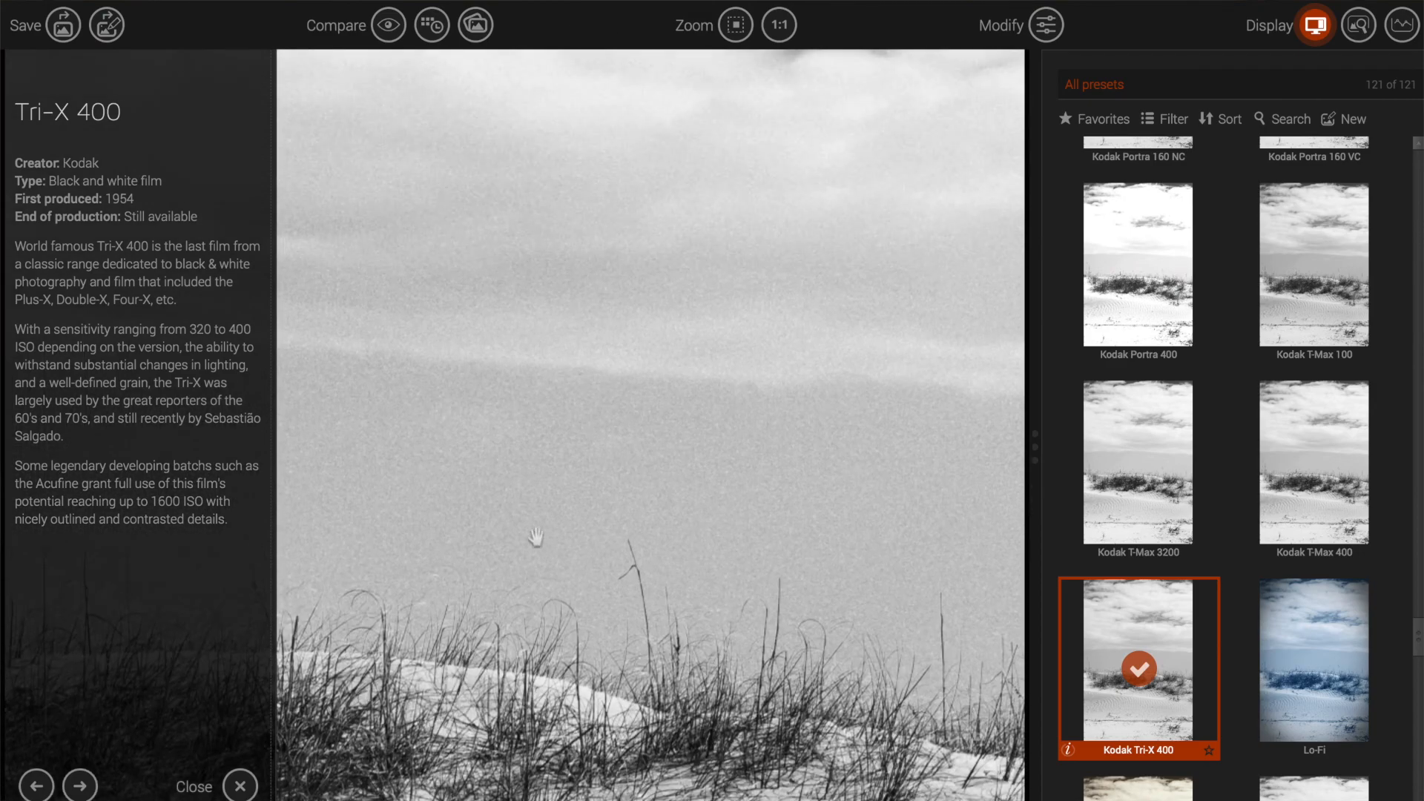
click(735, 28)
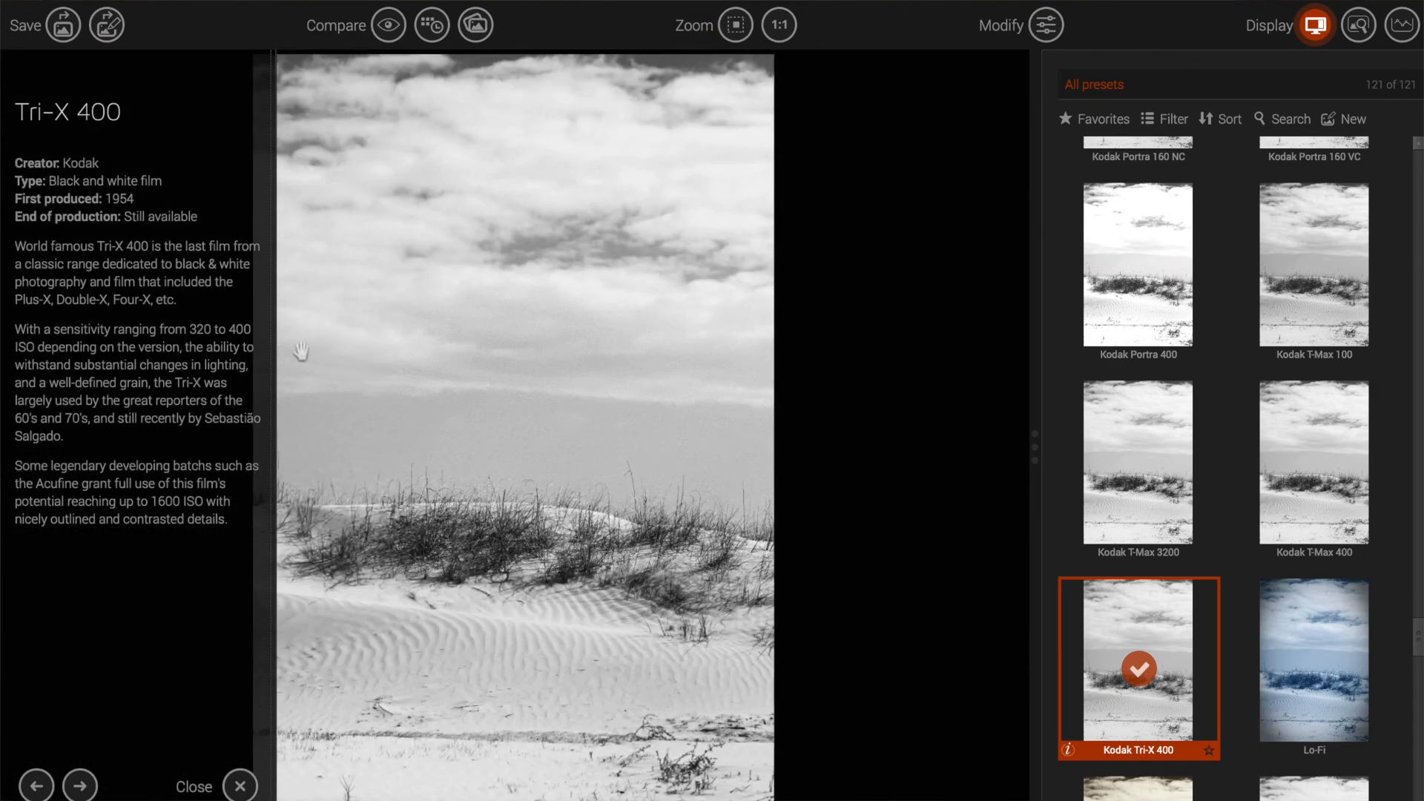
Step: Reapply Ilford FP4 Plus 125, check its settings (contrast 8), and save back to Photoshop
scroll(1107, 673, down, 3)
scroll(1107, 674, up, 10)
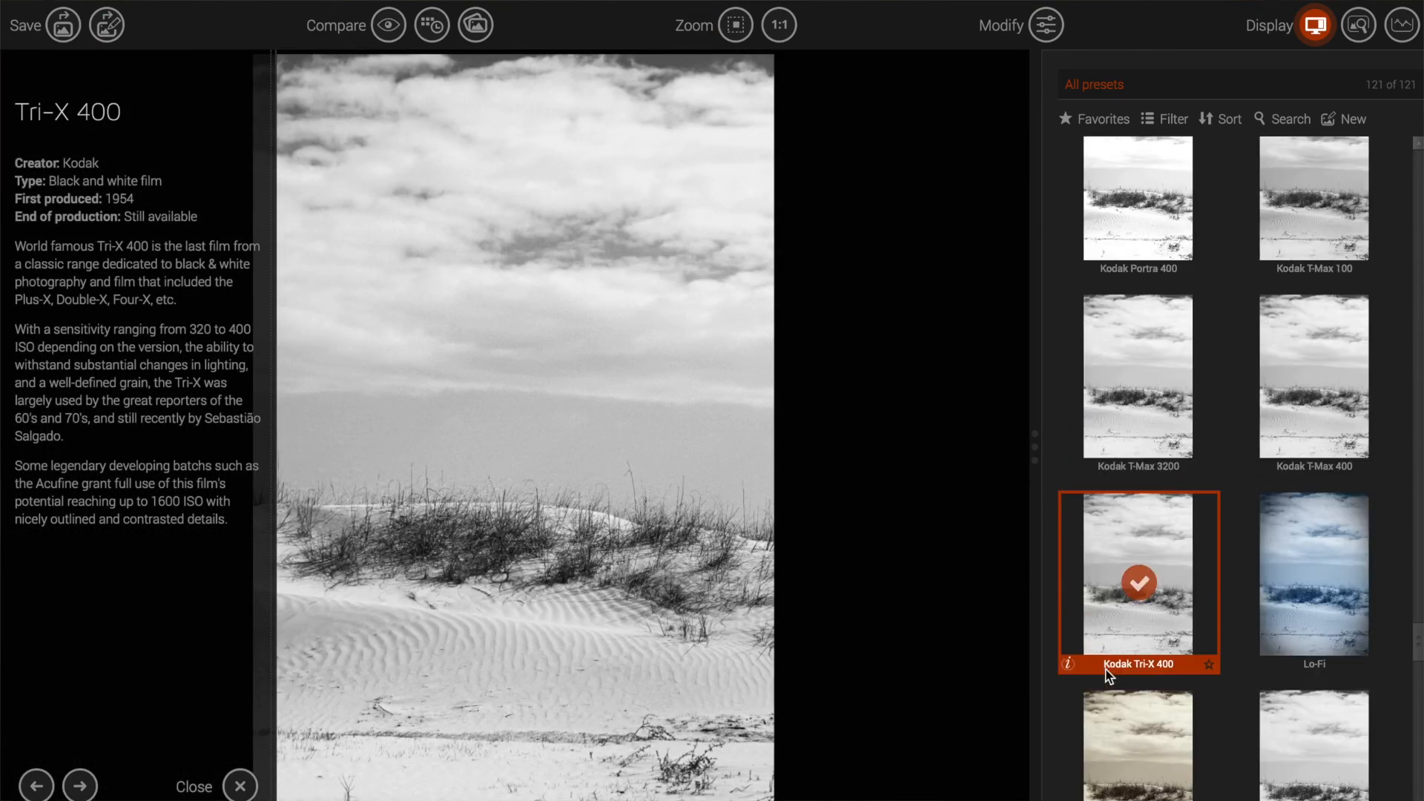
scroll(1105, 673, up, 5)
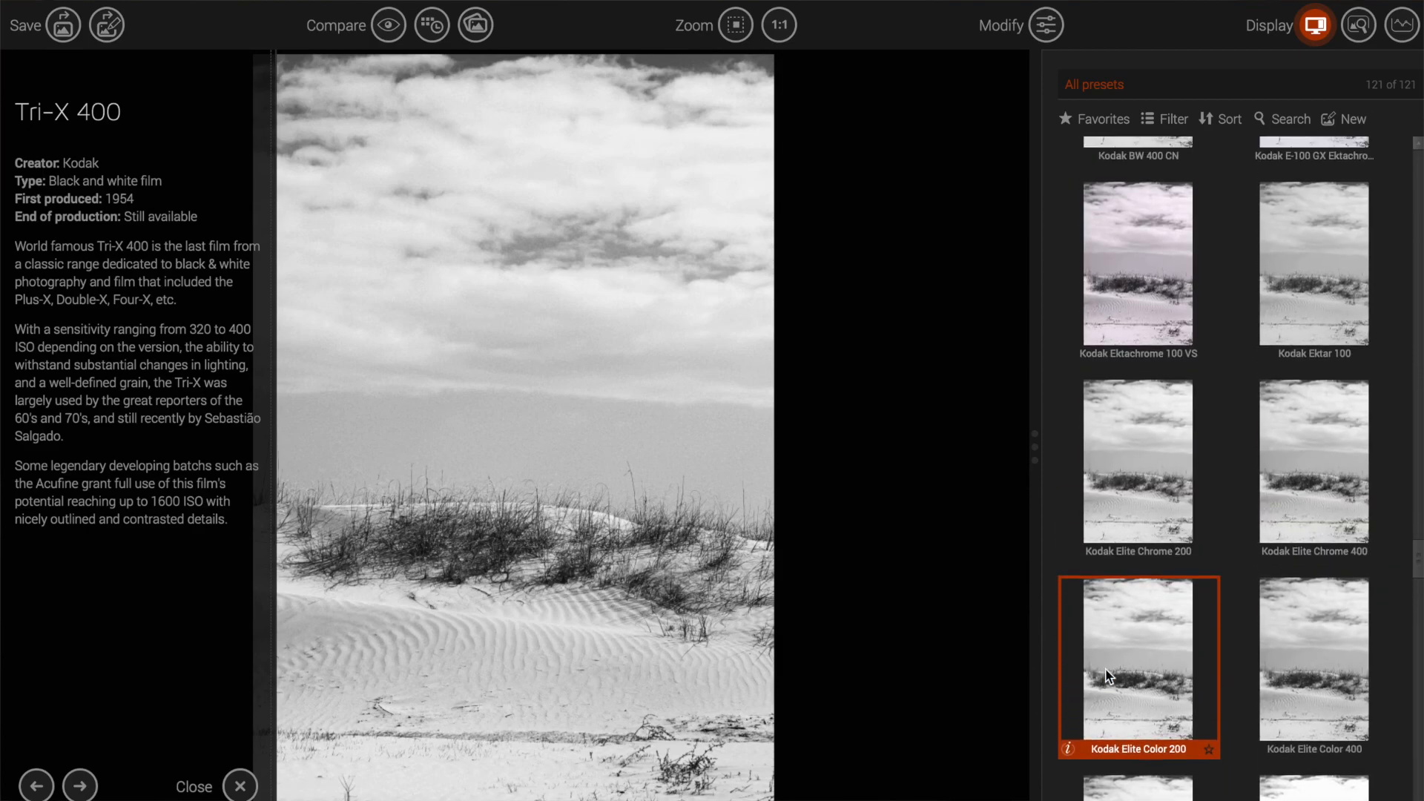
scroll(1142, 538, up, 10)
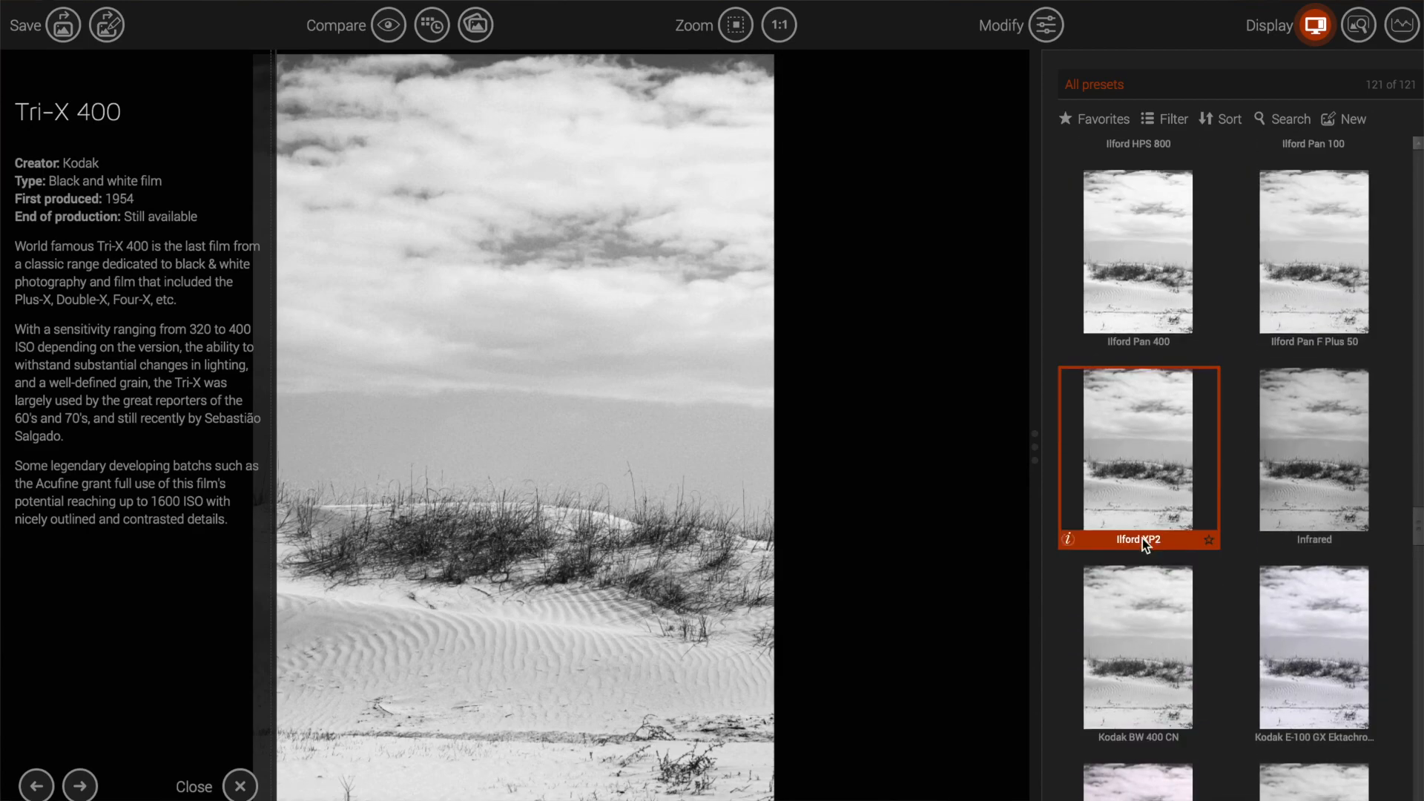
scroll(1171, 431, up, 5)
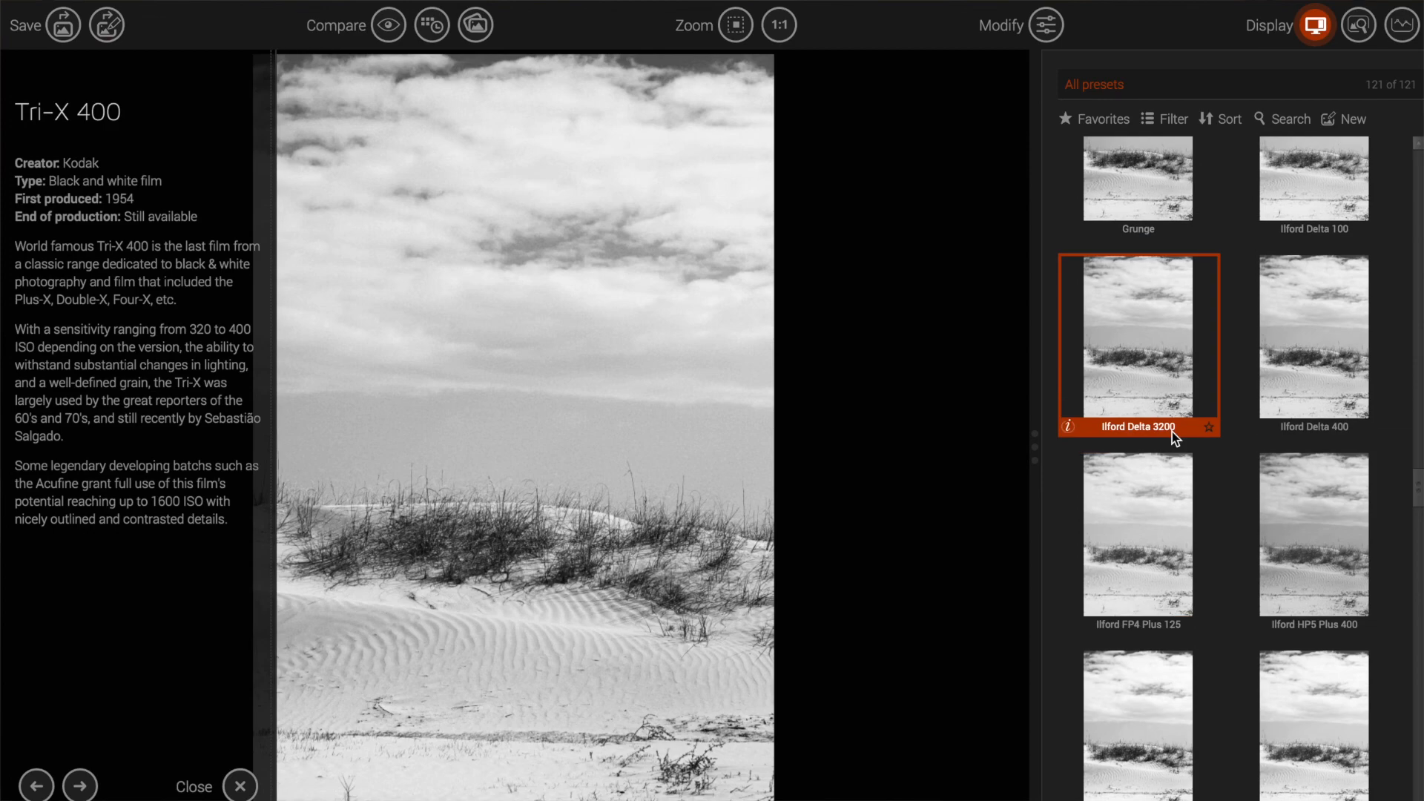
click(1149, 519)
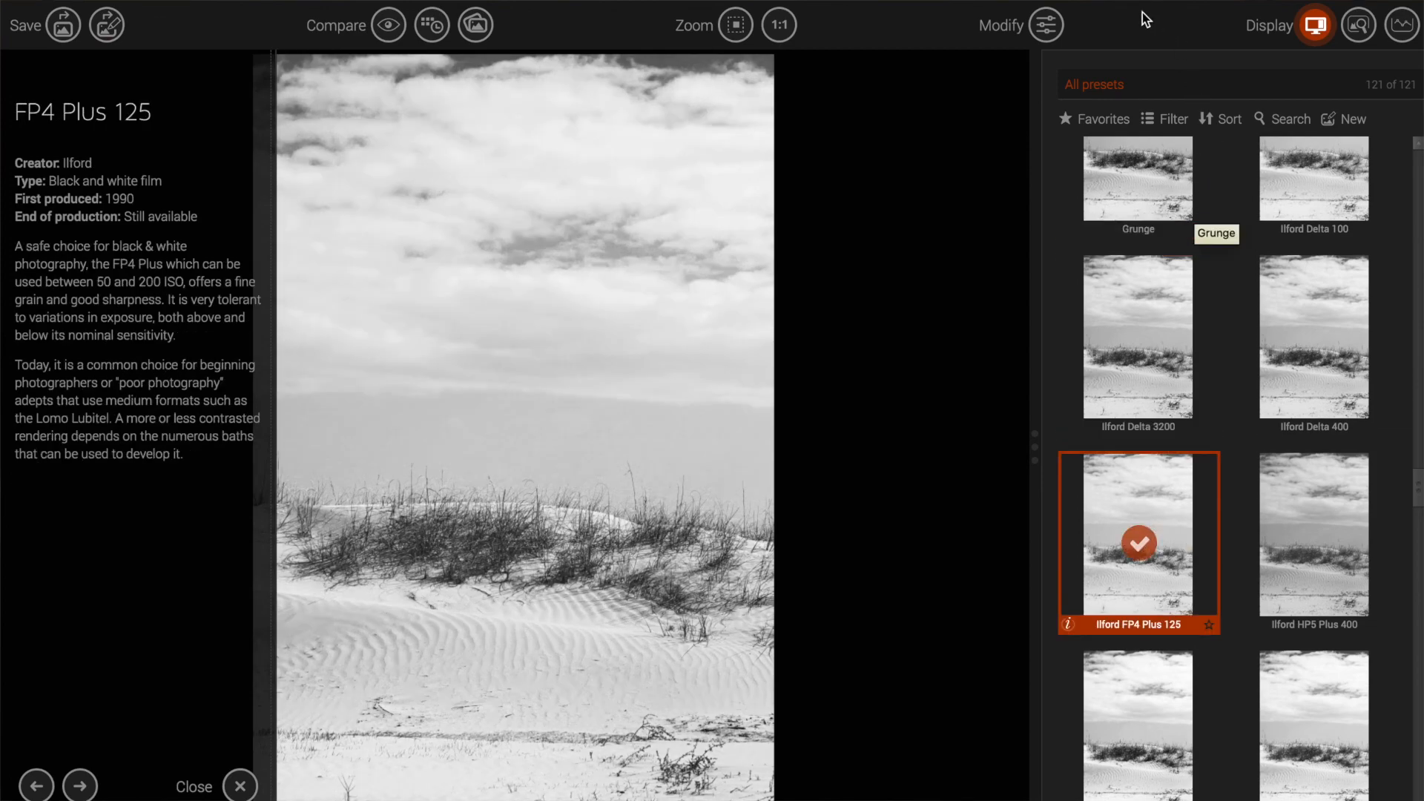
click(1056, 25)
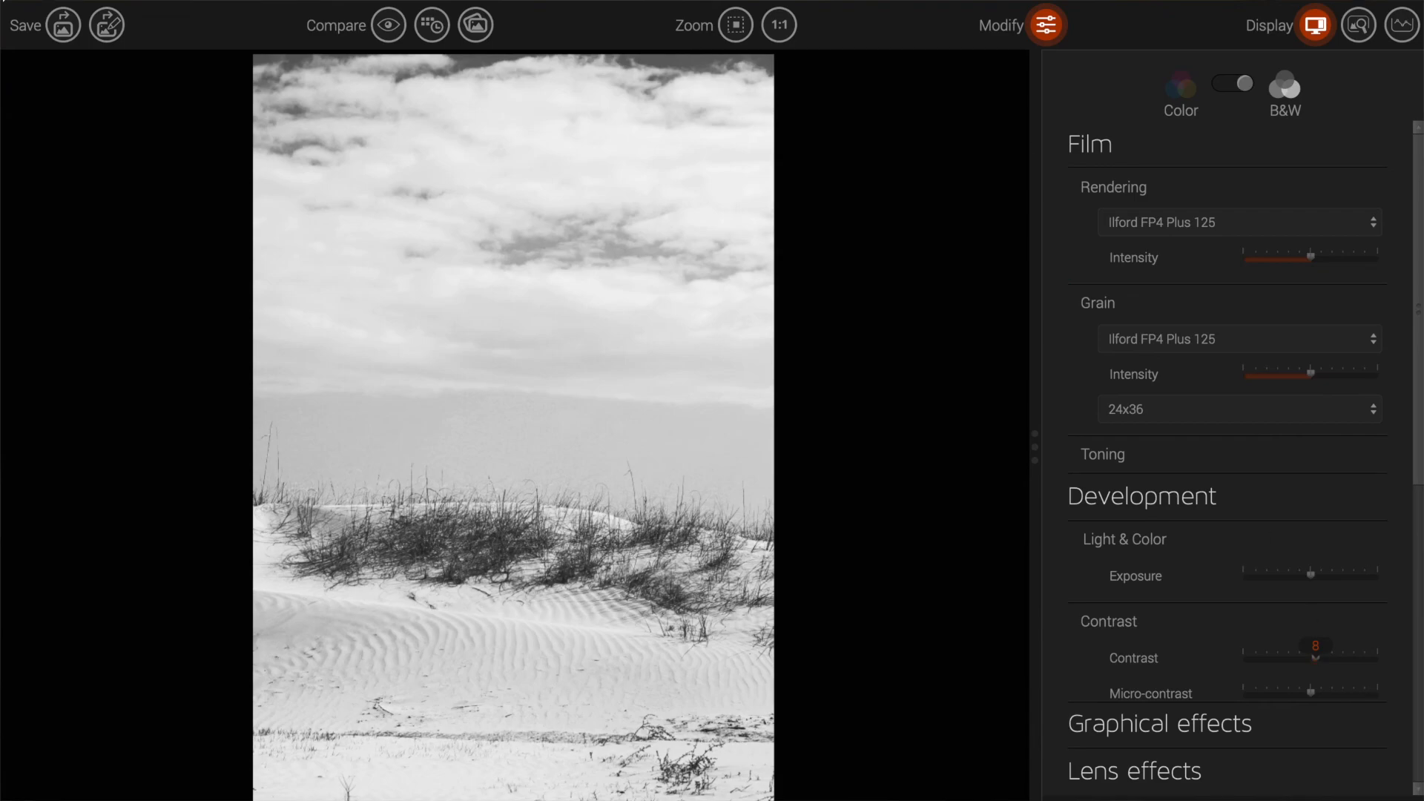
click(63, 30)
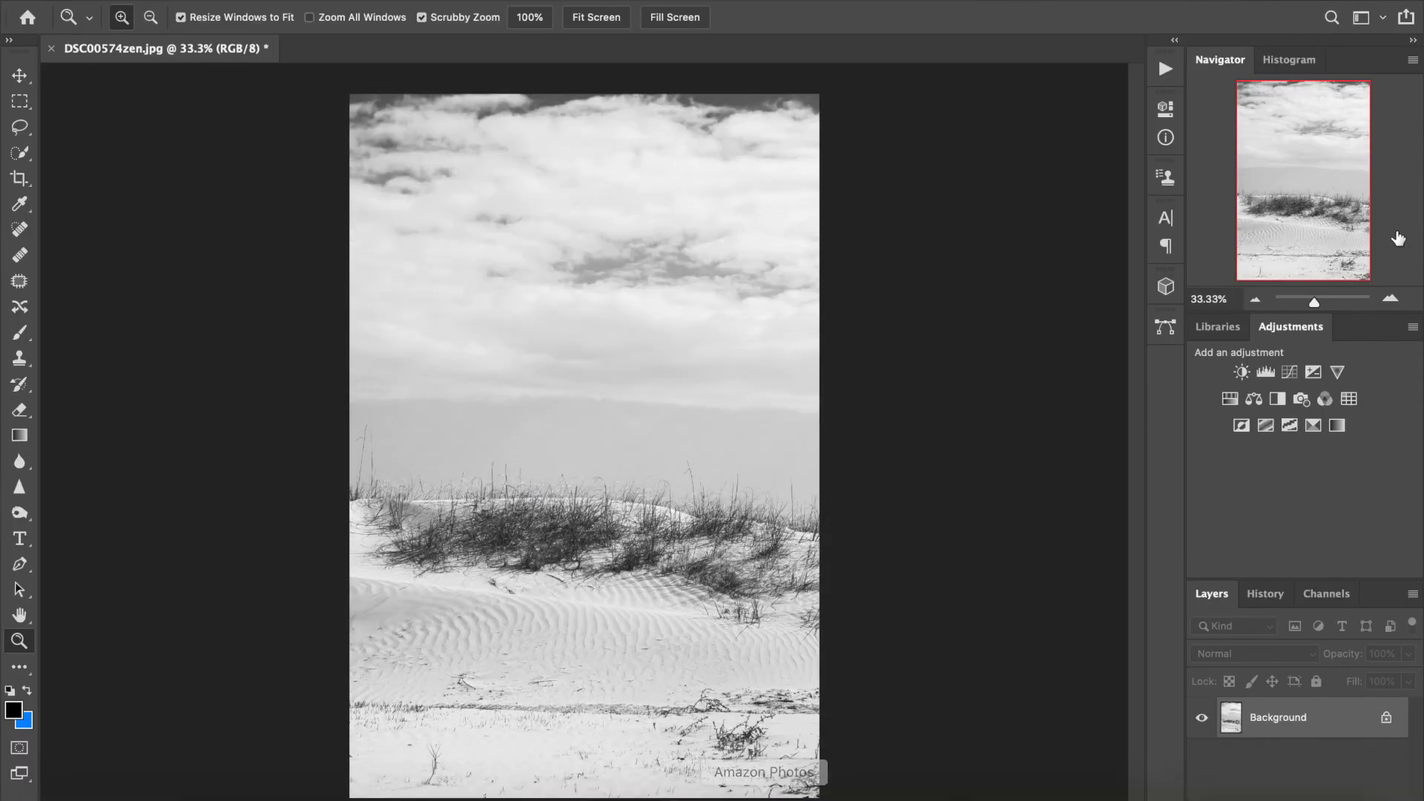
Step: In History, compare the Open state with the DxO FilmPack 5 state and keep the FilmPack version
click(1265, 594)
click(1262, 669)
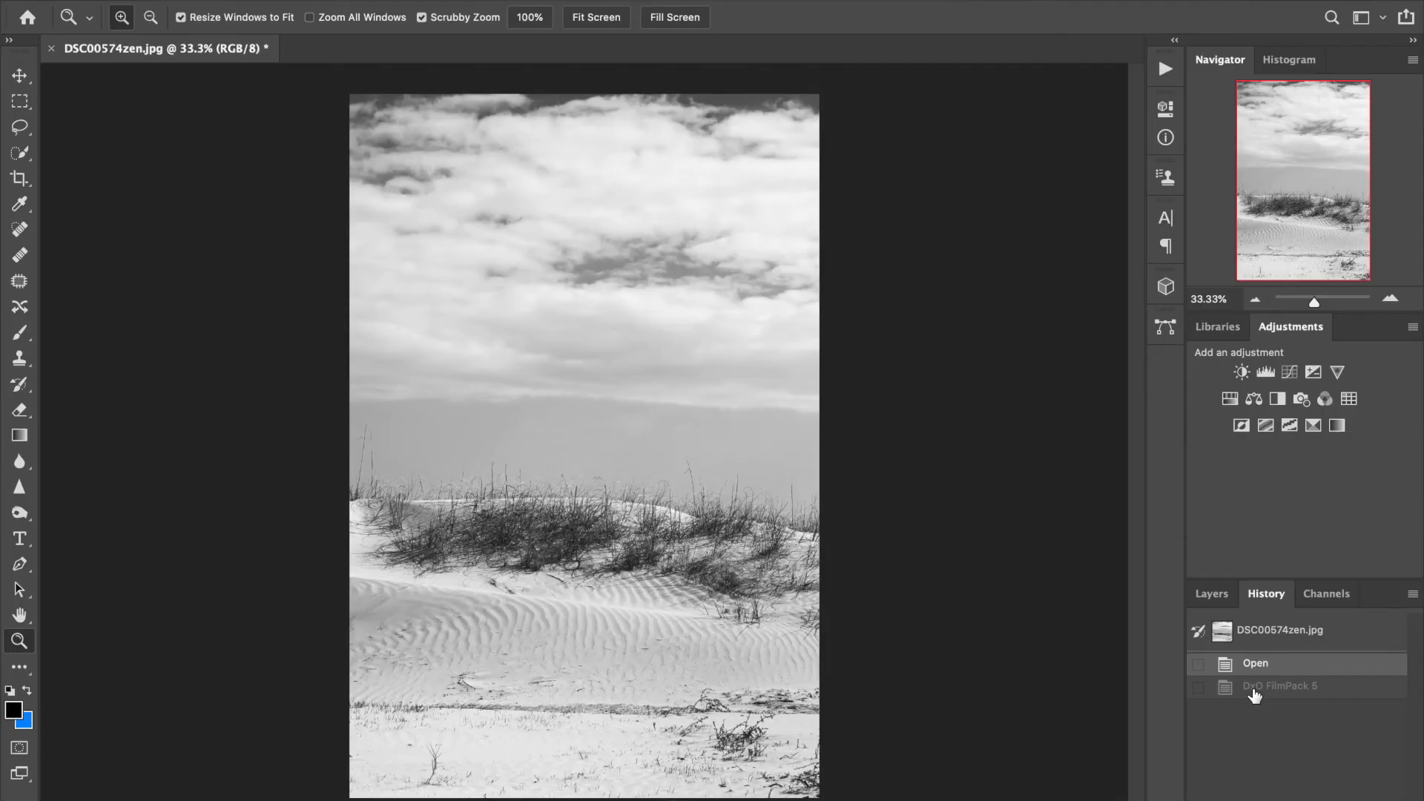
click(1254, 690)
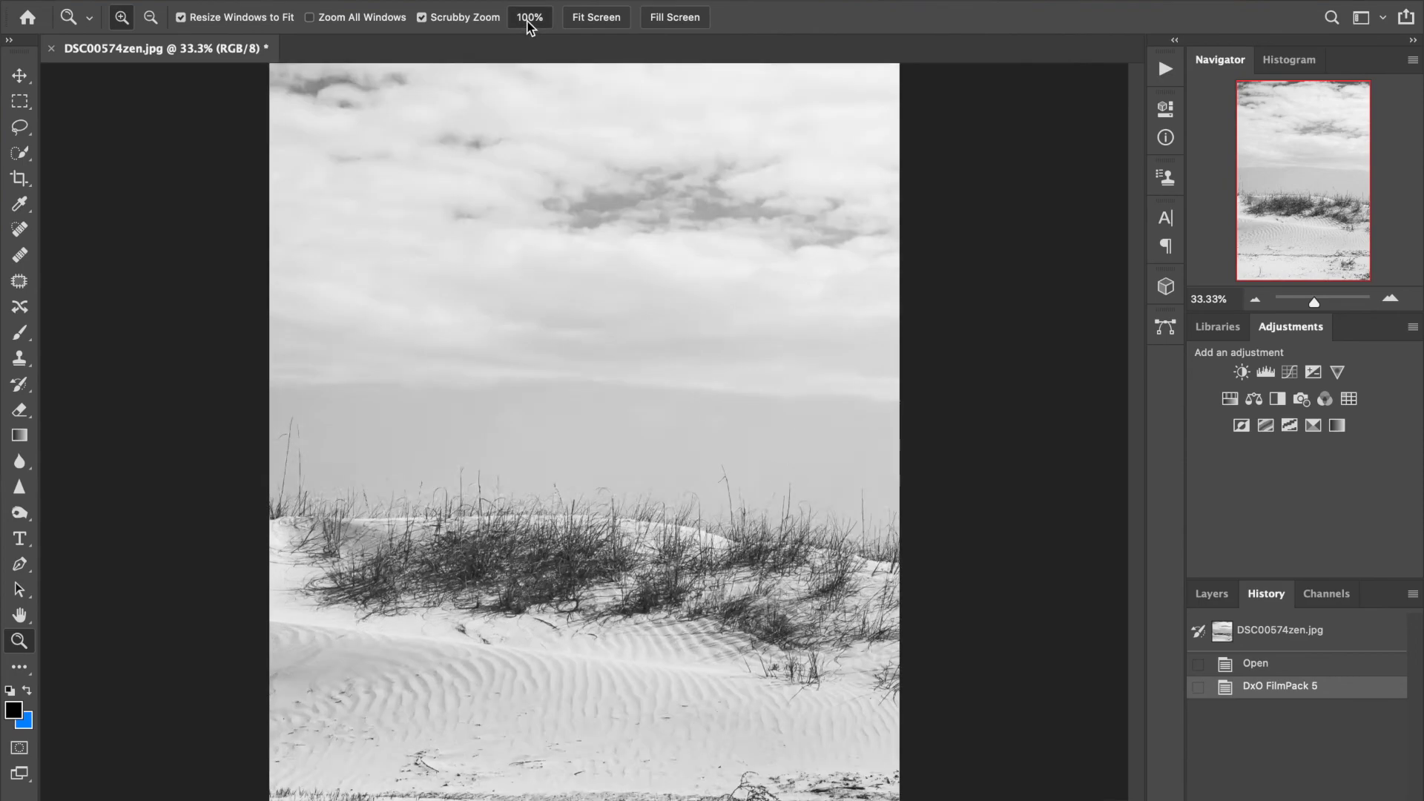
Step: Compare the FilmPack grain with the original at 100% via History, then close the dune photo
click(526, 21)
drag(1303, 176, 1307, 187)
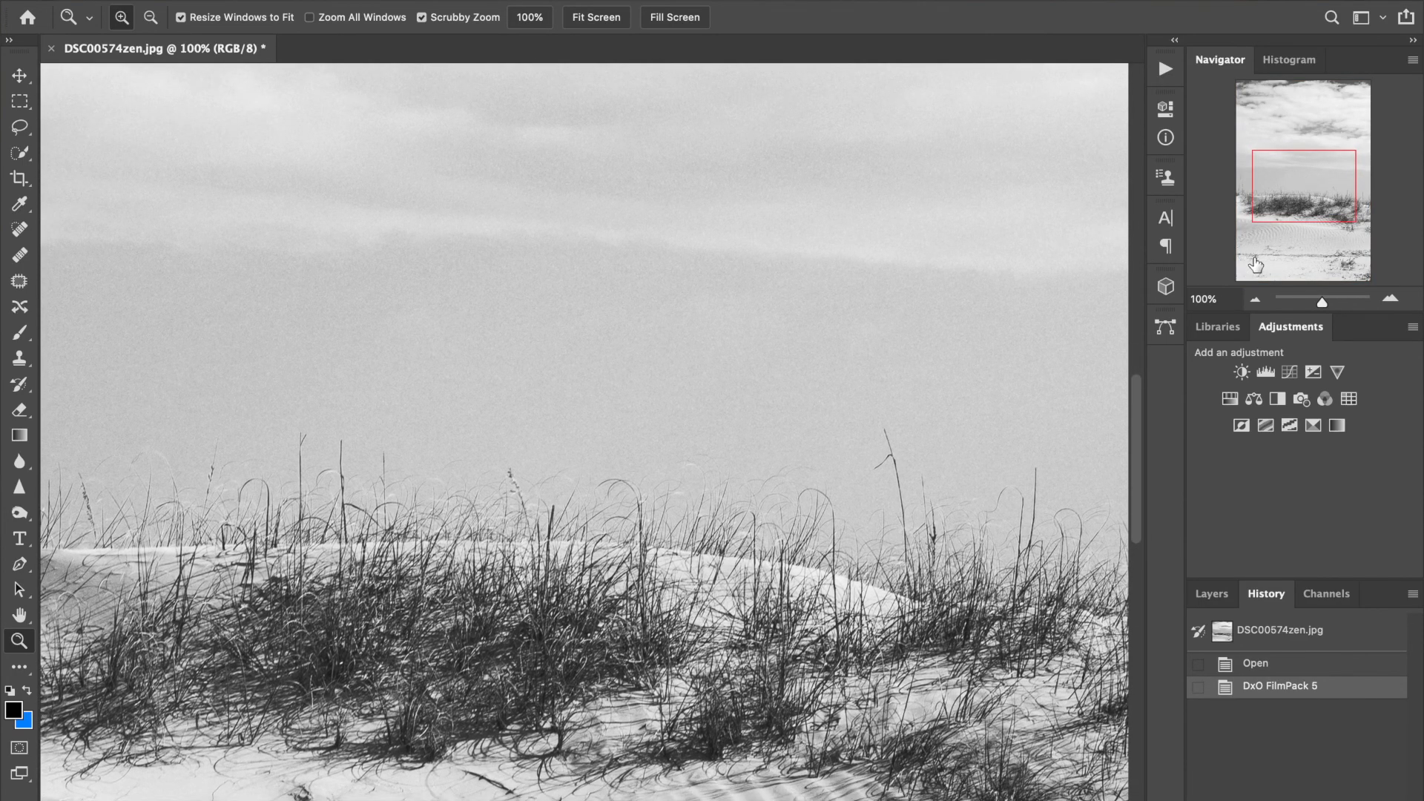
click(1254, 671)
click(1263, 690)
click(1263, 672)
click(1263, 691)
drag(1318, 301, 1314, 304)
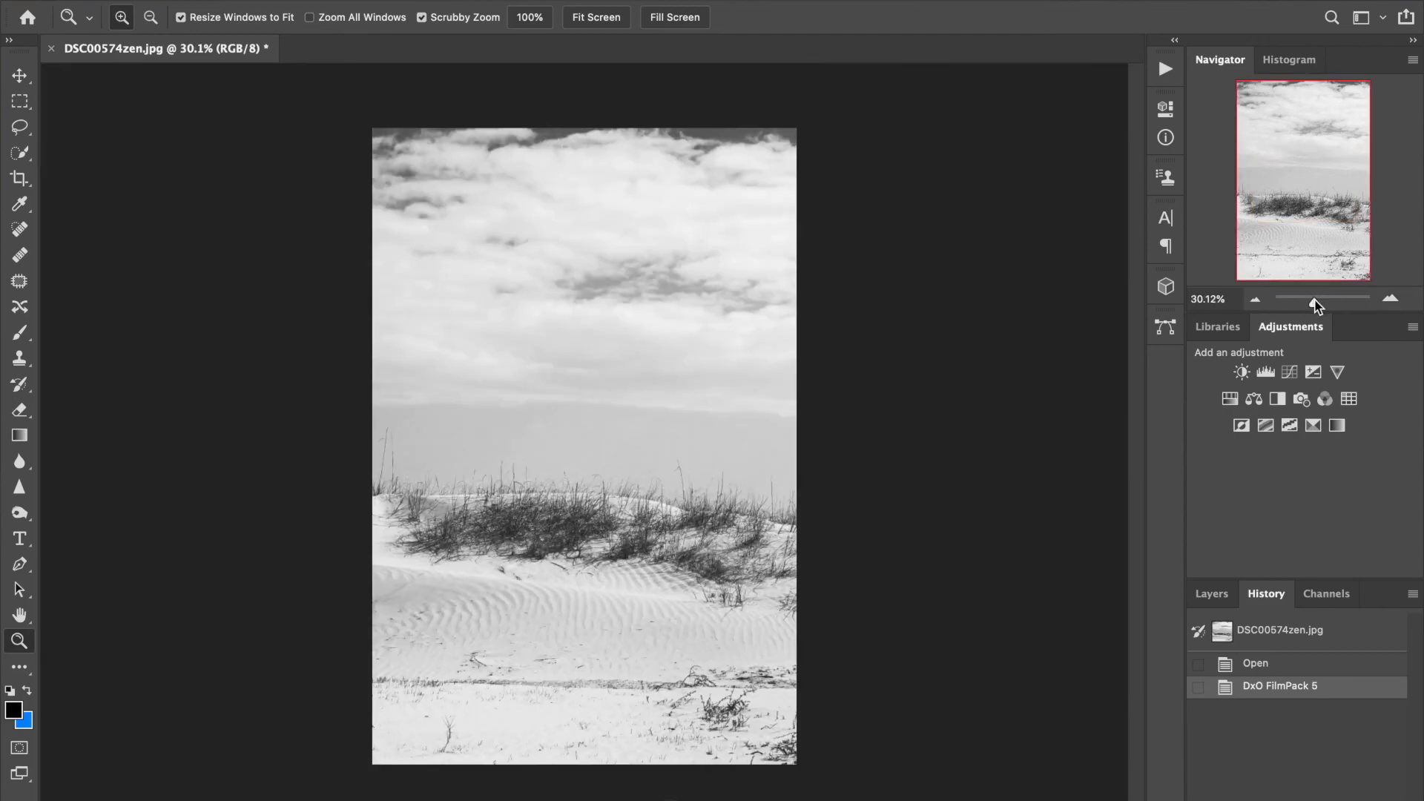
click(50, 48)
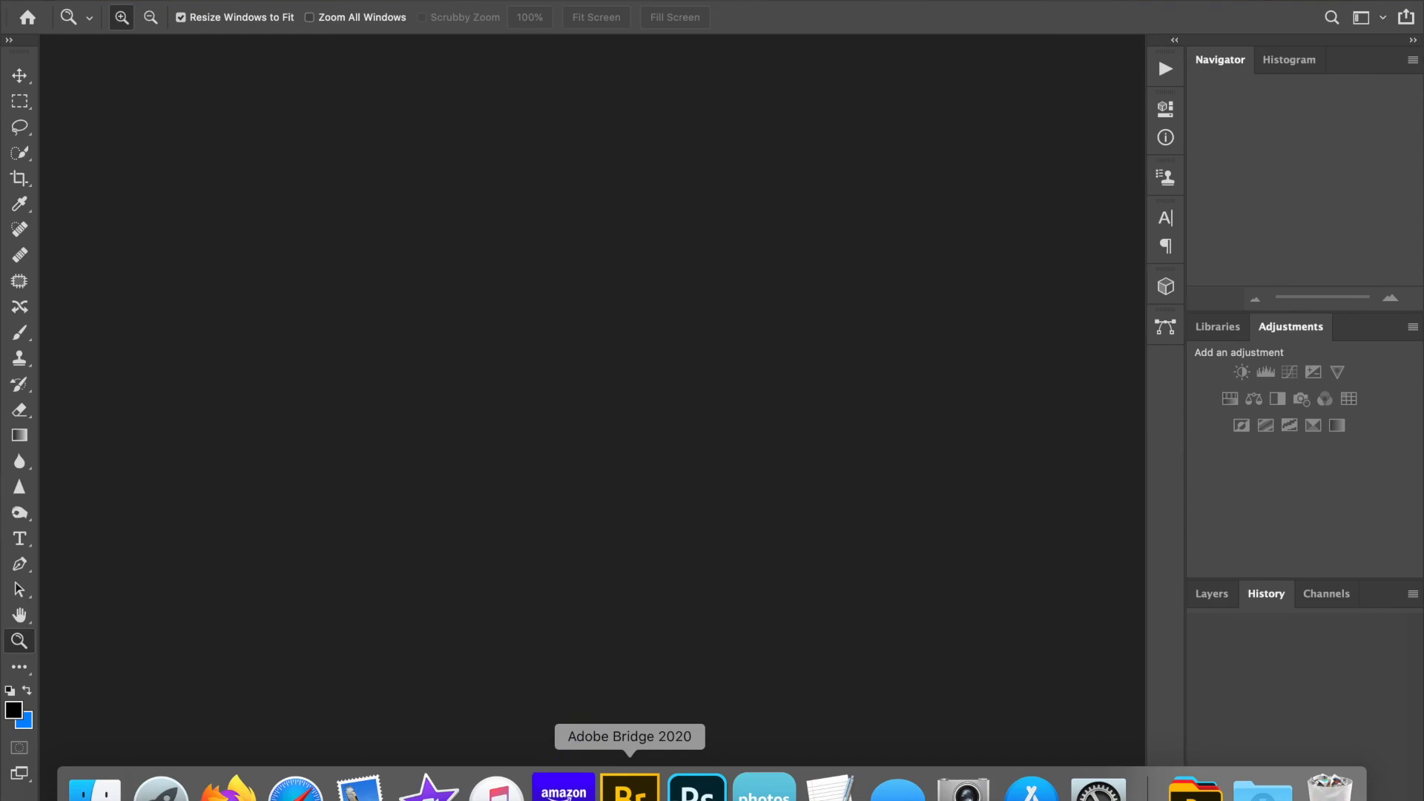
Step: From Adobe Bridge, open the wisteria photo IMG_2578zen.jpg in Photoshop
click(629, 787)
click(459, 690)
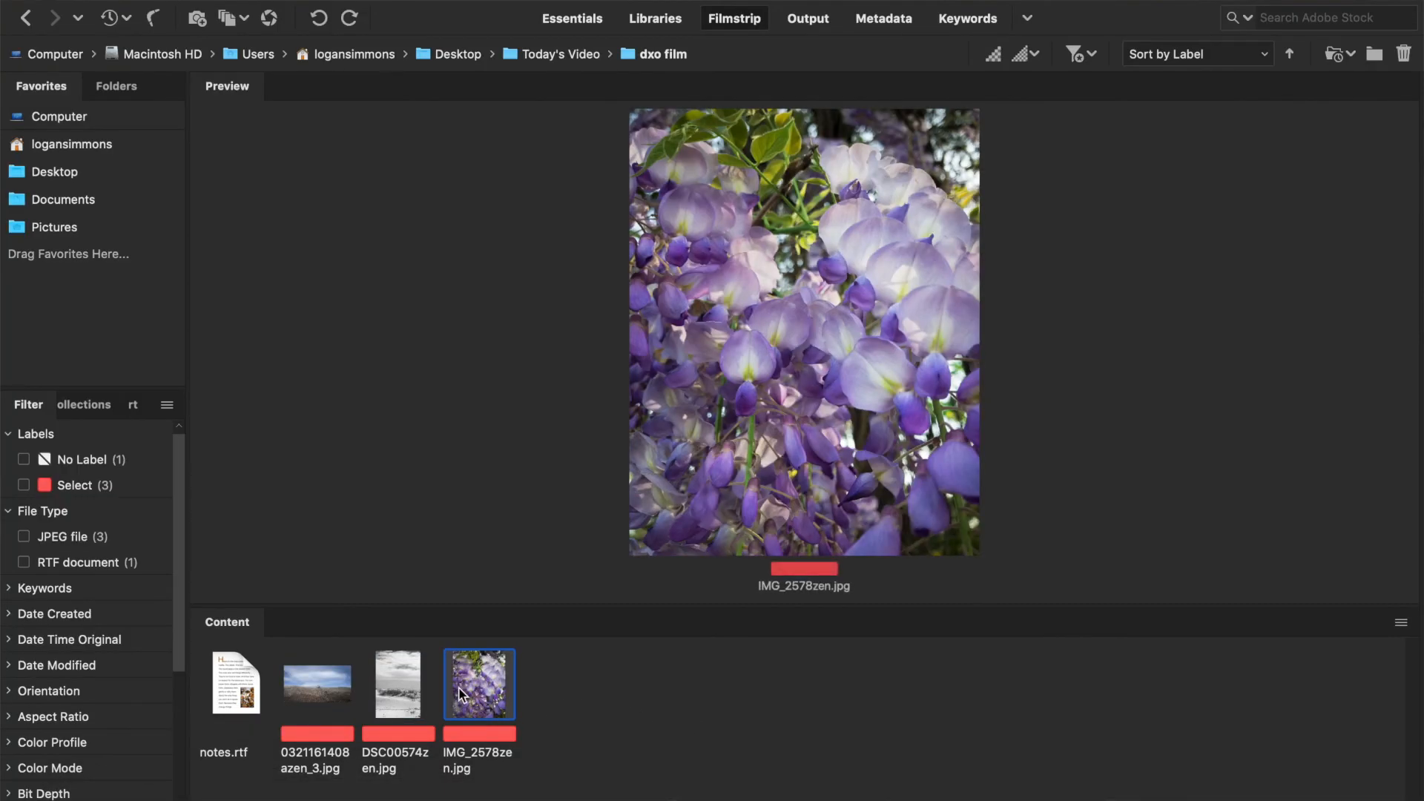
double_click(458, 689)
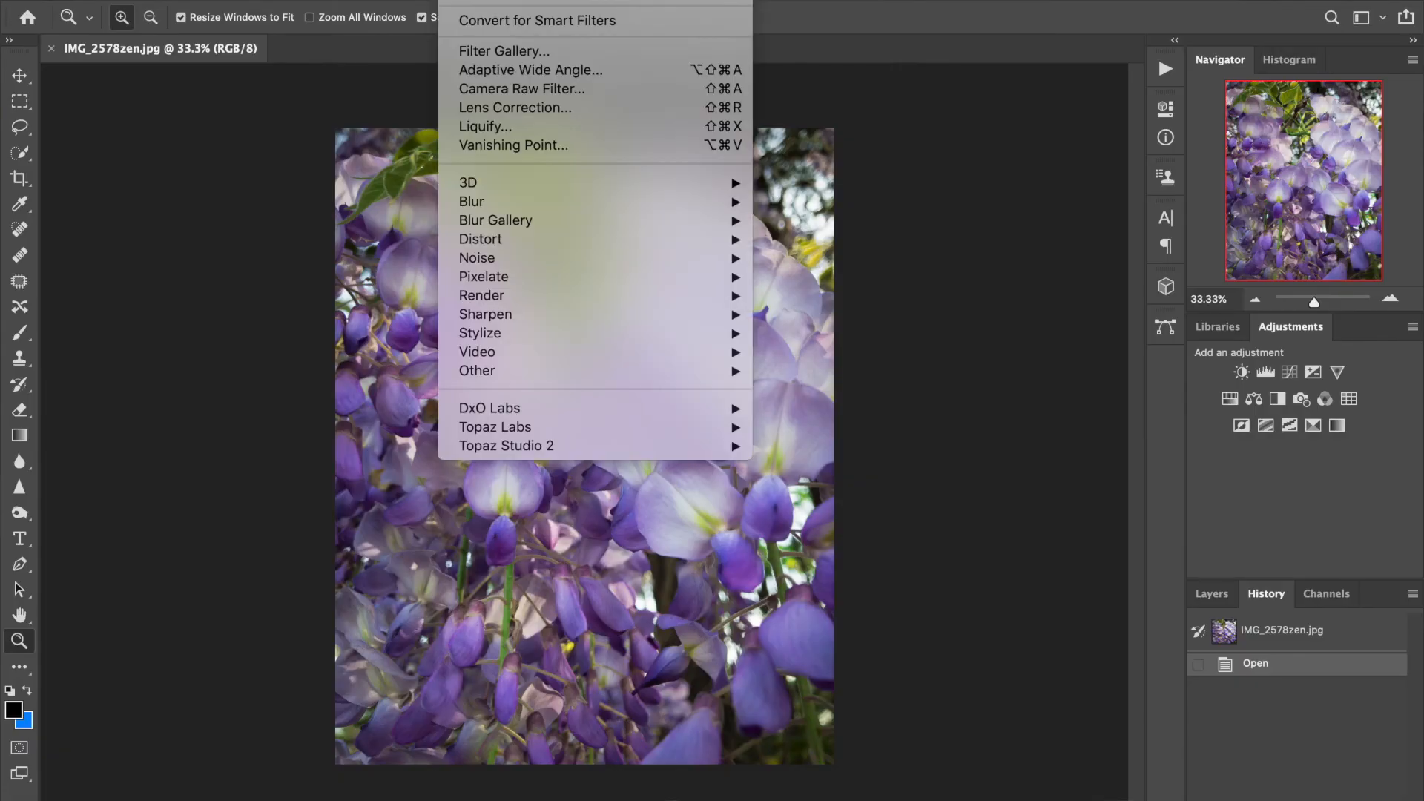
Step: Run Filter > DxO Labs > DxO FilmPack 5 on the wisteria photo and start the Elite Edition trial
mouse_move(550, 452)
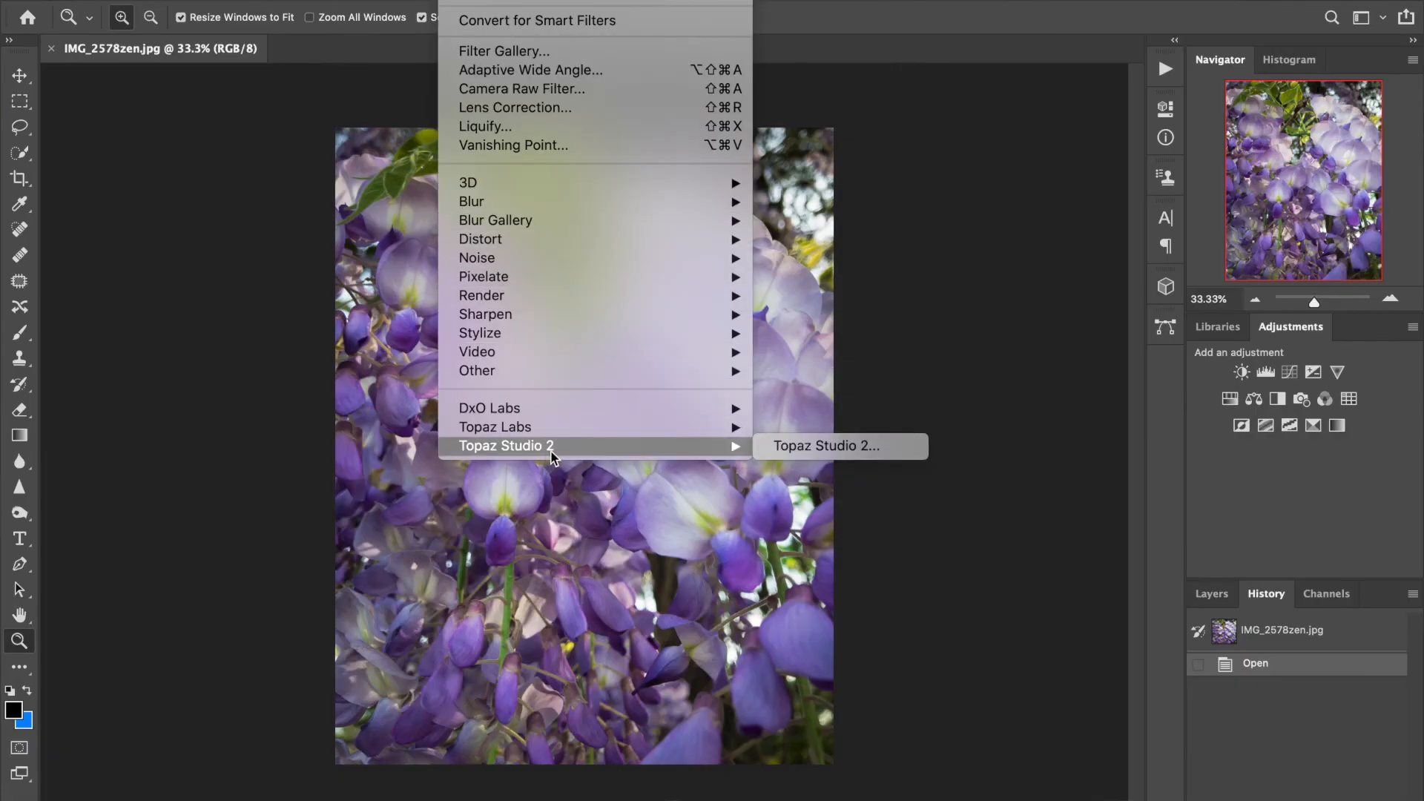
mouse_move(589, 406)
click(863, 410)
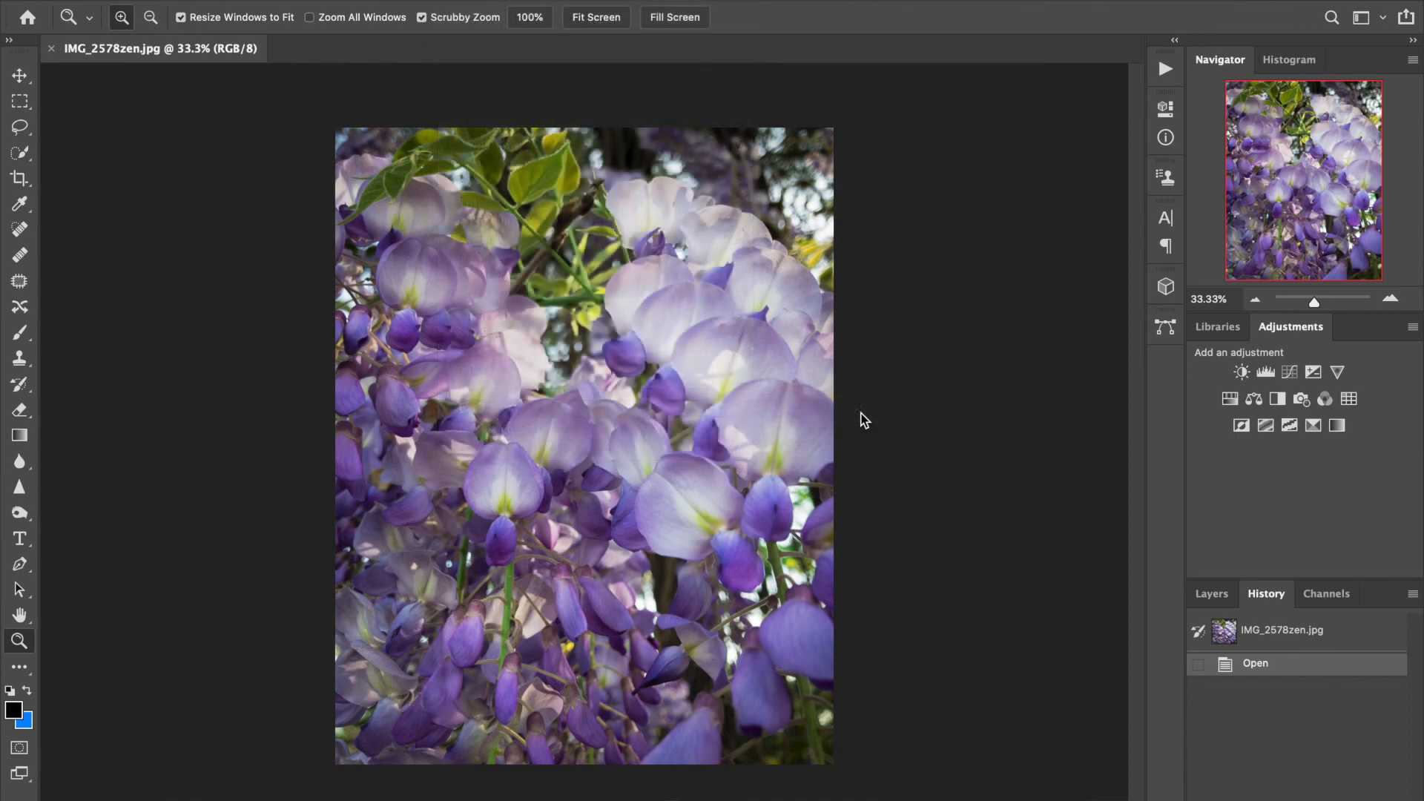
mouse_move(1050, 799)
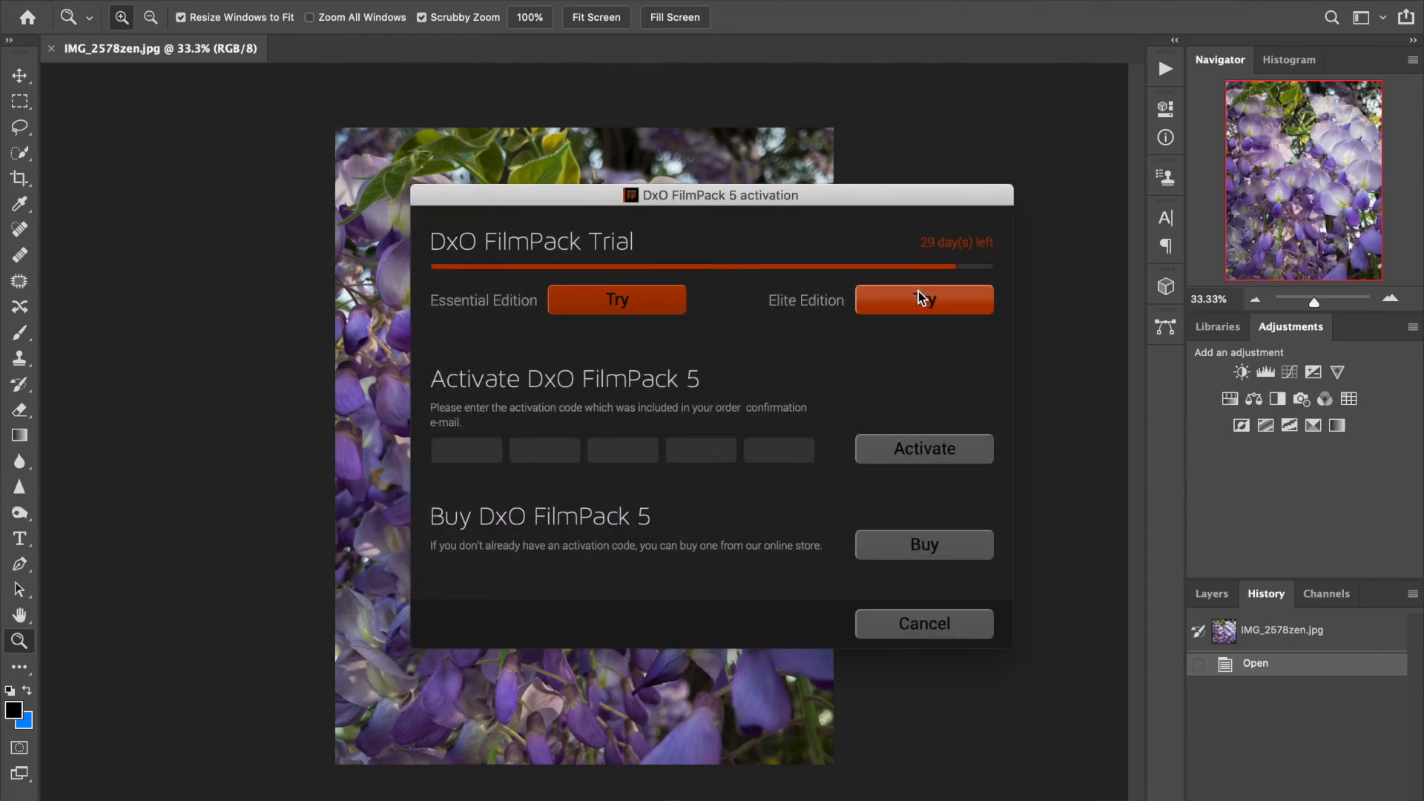
click(918, 297)
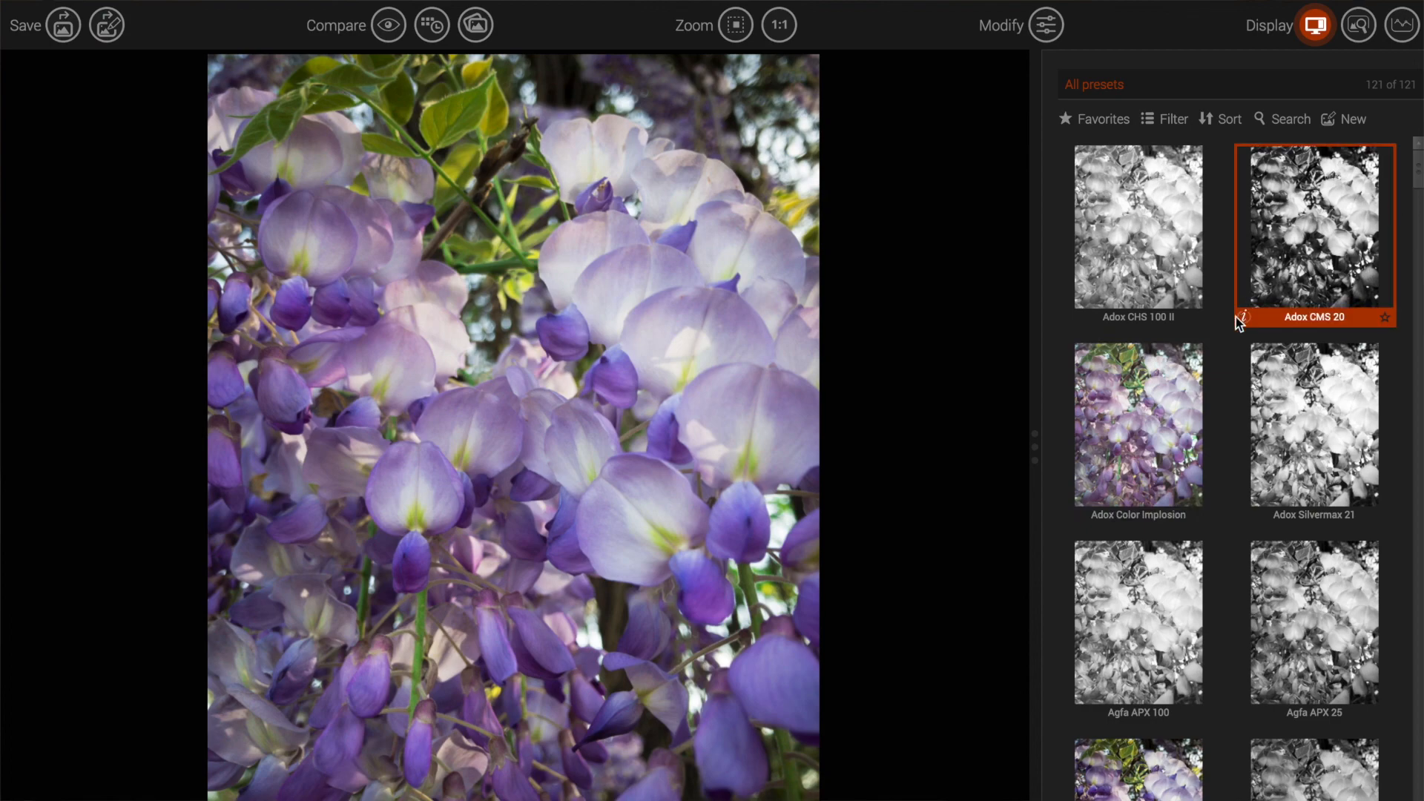
Step: Apply the Adox Color Implosion preset, review its settings (saturation 27), then return to the preset grid
click(1154, 419)
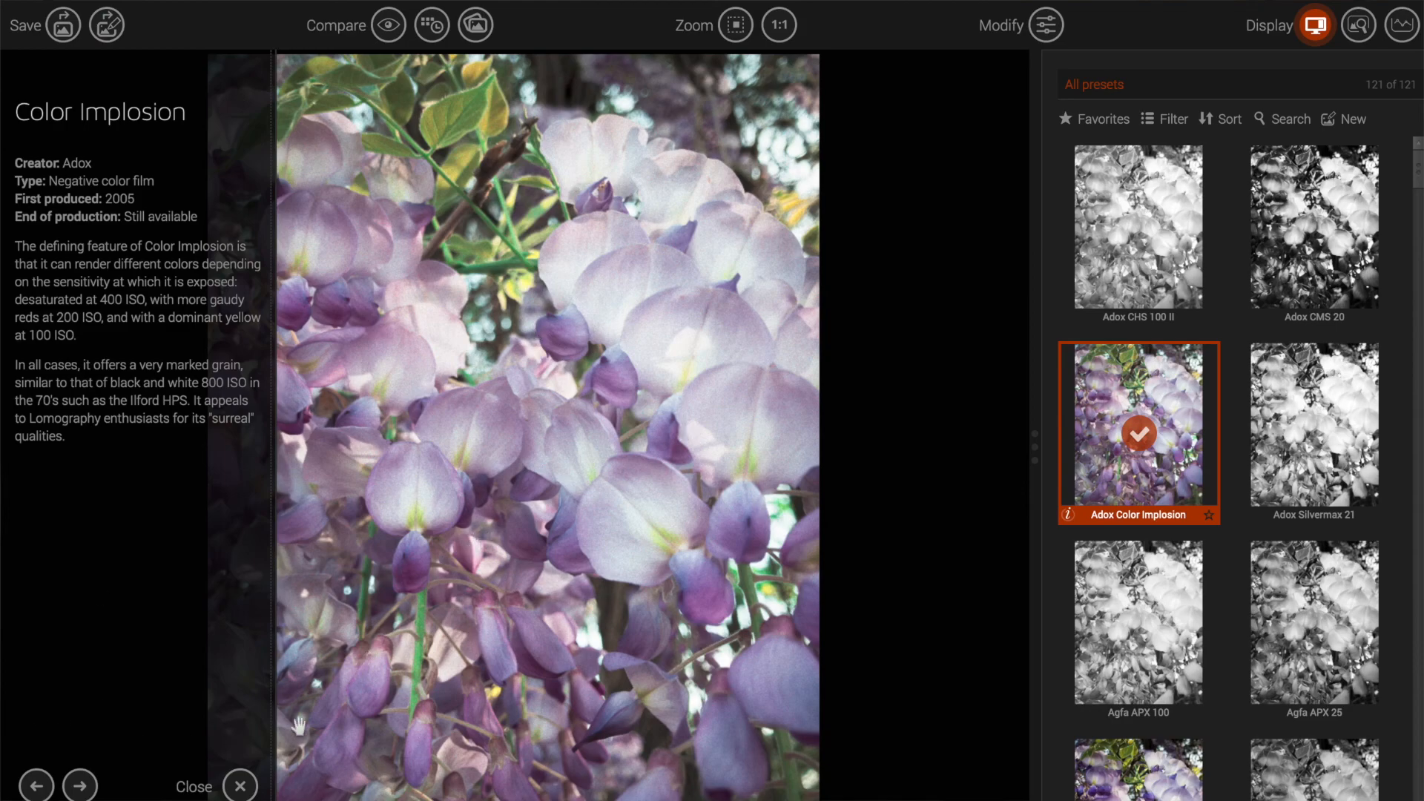
click(239, 787)
click(1047, 37)
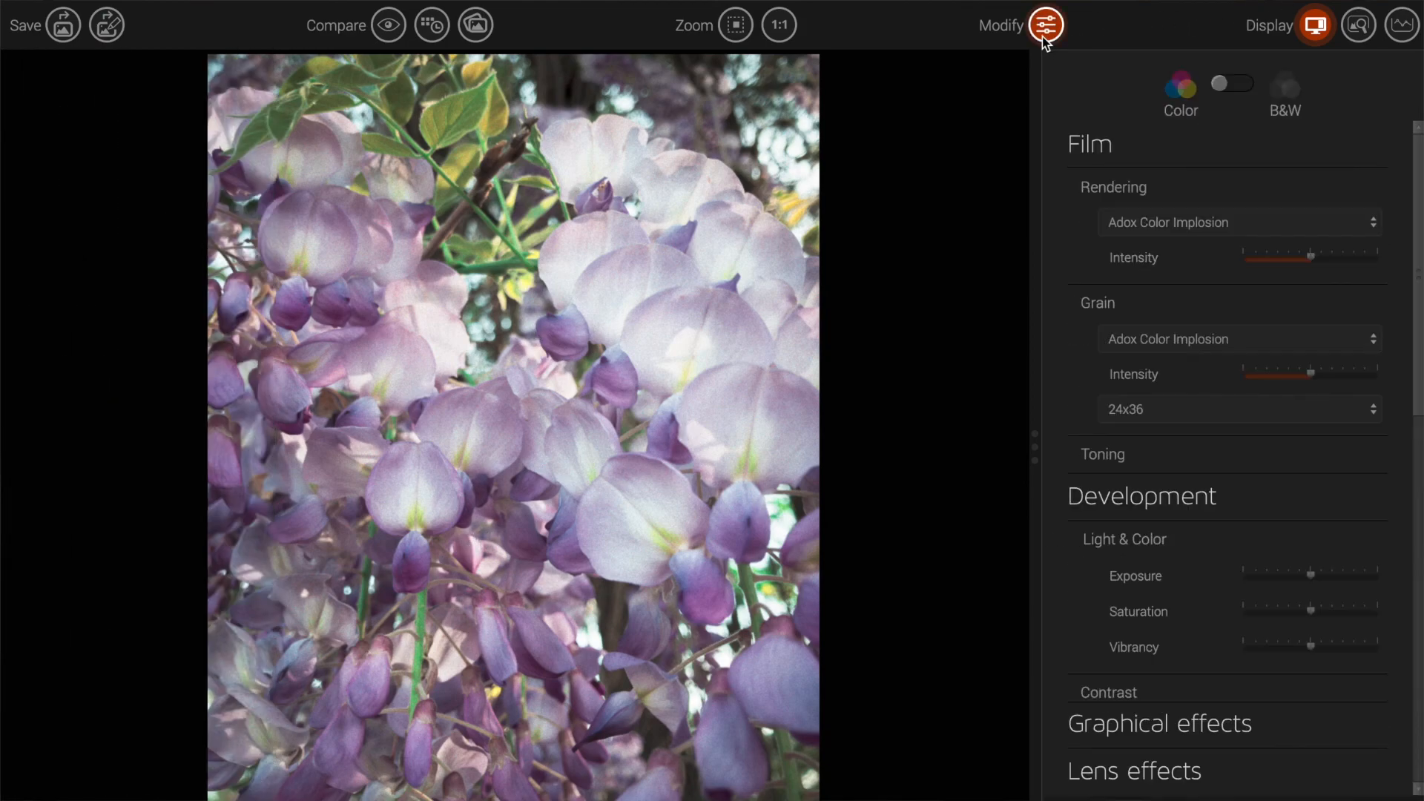
scroll(1245, 487, down, 5)
scroll(1248, 486, up, 3)
scroll(1249, 488, up, 5)
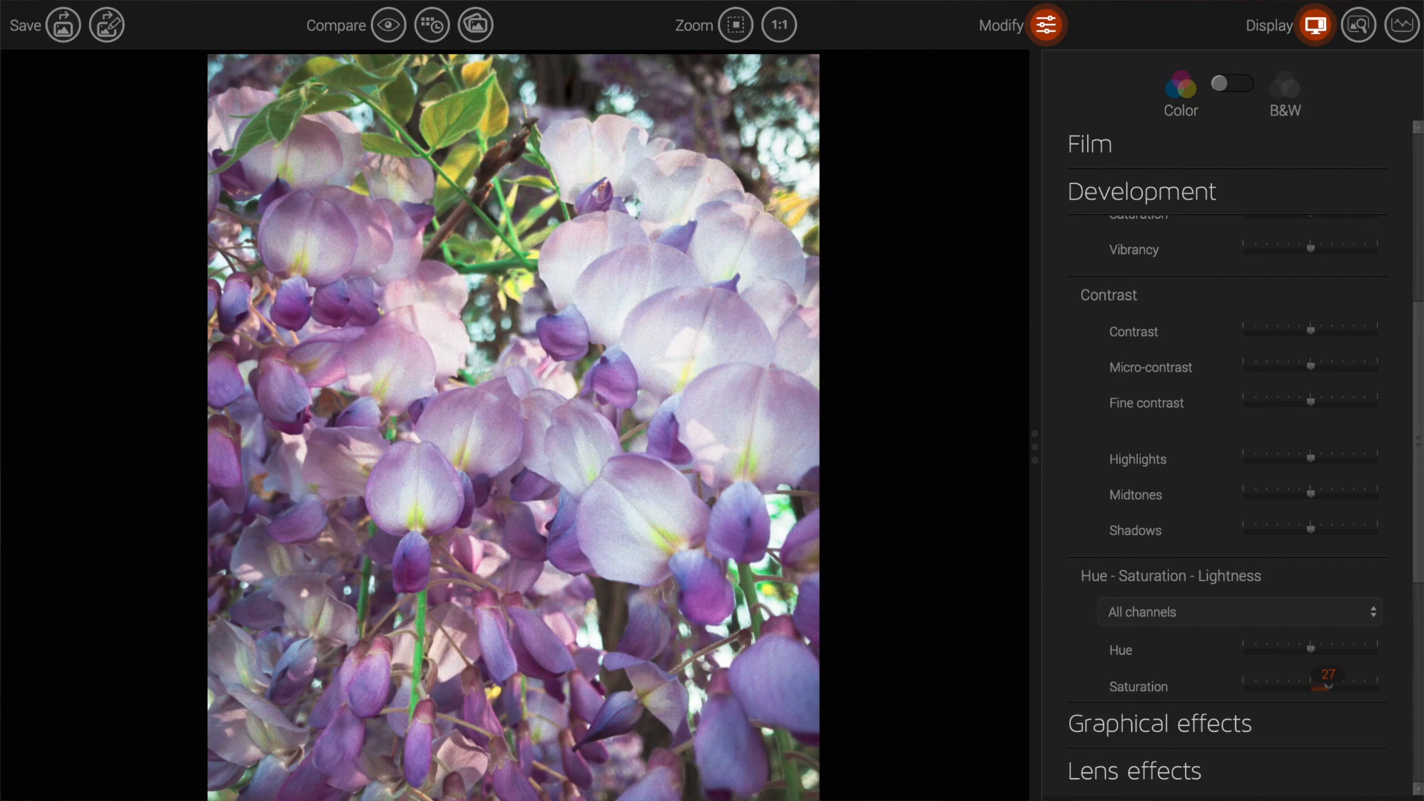
click(1063, 26)
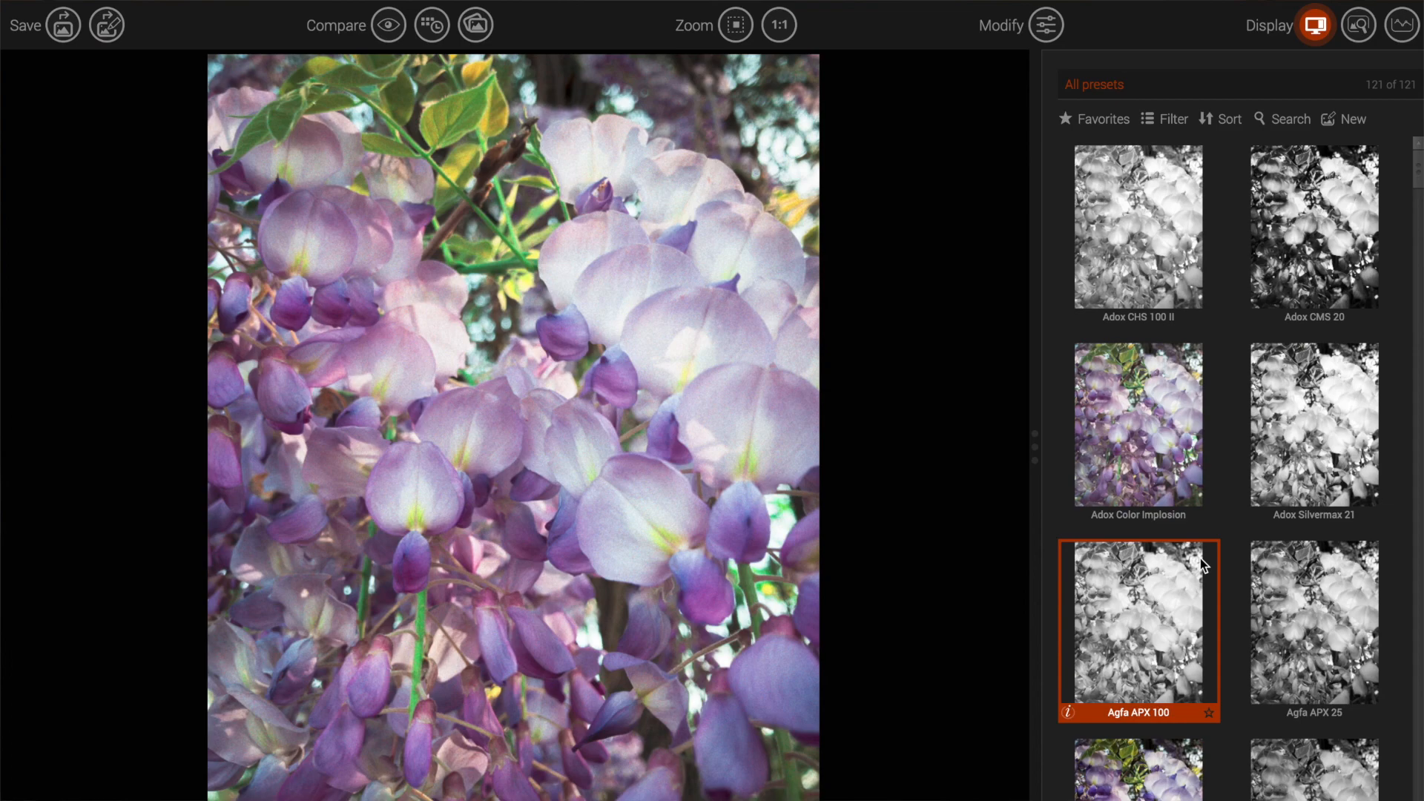
Step: Scroll down to the Fuji presets and apply Fuji Superia X-Tra 400 to the wisteria photo
scroll(1203, 565, down, 1)
scroll(1203, 565, down, 20)
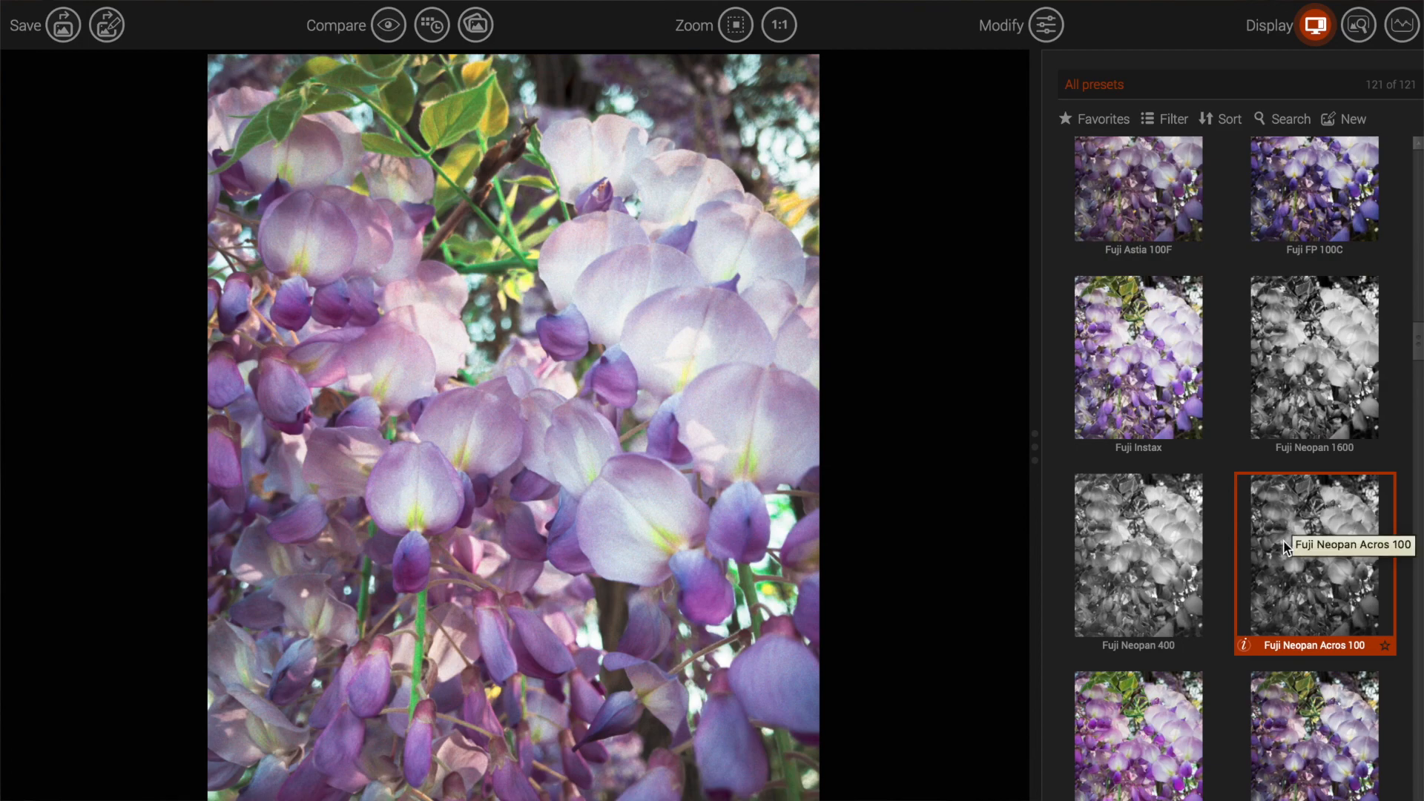
scroll(1289, 534, down, 2)
scroll(1285, 548, down, 6)
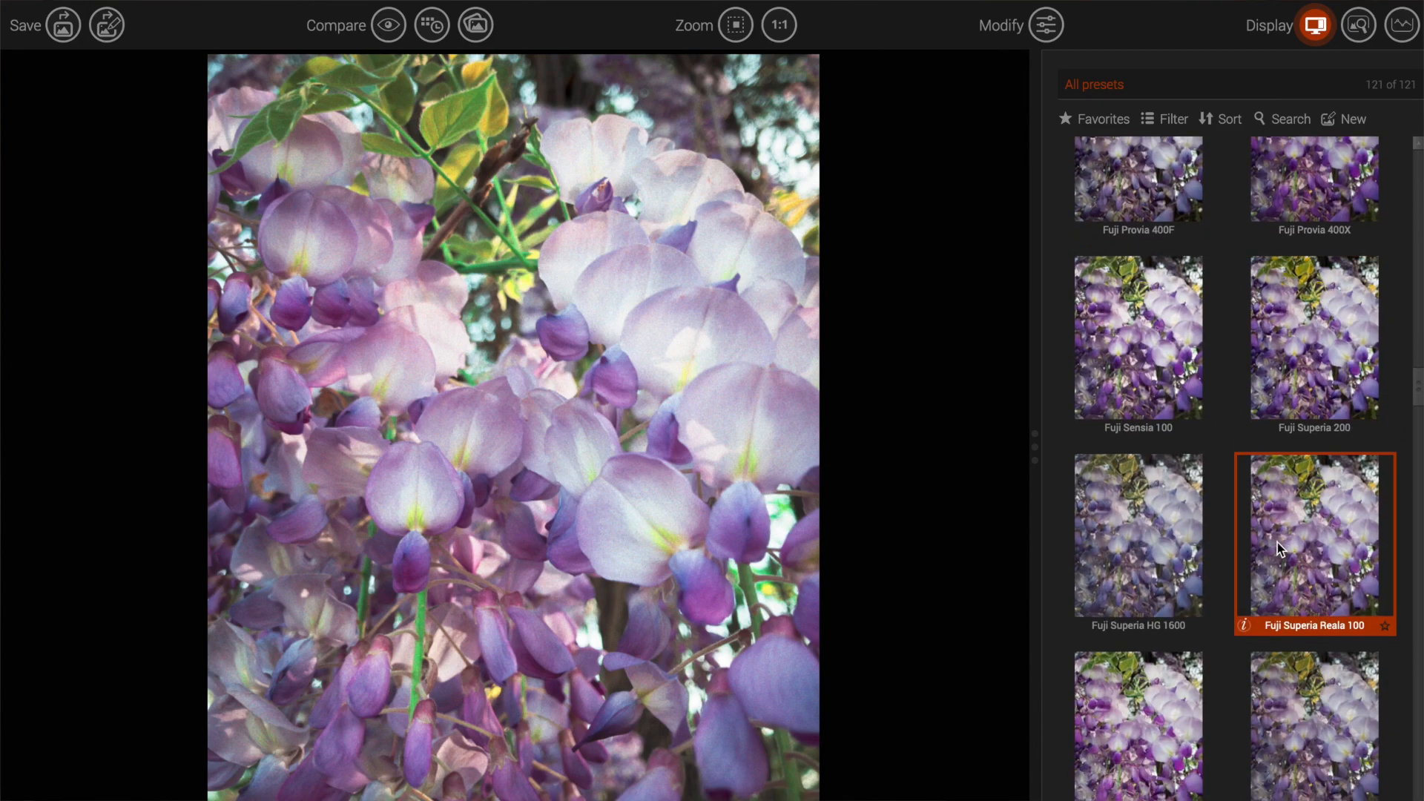
click(1146, 706)
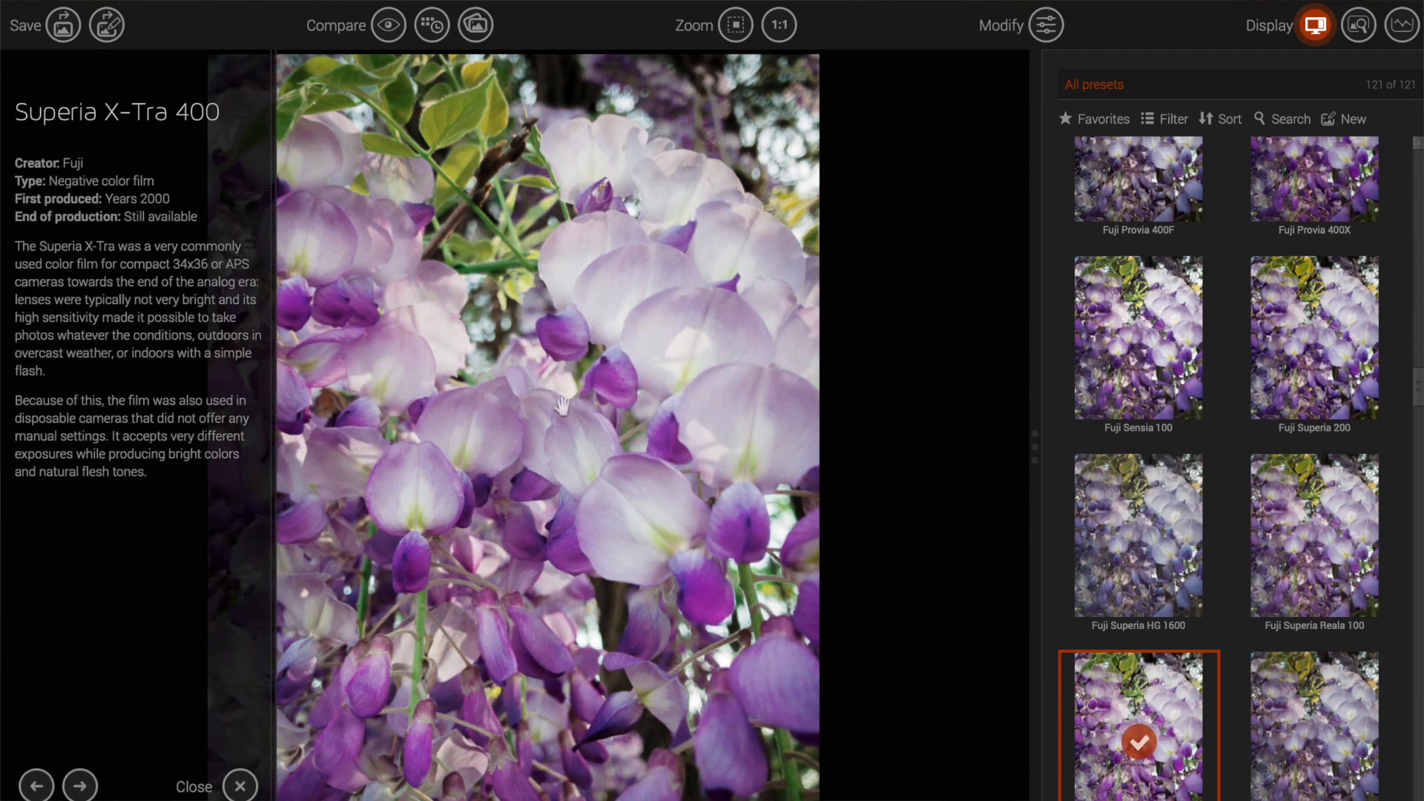
Step: Inspect the blossoms and leaves at Zoom 1:1, then return to Zoom fit
click(790, 33)
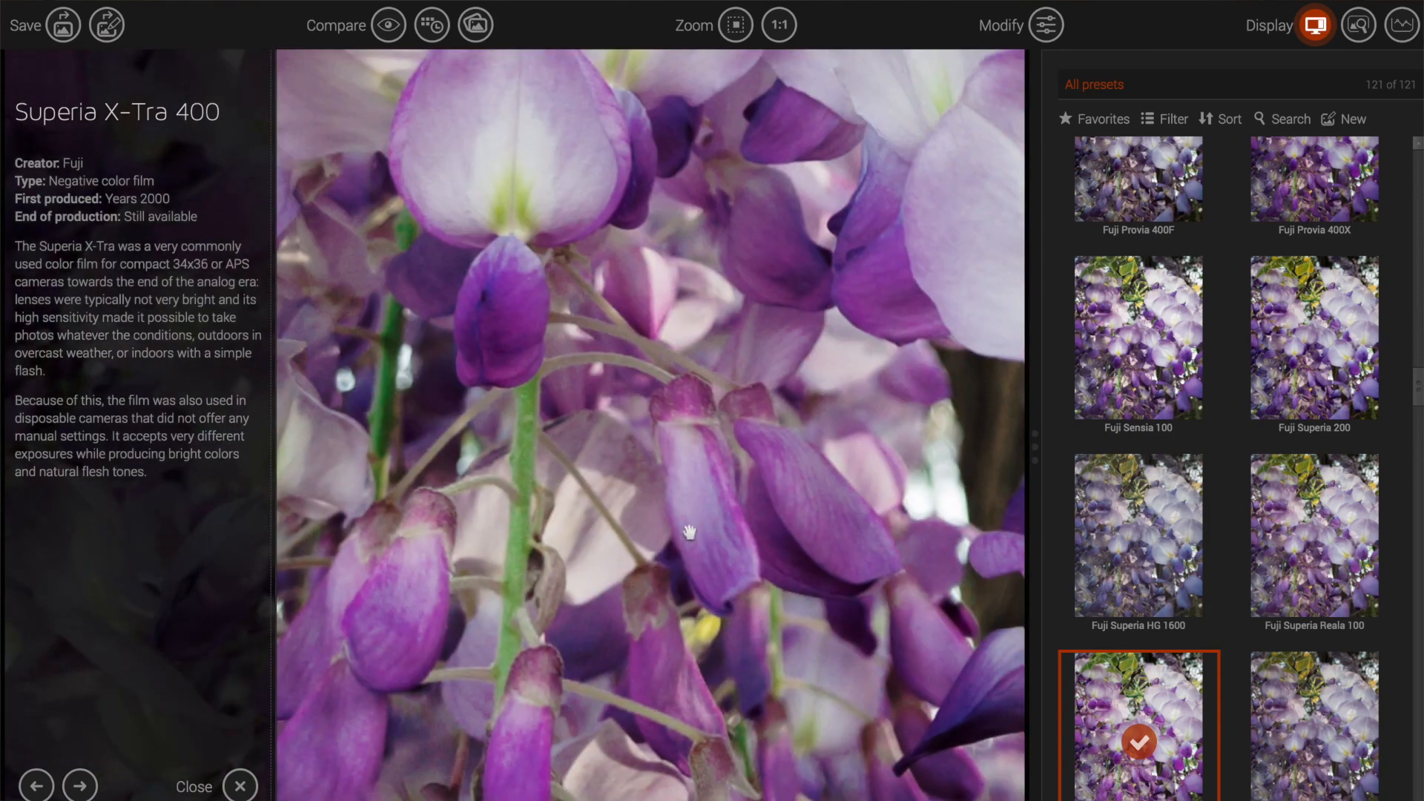
drag(880, 315, 877, 163)
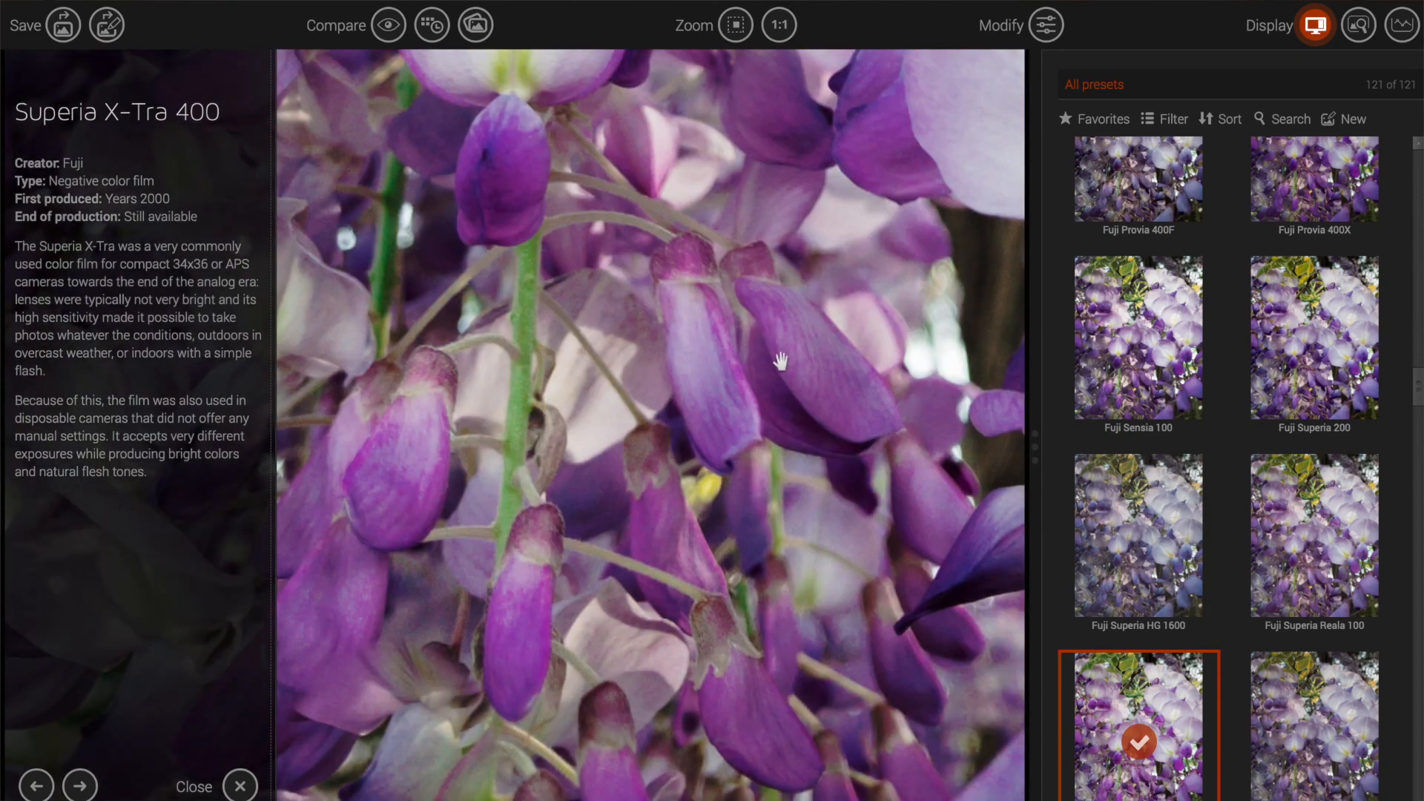
drag(787, 348, 633, 750)
drag(649, 452, 653, 715)
drag(640, 374, 586, 747)
drag(386, 335, 583, 429)
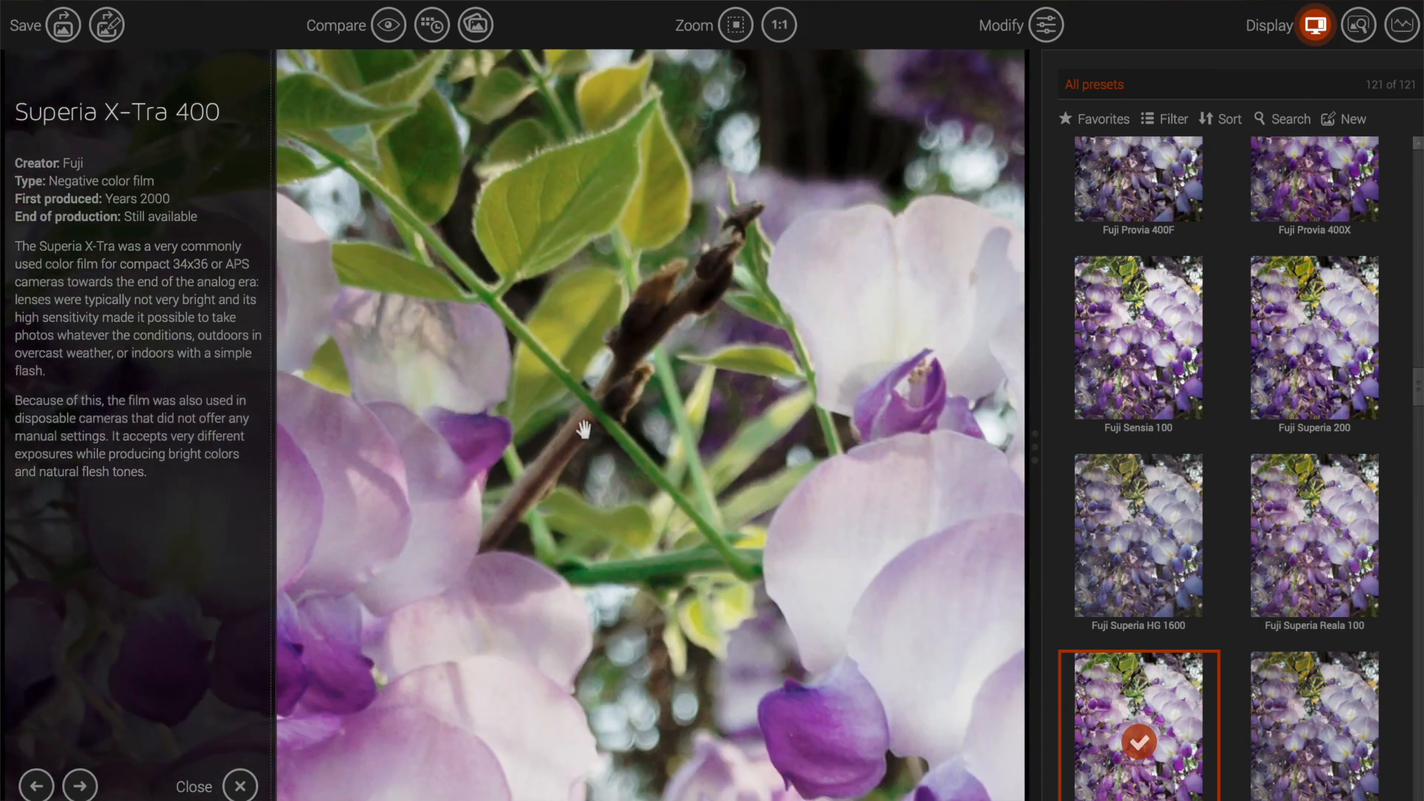
drag(753, 434, 563, 160)
click(238, 780)
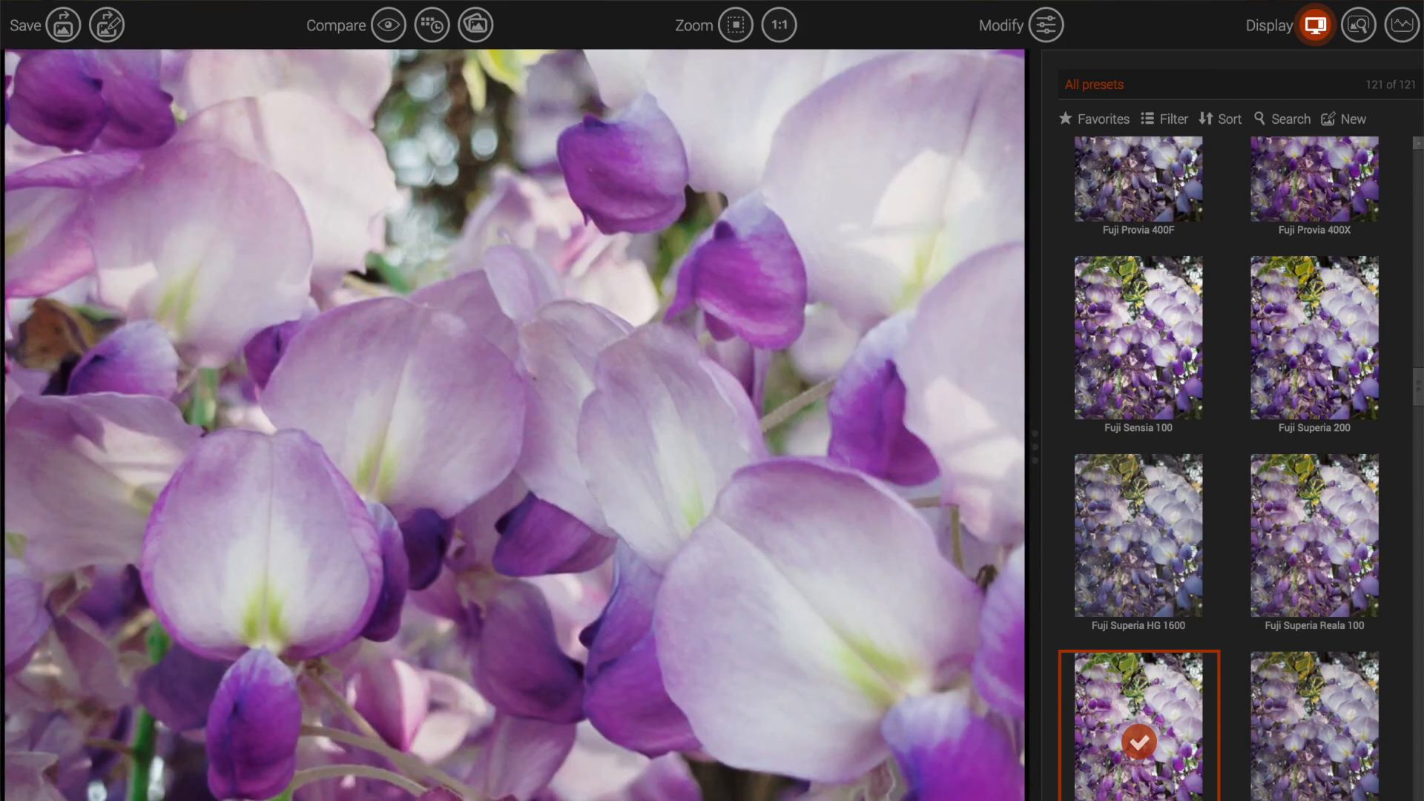
click(736, 25)
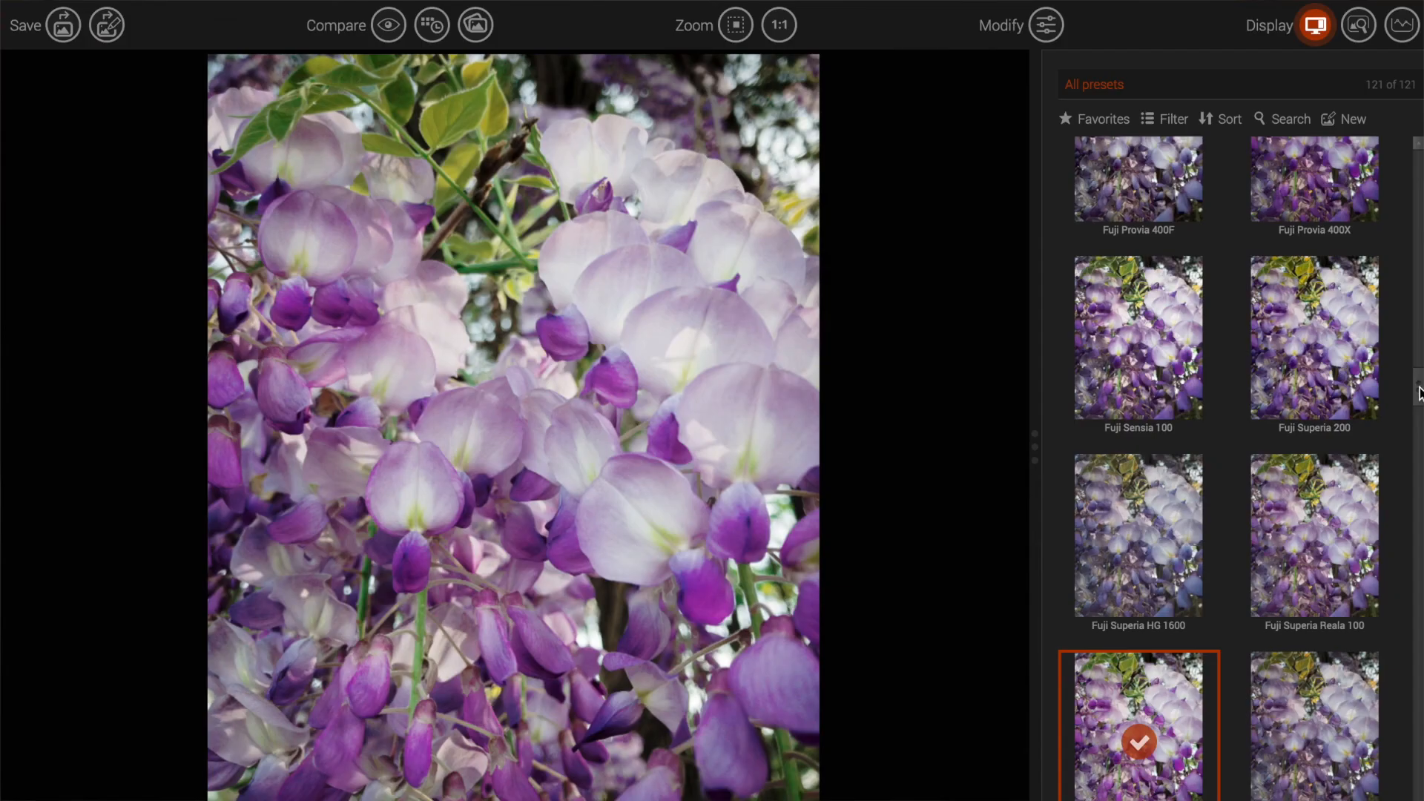
Step: Apply the Kodak Ektar 100 preset to the wisteria photo and open its Modify settings
drag(1419, 393, 1408, 553)
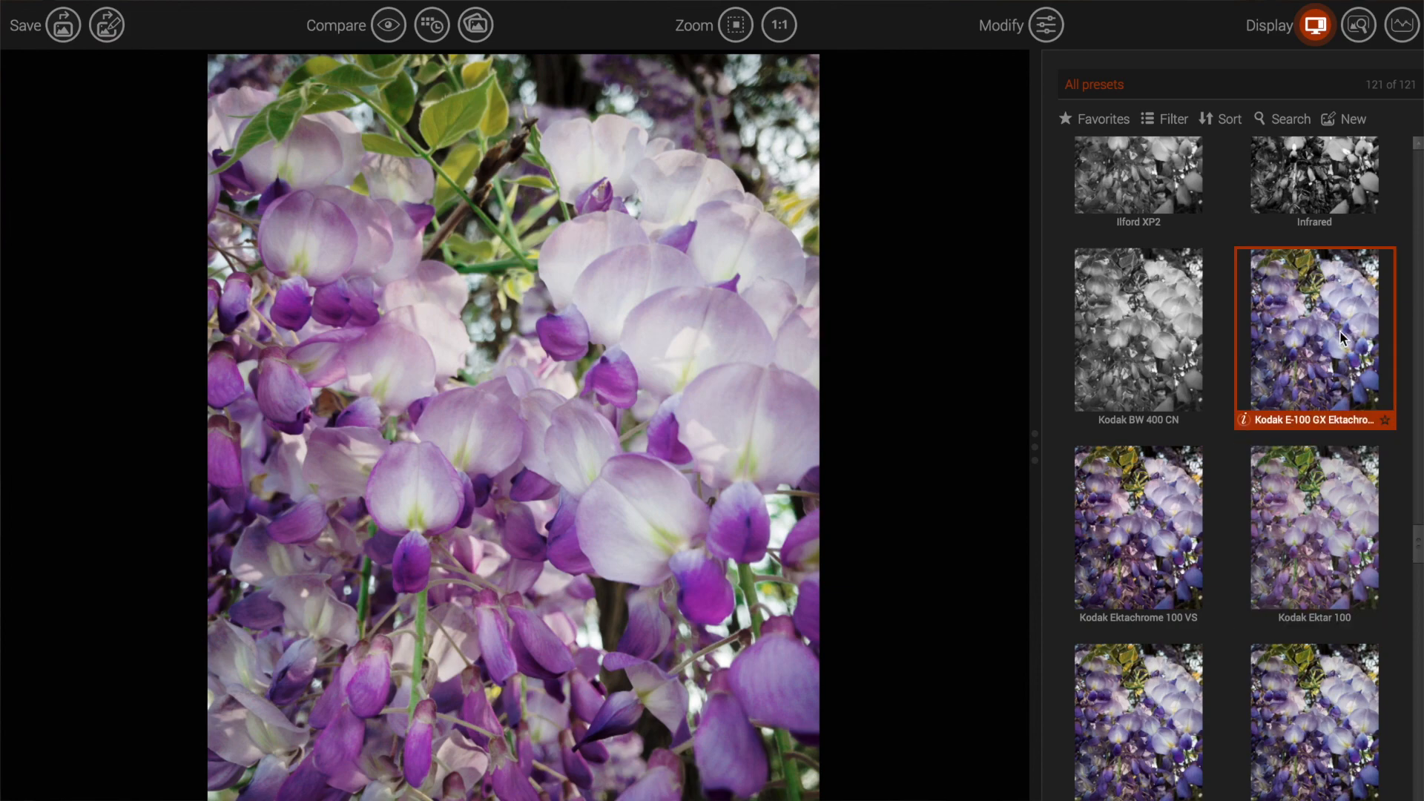
click(1295, 543)
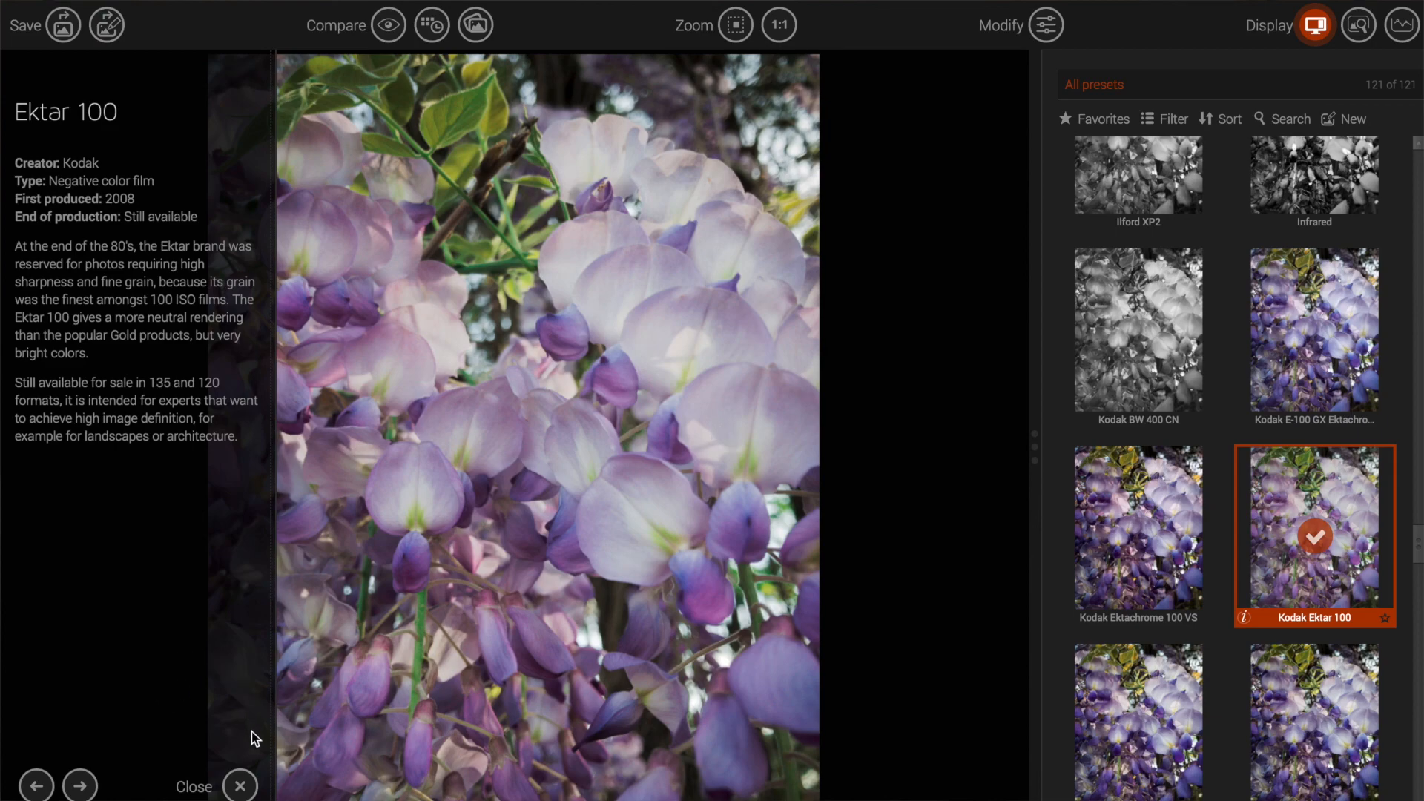
click(242, 785)
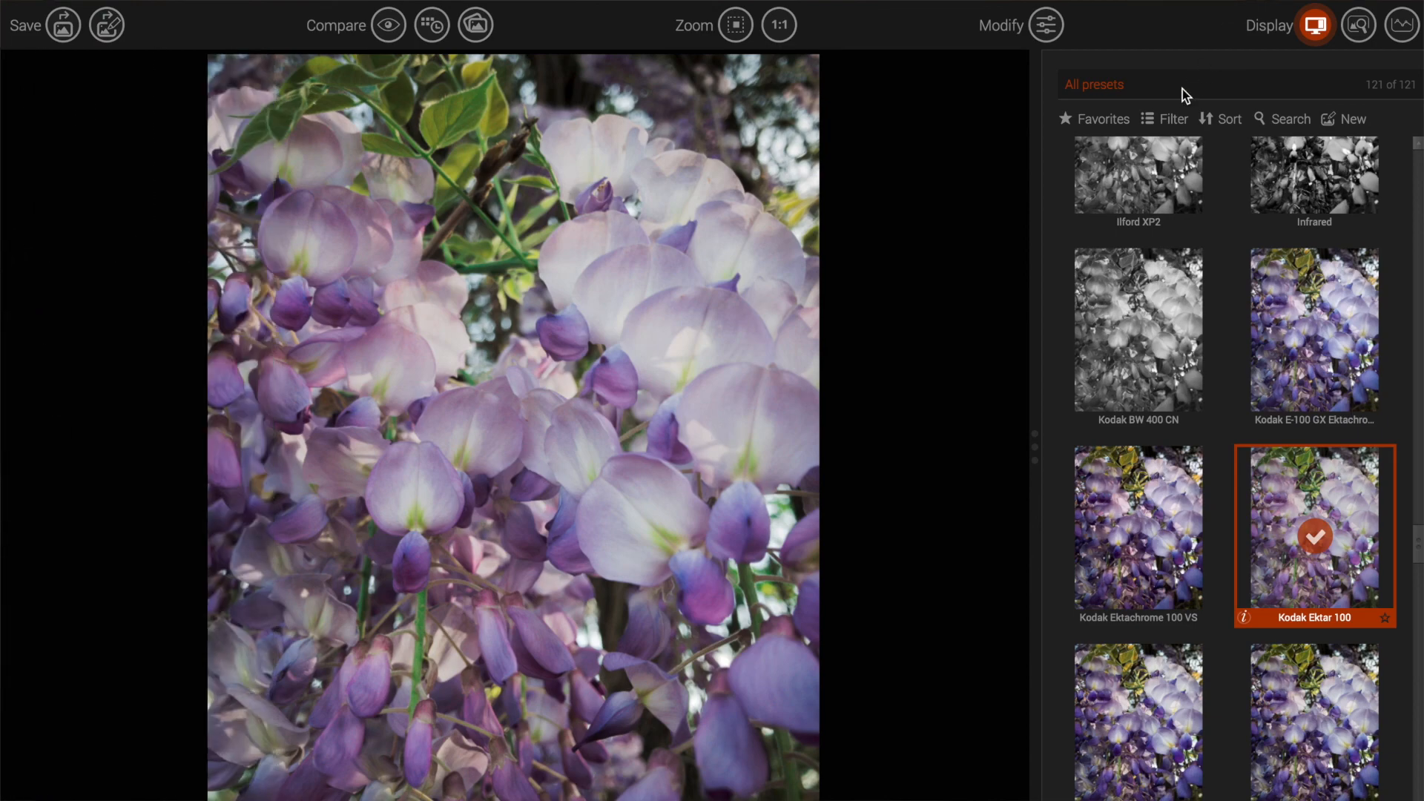
click(1044, 24)
Step: Set the Hue - Saturation - Lightness all-channel Saturation slider to 14
scroll(1236, 546, down, 1)
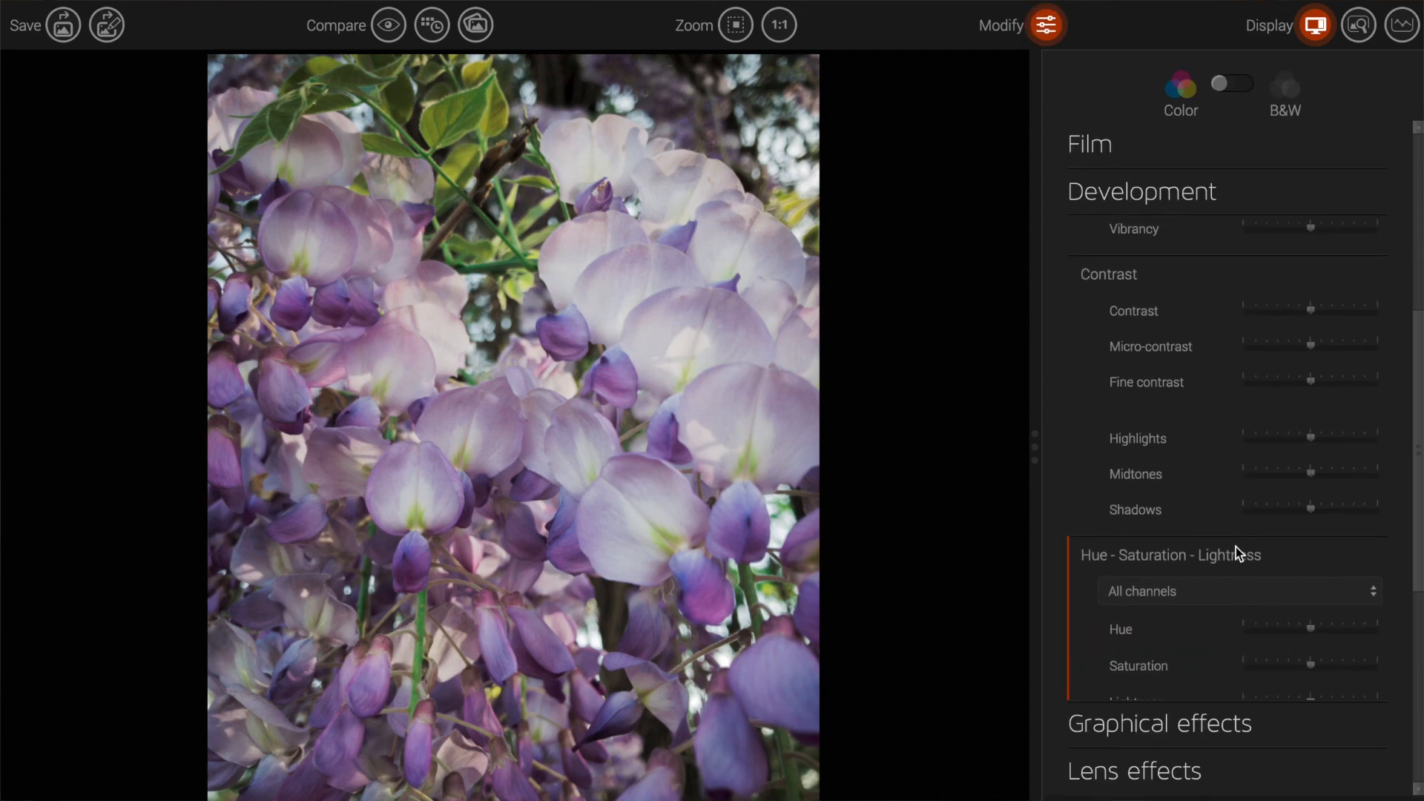
drag(1327, 670, 1344, 673)
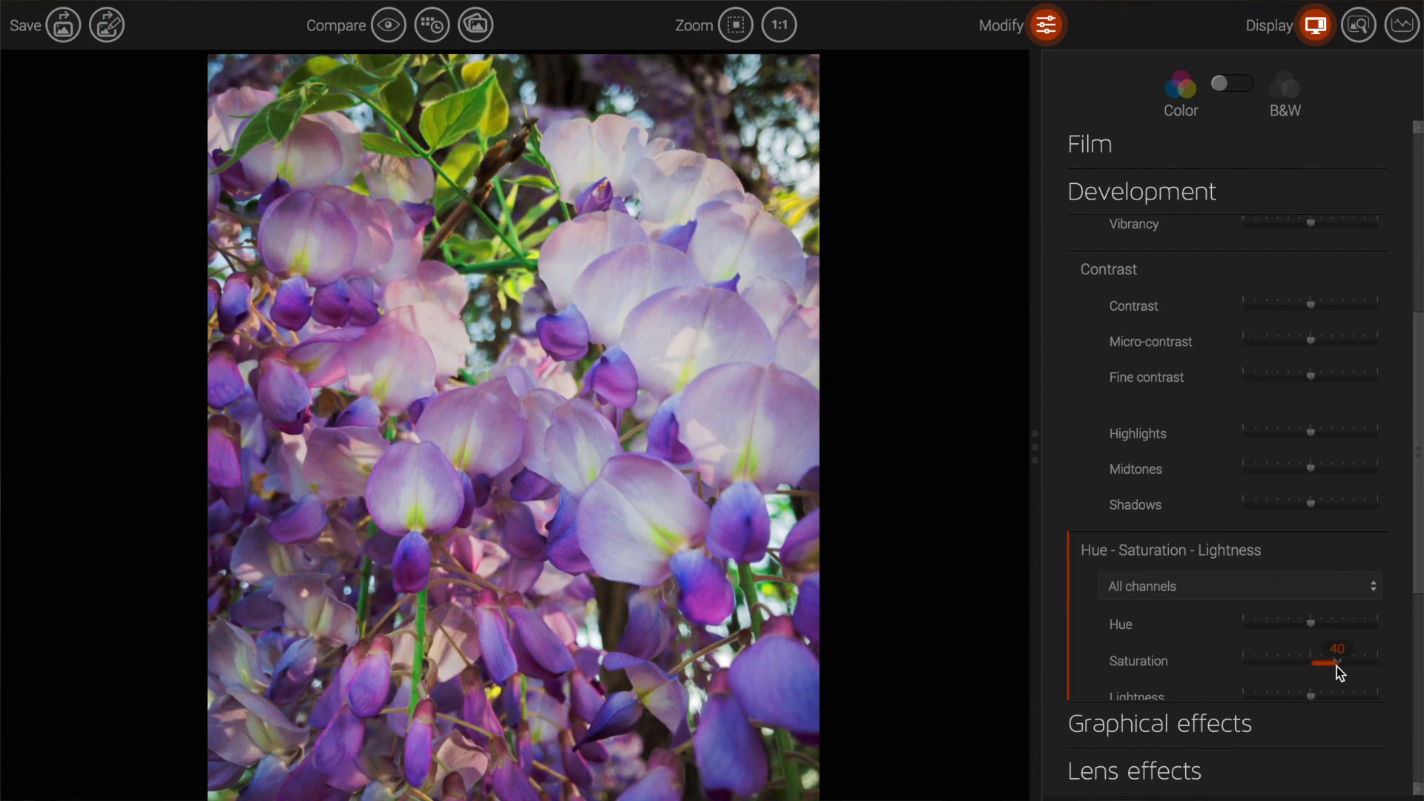
drag(1334, 671, 1326, 671)
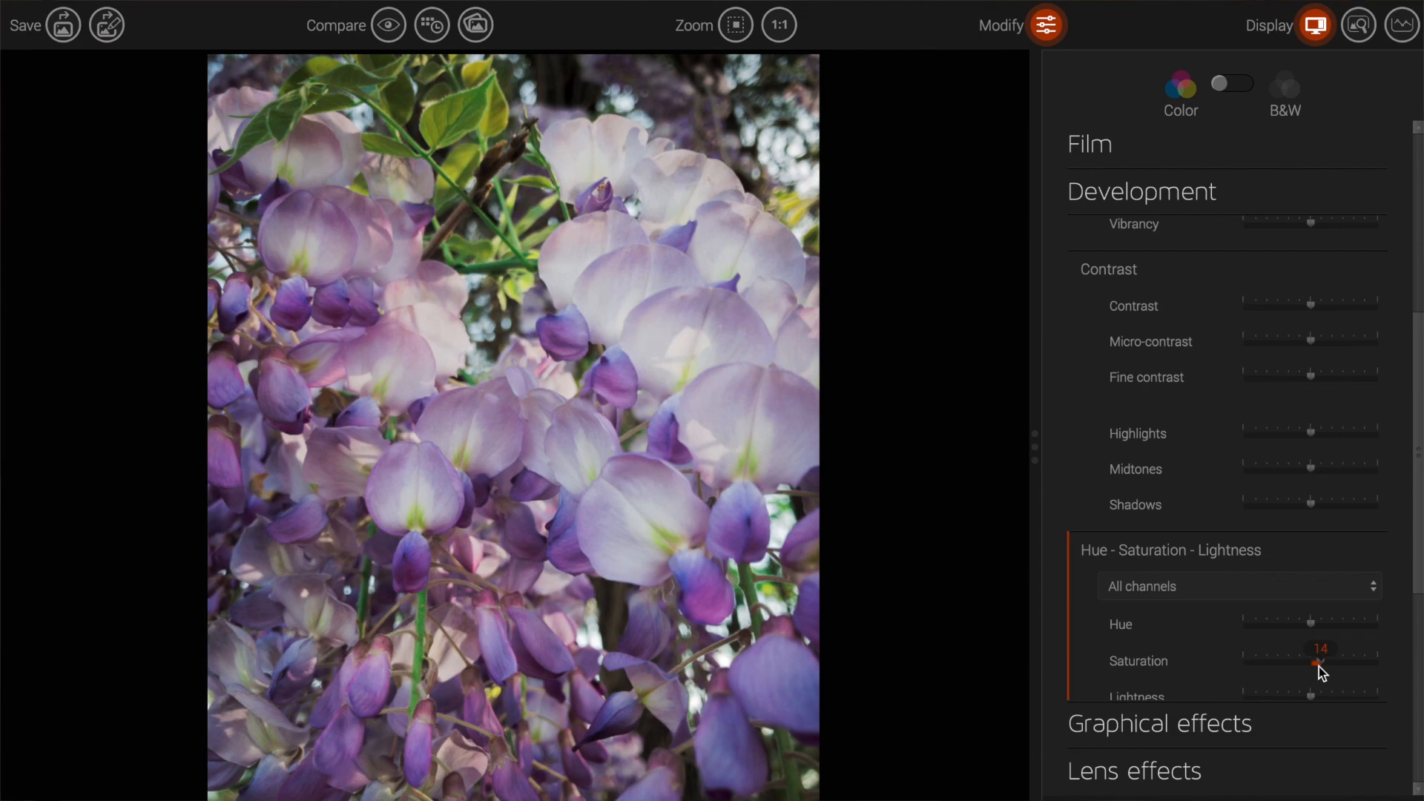
Step: Check the buds and petals at Zoom 1:1, then return to Zoom fit
click(779, 25)
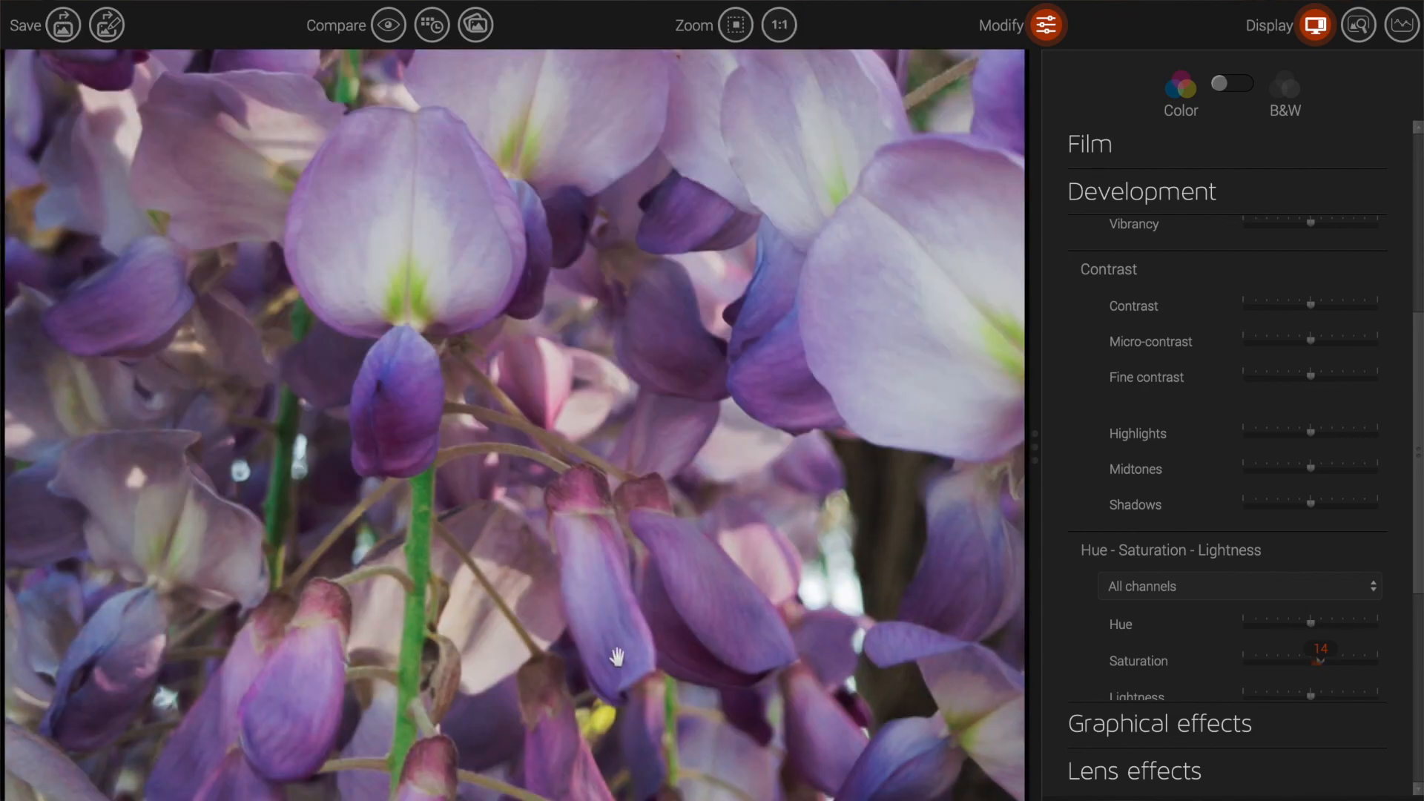
drag(617, 657, 580, 420)
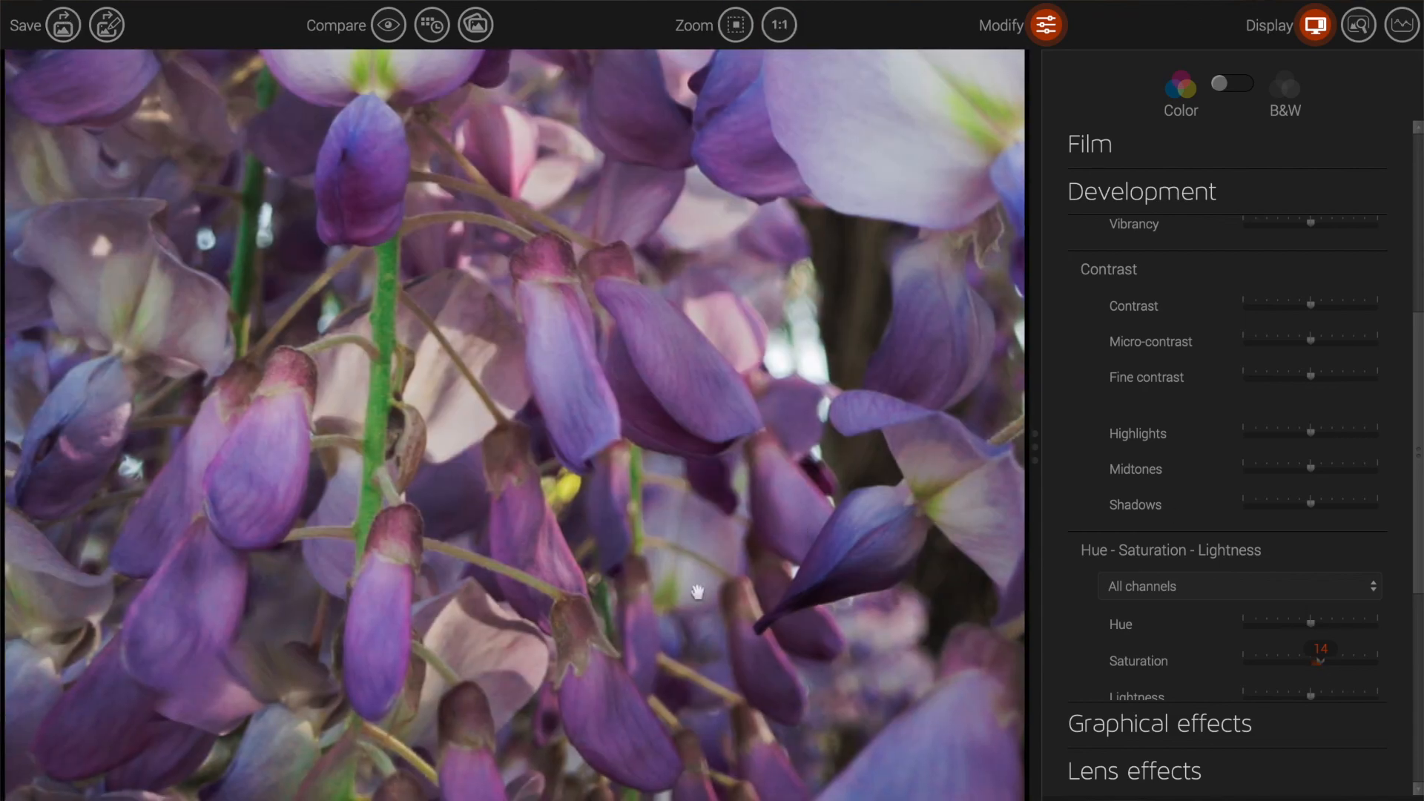
drag(742, 297, 568, 483)
drag(604, 309, 596, 534)
drag(580, 362, 550, 690)
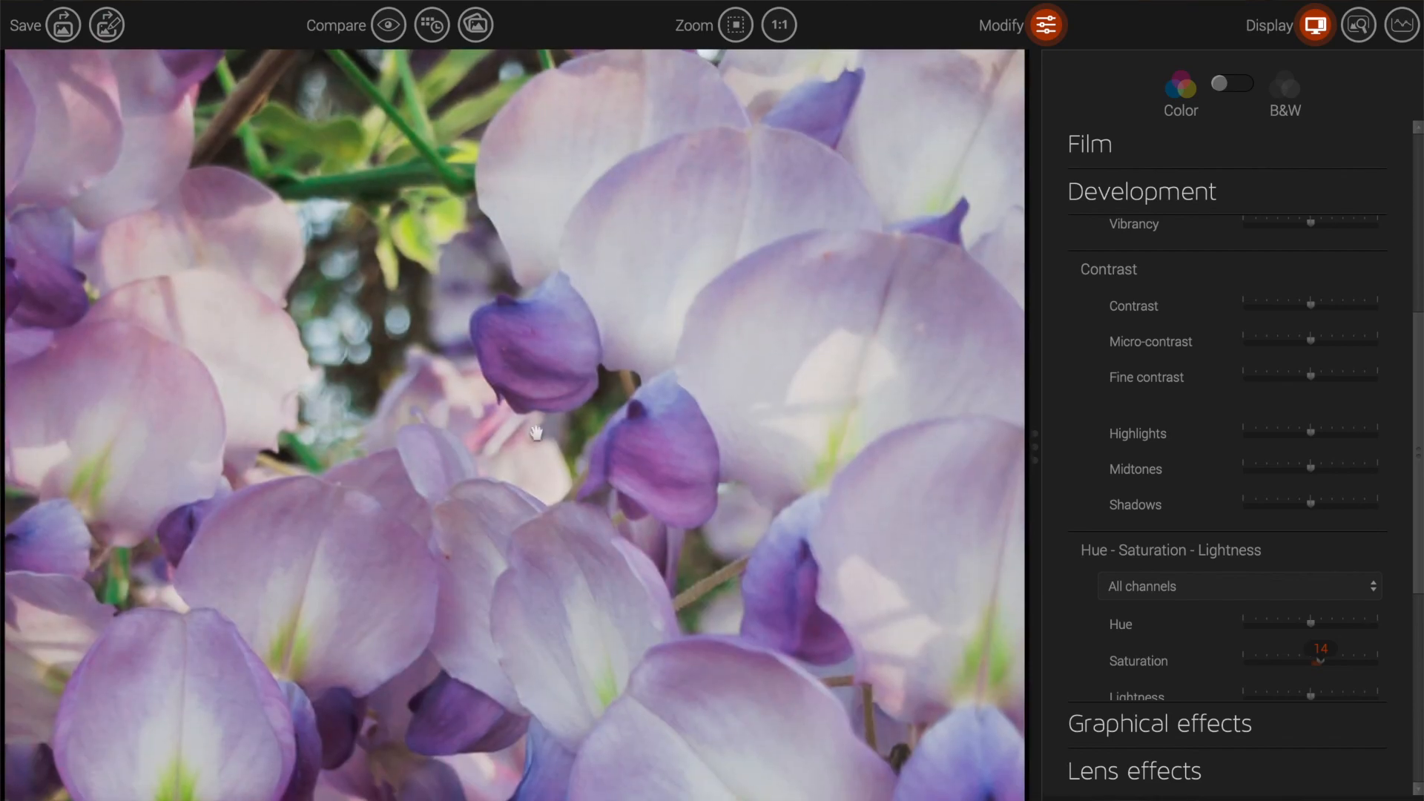
drag(534, 385, 522, 748)
click(737, 26)
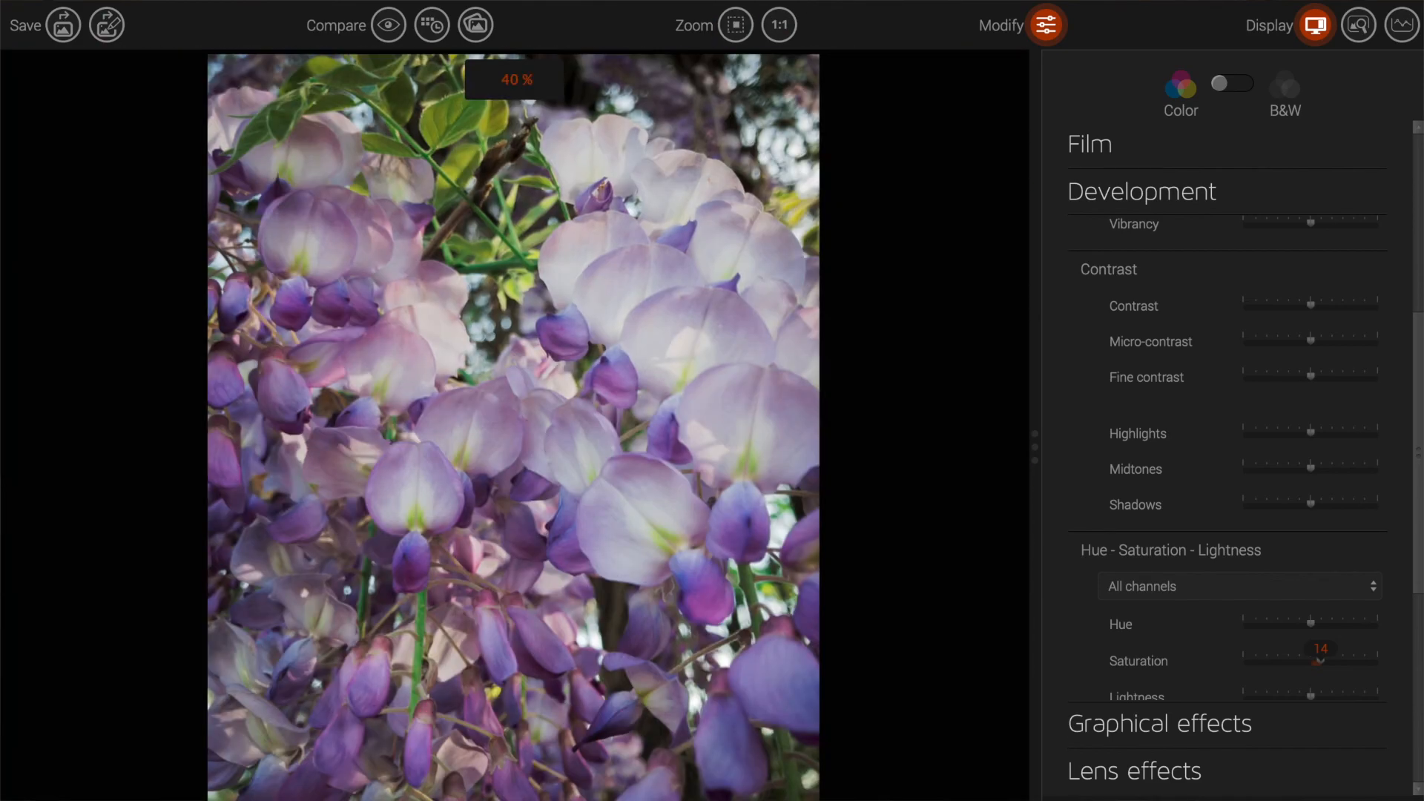